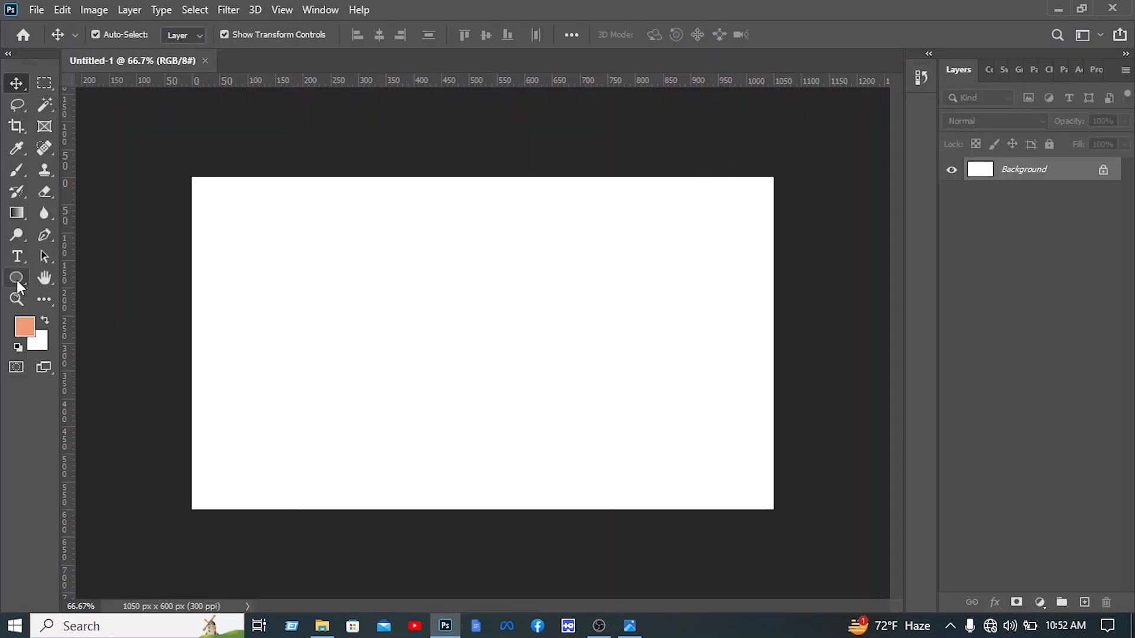
Draw an orange rounded rectangle about 875 by 746 px over the canvas and set its corner radii to 44 px.
{"action": "left_click", "coordinate": [18, 283]}
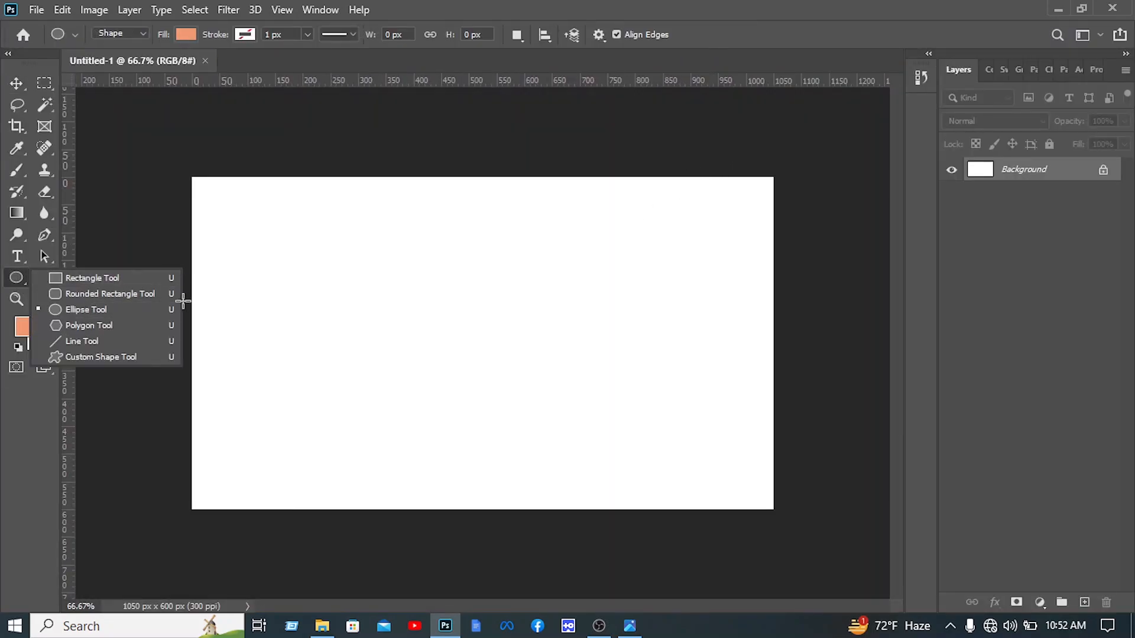
{"action": "left_click", "coordinate": [124, 295]}
{"action": "left_click_drag", "start_coordinate": [194, 160], "coordinate": [679, 573]}
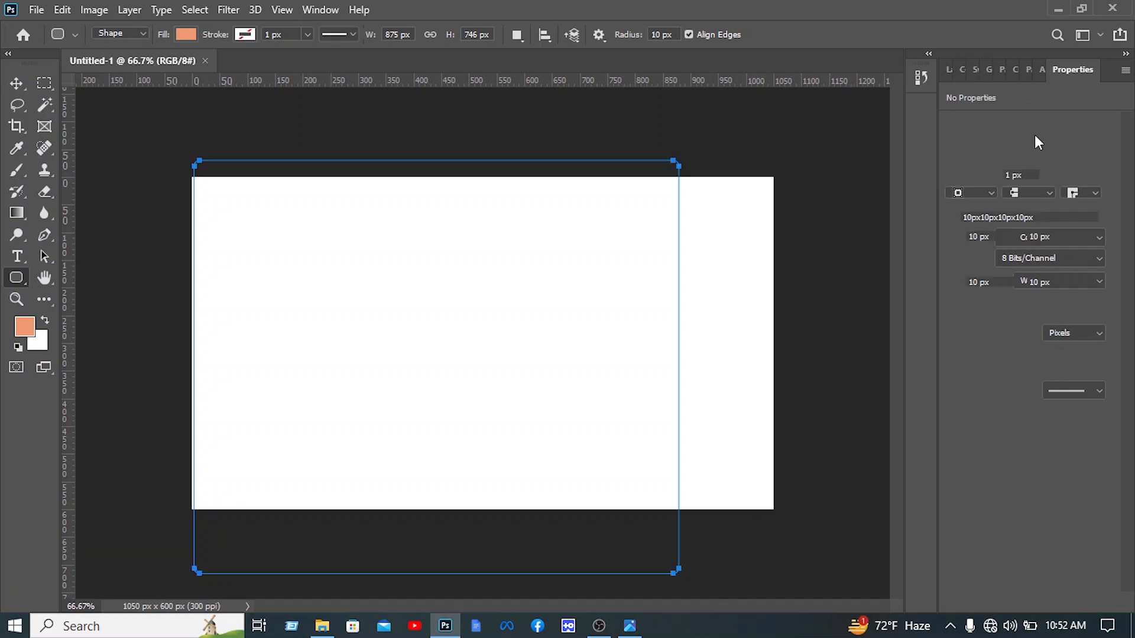
{"action": "left_click_drag", "start_coordinate": [960, 248], "coordinate": [990, 251]}
{"action": "left_click_drag", "start_coordinate": [894, 256], "coordinate": [894, 255]}
Reposition the rounded rectangle over the canvas's left edge, rotated about 34° and scaled to about 78% width and 81% height.
{"action": "left_click", "coordinate": [16, 84]}
{"action": "left_click_drag", "start_coordinate": [510, 258], "coordinate": [480, 274]}
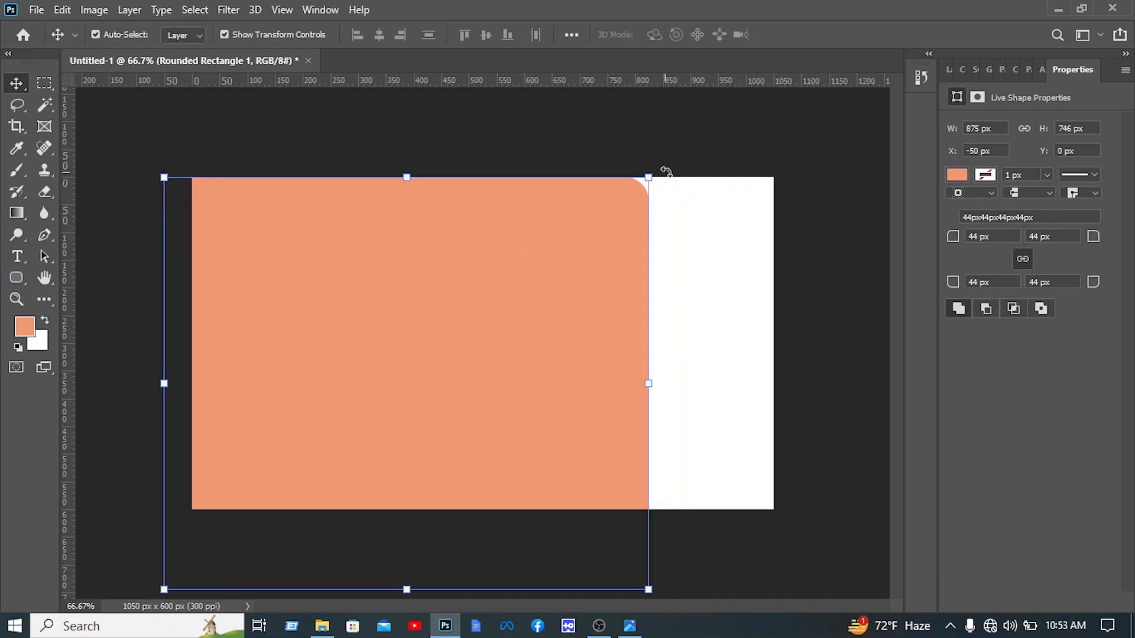
{"action": "left_click_drag", "start_coordinate": [699, 302], "coordinate": [454, 344]}
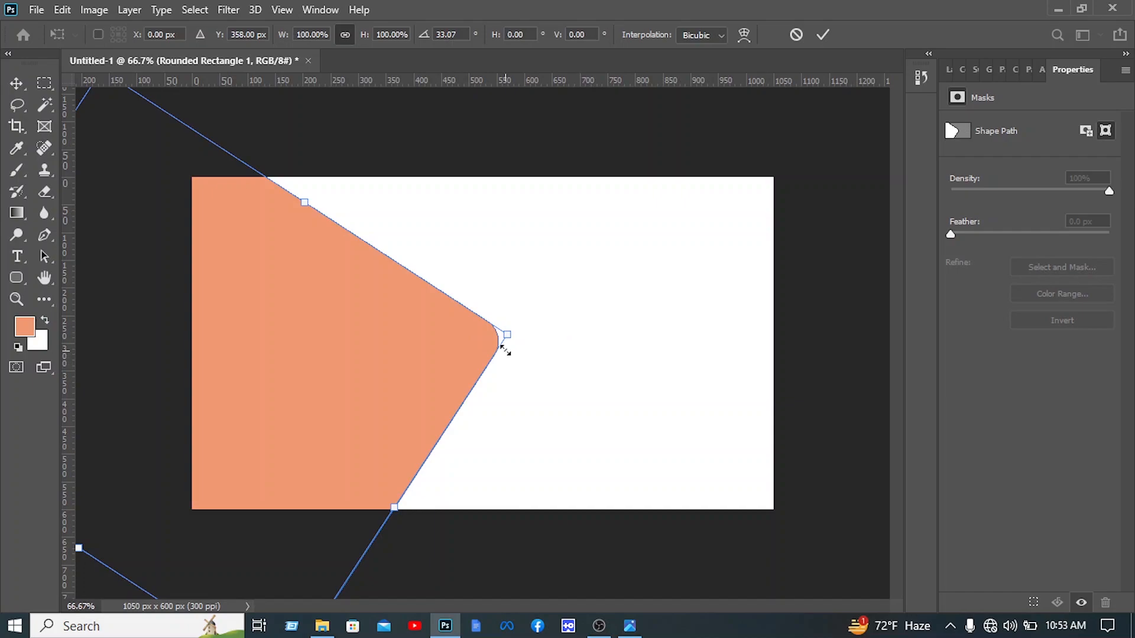
{"action": "left_click_drag", "start_coordinate": [510, 337], "coordinate": [375, 345]}
{"action": "left_click_drag", "start_coordinate": [289, 367], "coordinate": [516, 336]}
{"action": "mouse_move", "coordinate": [301, 325]}
{"action": "left_mouse_down"}
{"action": "mouse_move", "coordinate": [317, 329]}
{"action": "mouse_move", "coordinate": [307, 322]}
{"action": "left_mouse_up"}
{"action": "left_click_drag", "start_coordinate": [552, 332], "coordinate": [601, 276]}
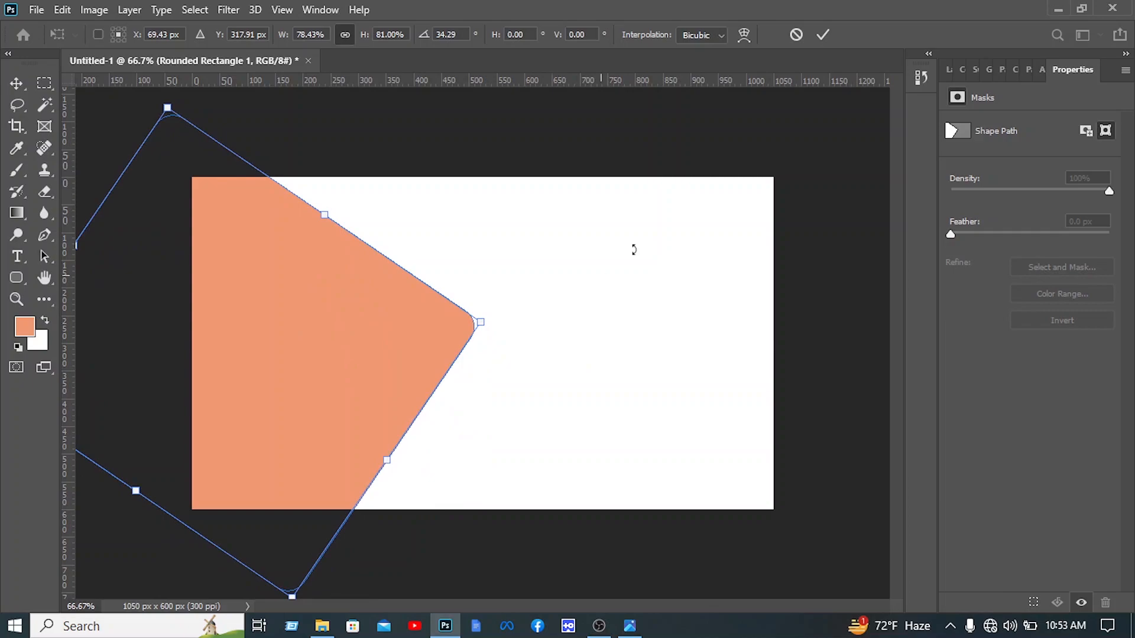
{"action": "left_click", "coordinate": [823, 36]}
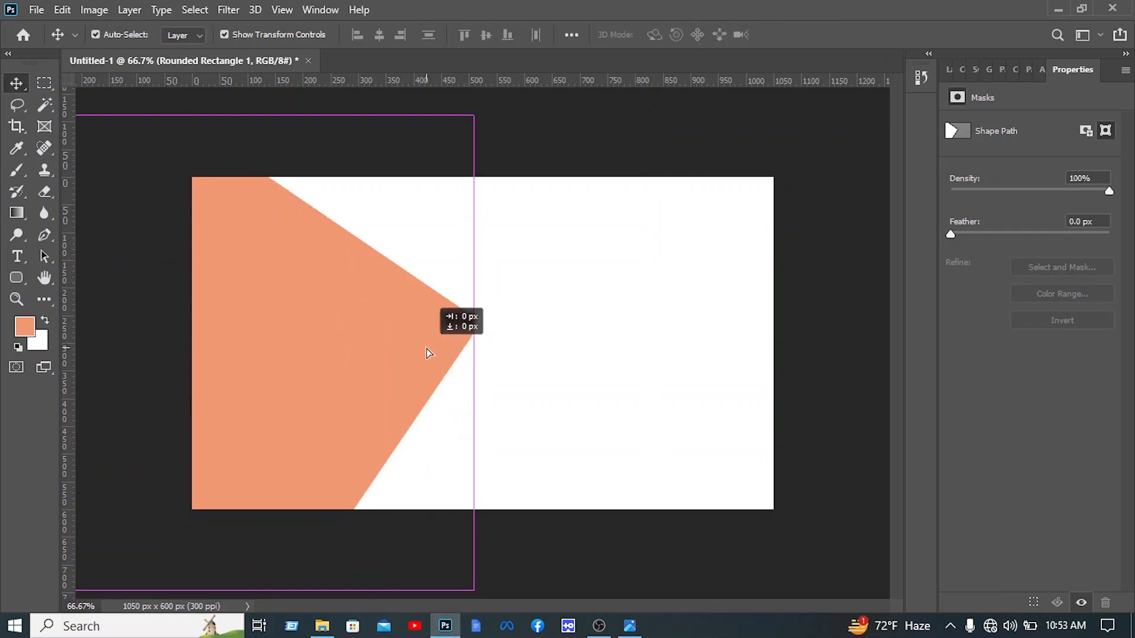
Duplicate the orange shape as a bright red copy beneath the original, offset to the right as a band along its edge.
{"action": "left_click", "coordinate": [949, 71]}
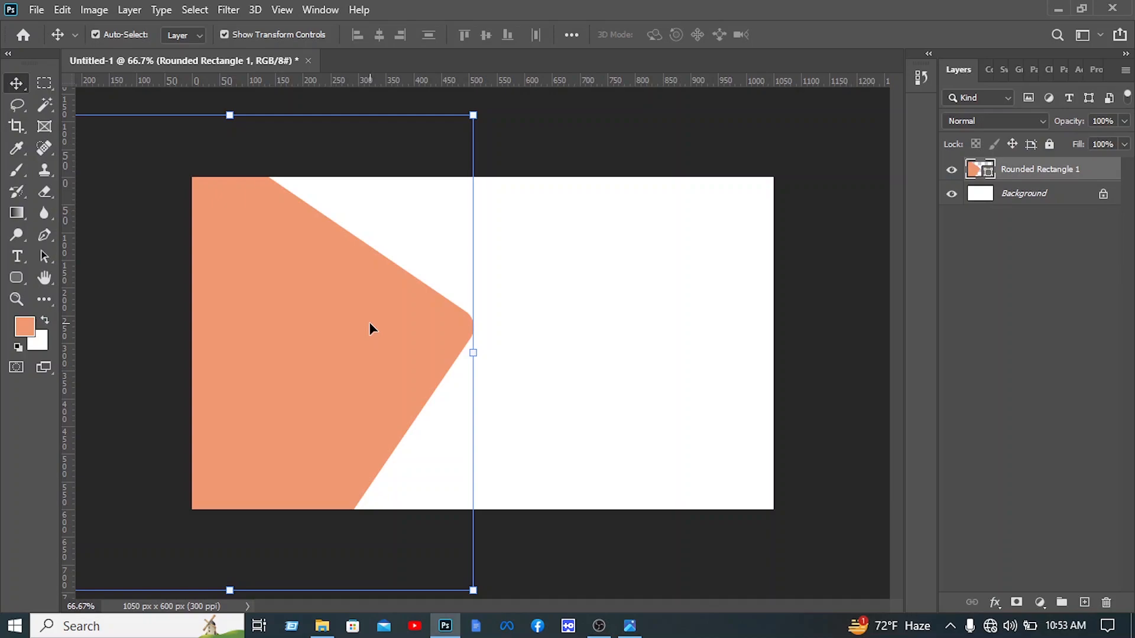
{"action": "left_click_drag", "start_coordinate": [369, 321], "coordinate": [493, 322]}
{"action": "double_click", "coordinate": [971, 176]}
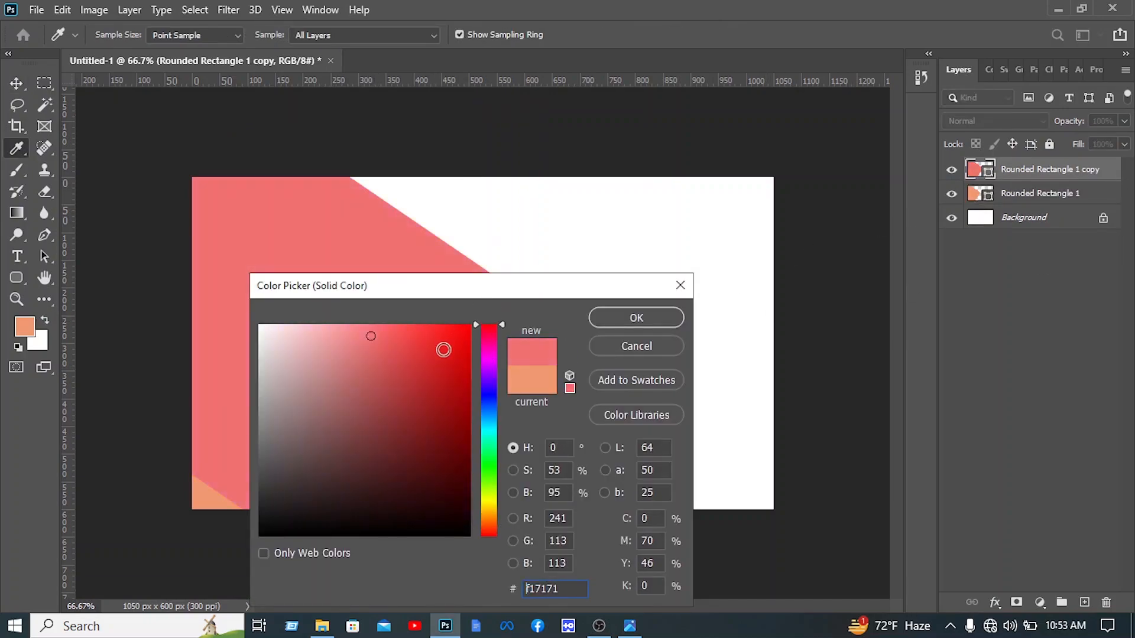
{"action": "left_click_drag", "start_coordinate": [444, 349], "coordinate": [473, 322]}
{"action": "left_click", "coordinate": [635, 318]}
{"action": "left_click_drag", "start_coordinate": [1011, 175], "coordinate": [1017, 208]}
{"action": "left_click_drag", "start_coordinate": [534, 322], "coordinate": [512, 323]}
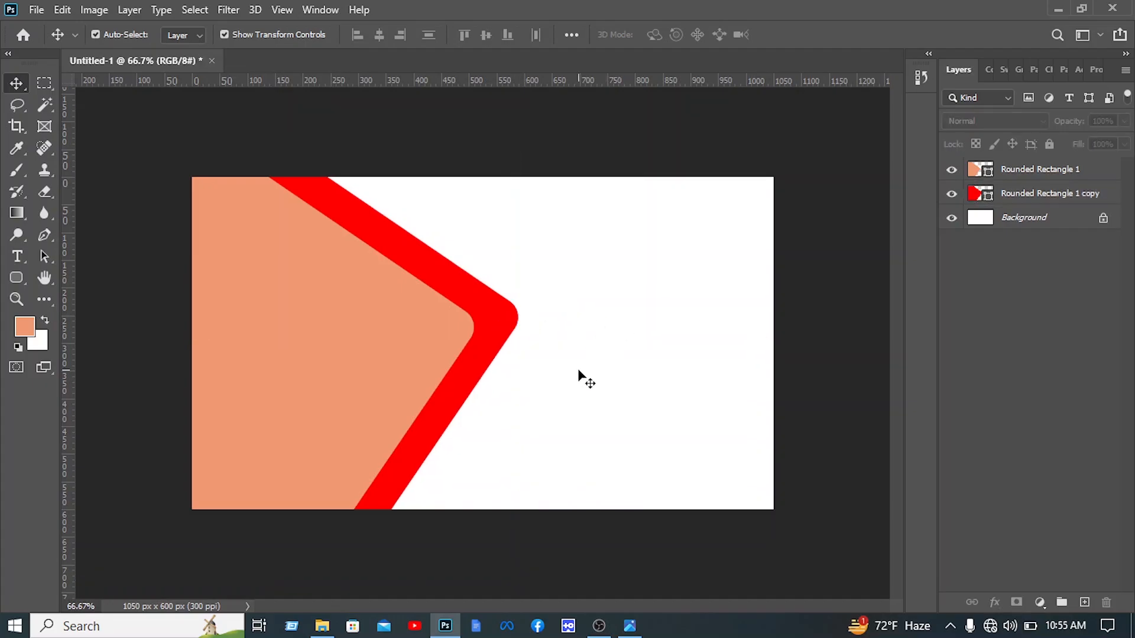
Rotate the orange and red shapes together by about 12° and reposition them so their rounded corner points right.
{"action": "left_click_drag", "start_coordinate": [577, 368], "coordinate": [304, 299]}
{"action": "left_click_drag", "start_coordinate": [542, 373], "coordinate": [540, 392]}
{"action": "left_click_drag", "start_coordinate": [410, 344], "coordinate": [406, 346]}
{"action": "left_click_drag", "start_coordinate": [559, 374], "coordinate": [556, 400]}
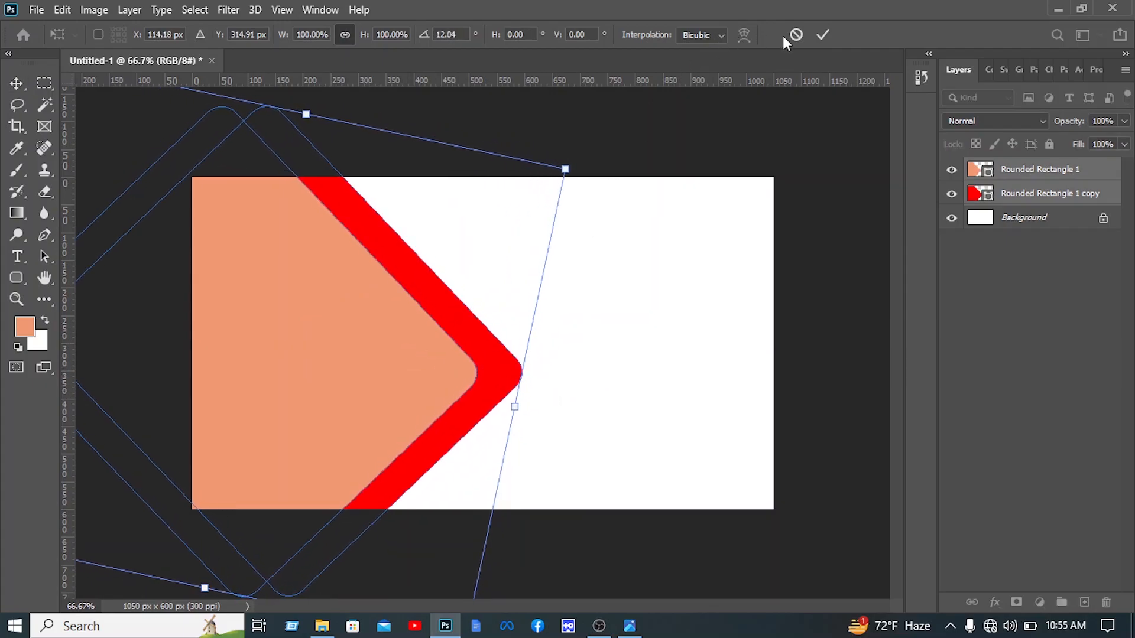
{"action": "left_click", "coordinate": [818, 34]}
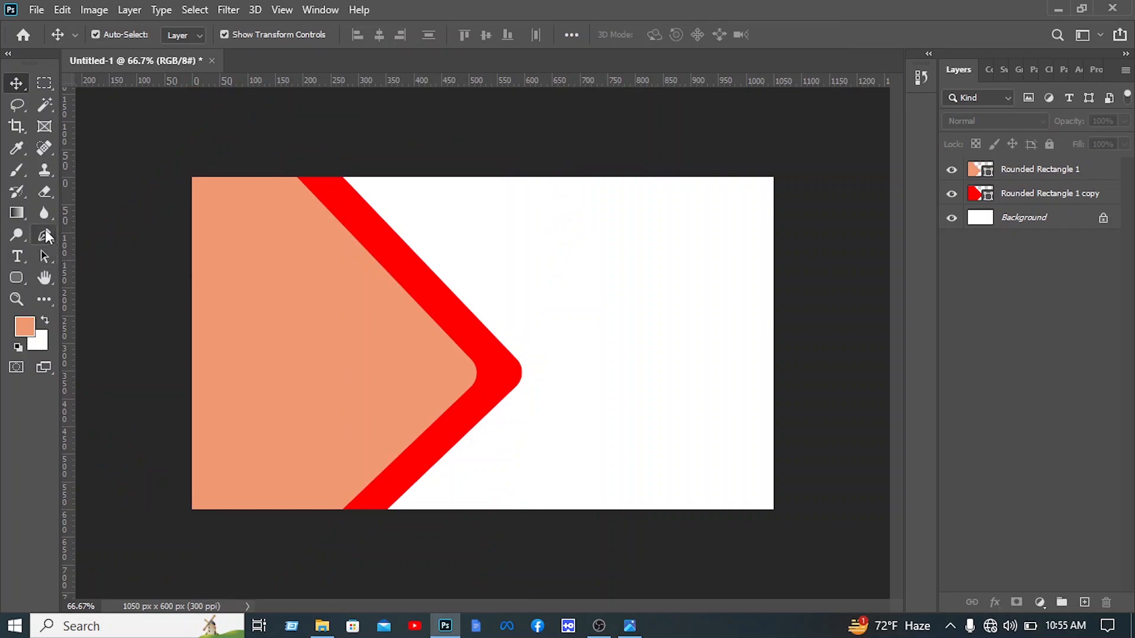
Draw a curved-edge Pen shape about 165 by 170 px across the red band at the canvas's top edge.
{"action": "key", "text": "p"}
{"action": "left_click", "coordinate": [395, 244]}
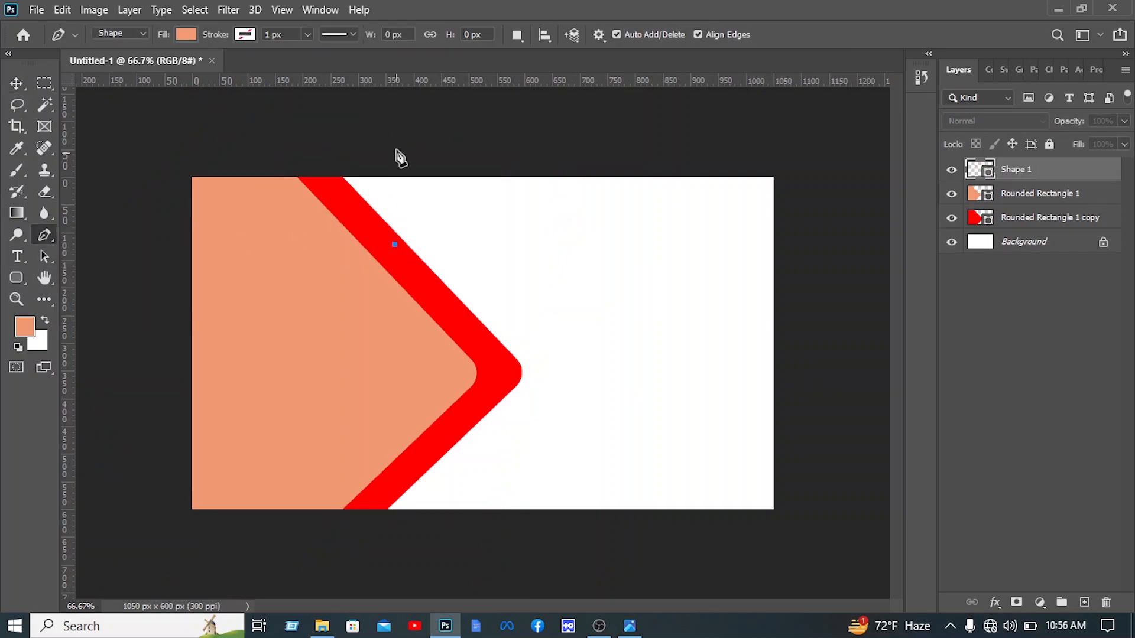
{"action": "left_click_drag", "start_coordinate": [402, 174], "coordinate": [444, 144]}
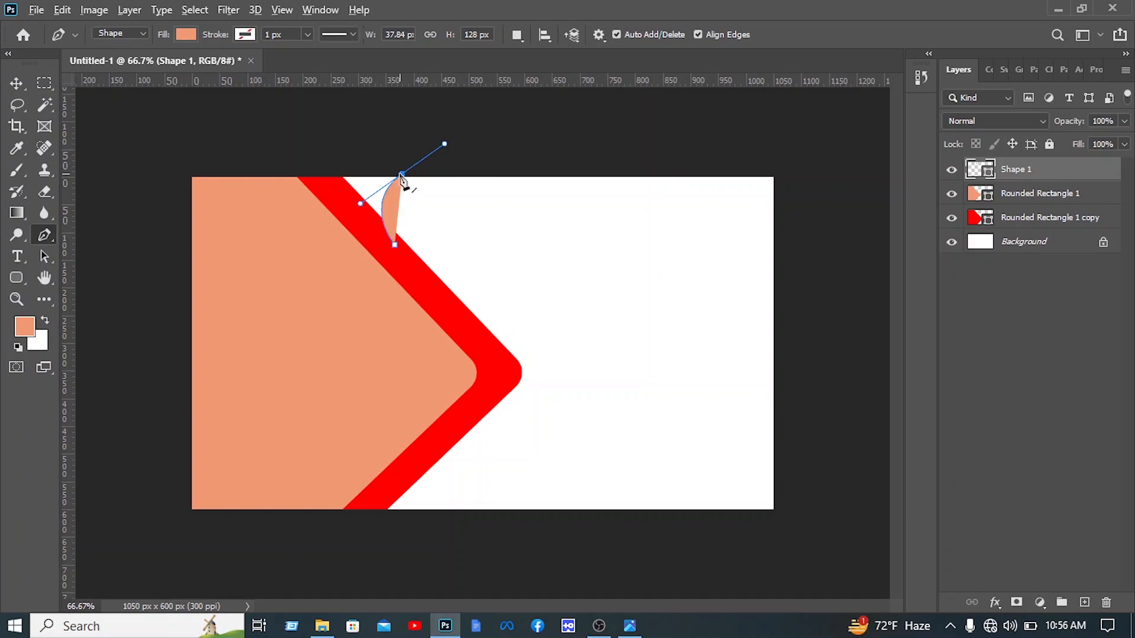
{"action": "left_click", "coordinate": [310, 150]}
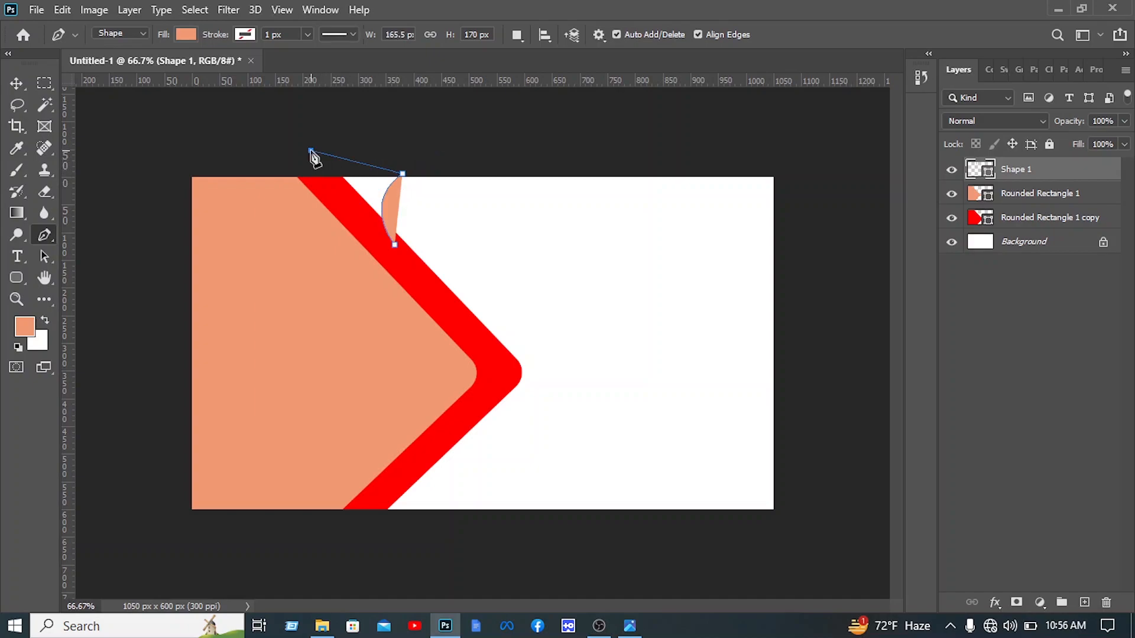
{"action": "left_click", "coordinate": [332, 199]}
{"action": "left_click", "coordinate": [392, 242]}
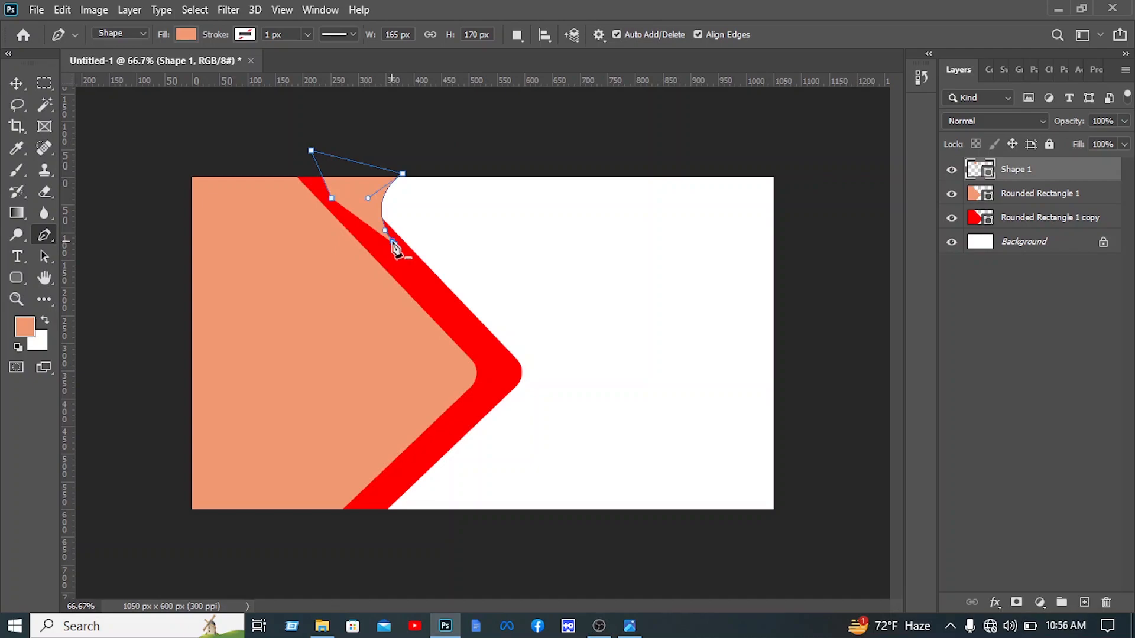
{"action": "left_click", "coordinate": [393, 243]}
Fill the curved top shape with purple and move its layer beneath the red shape.
{"action": "left_click", "coordinate": [186, 35]}
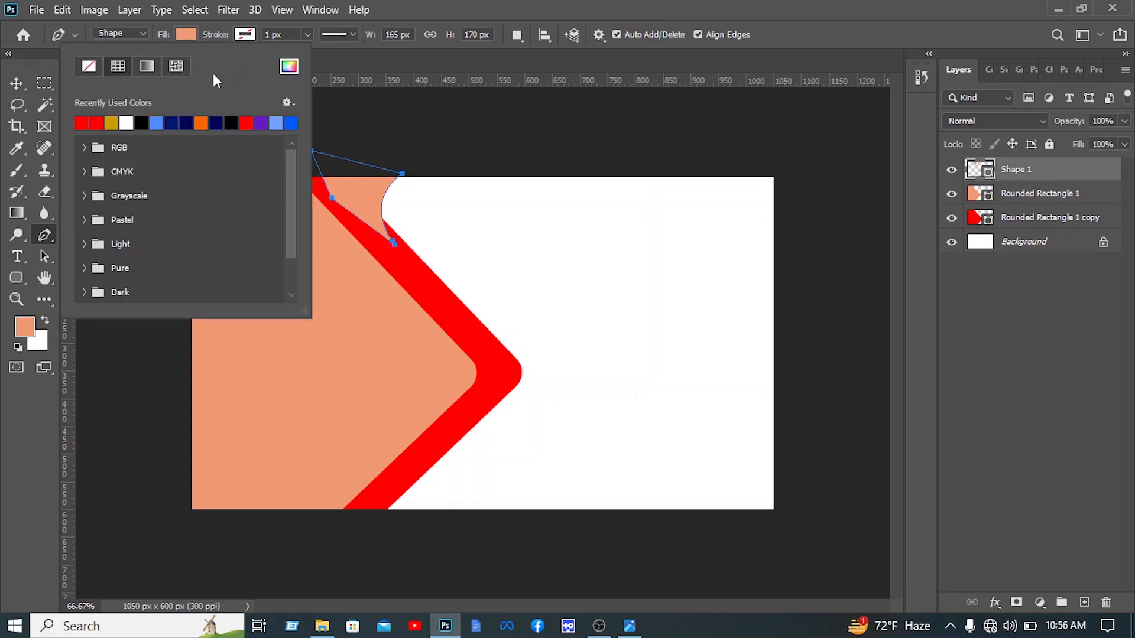
{"action": "left_click", "coordinate": [261, 123]}
{"action": "key", "text": "v"}
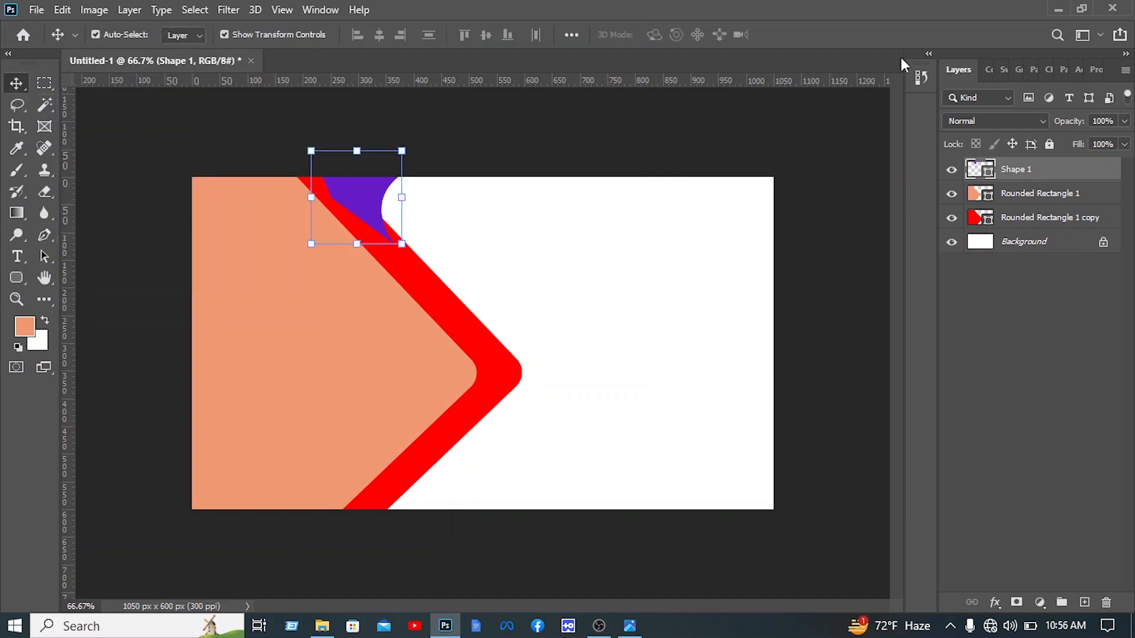
{"action": "left_click_drag", "start_coordinate": [1048, 175], "coordinate": [1052, 229]}
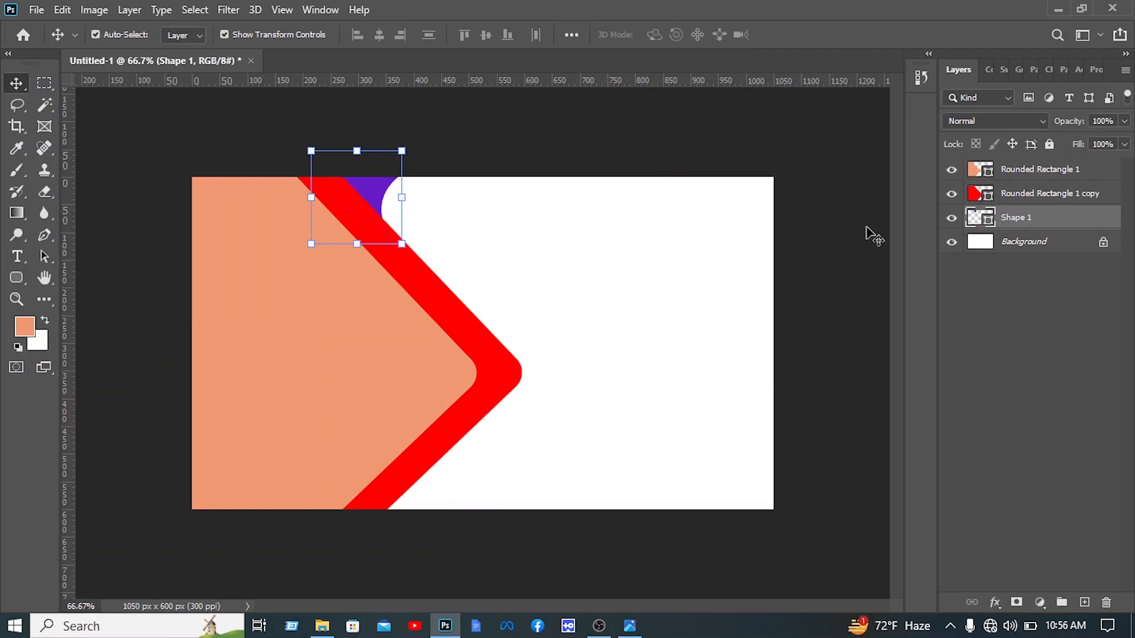
{"action": "left_click", "coordinate": [706, 228]}
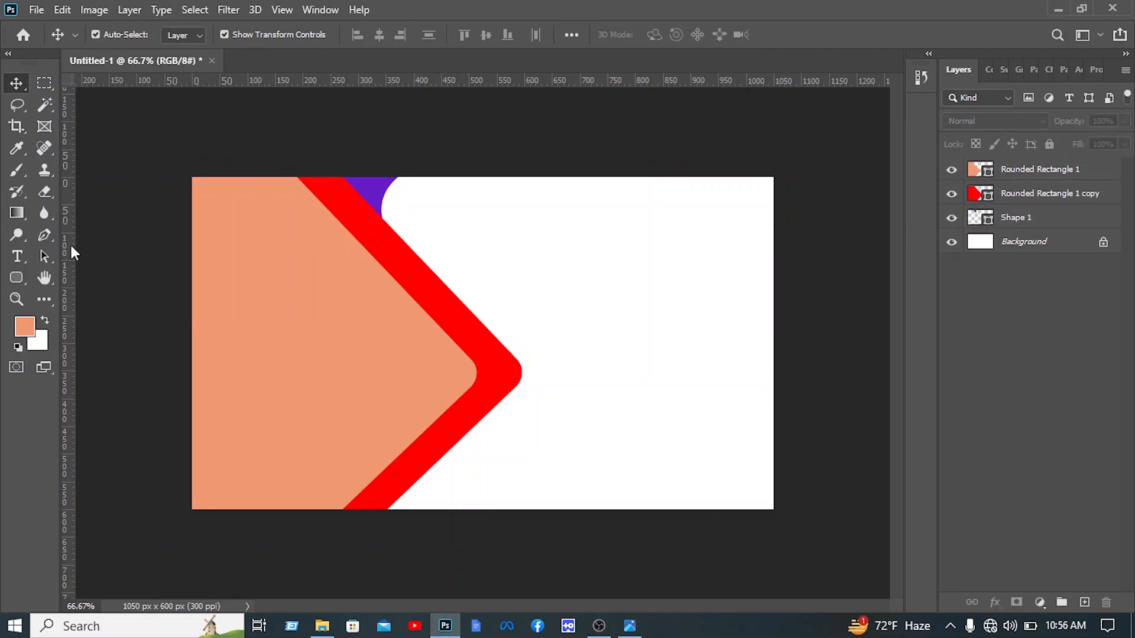
Draw a second curved-edge Pen shape about 223 by 102 px across the red band at the canvas's bottom edge.
{"action": "left_click", "coordinate": [44, 235]}
{"action": "left_click", "coordinate": [418, 468]}
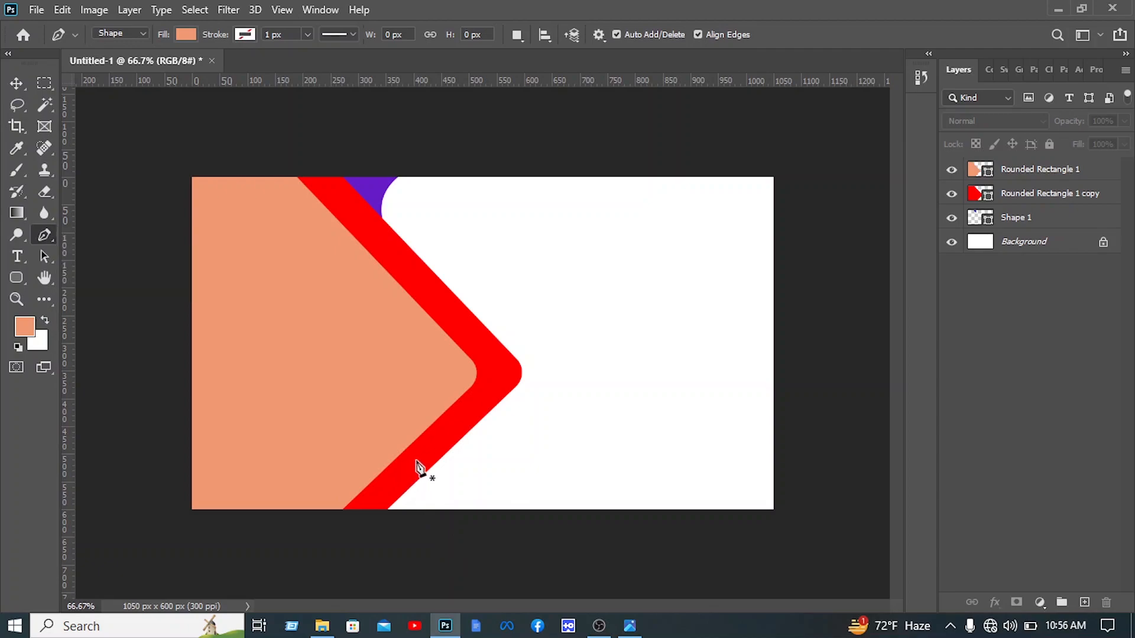
{"action": "left_click", "coordinate": [416, 460]}
{"action": "left_click_drag", "start_coordinate": [476, 518], "coordinate": [551, 518]}
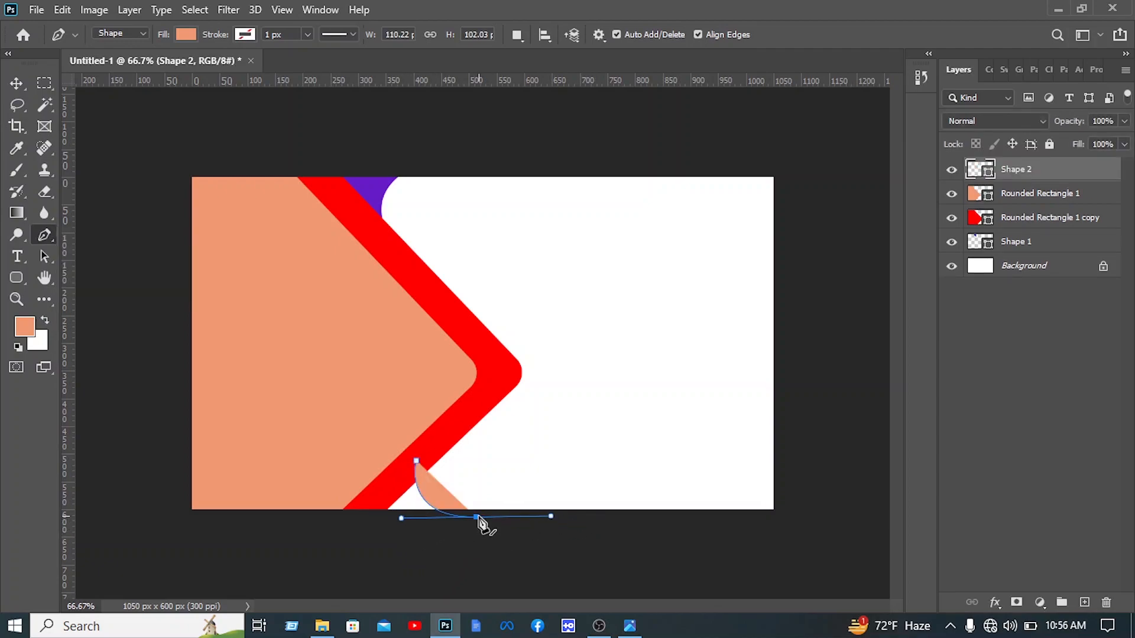
{"action": "left_click", "coordinate": [352, 516]}
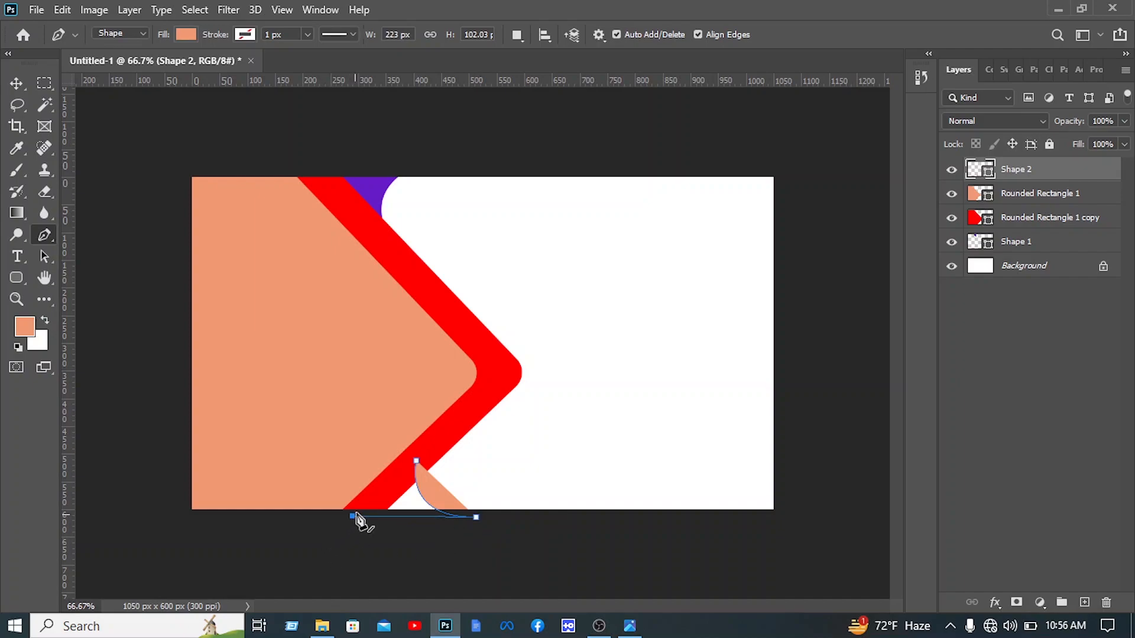
{"action": "left_click", "coordinate": [416, 461]}
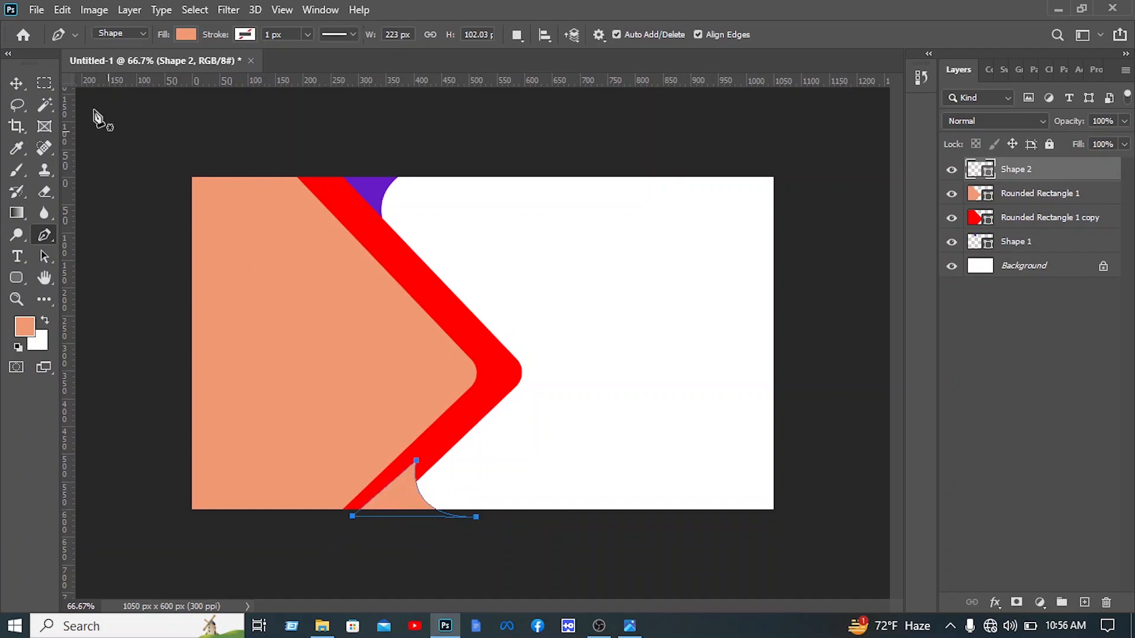
Move the bottom curved shape's layer beneath the purple shape's layer and deselect it.
{"action": "left_click_drag", "start_coordinate": [1036, 178], "coordinate": [1033, 254]}
{"action": "left_click", "coordinate": [17, 82]}
{"action": "left_click", "coordinate": [278, 112]}
Draw a third curved Pen shape about 130 by 196 px at the canvas's top edge, overlapping the purple shape.
{"action": "left_click", "coordinate": [45, 235]}
{"action": "left_click", "coordinate": [411, 259]}
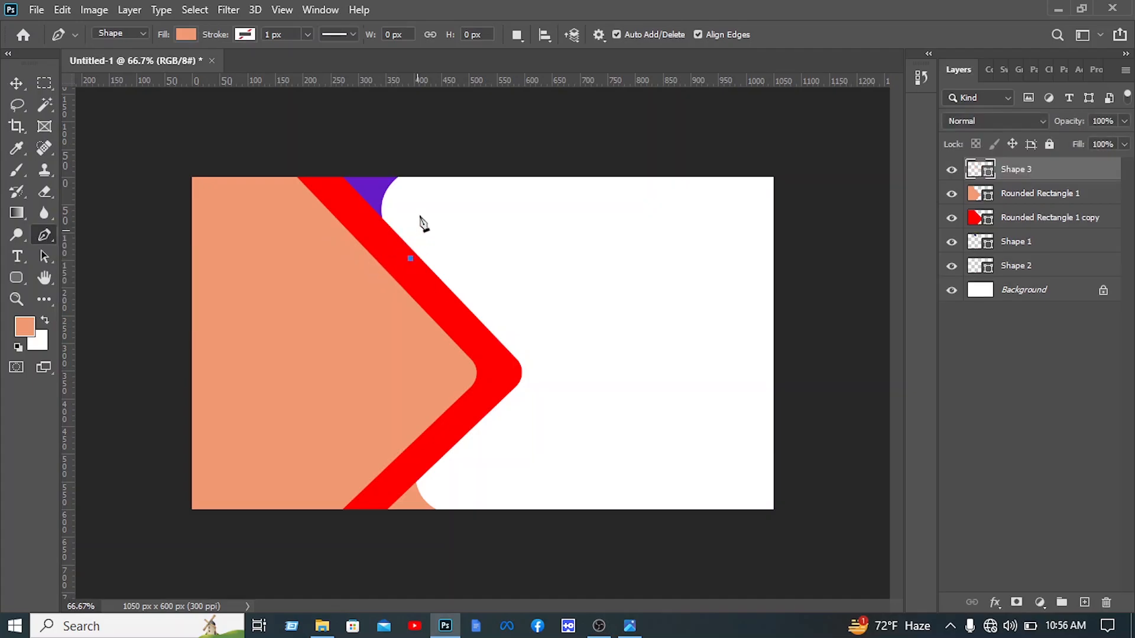
{"action": "left_click_drag", "start_coordinate": [432, 164], "coordinate": [477, 135]}
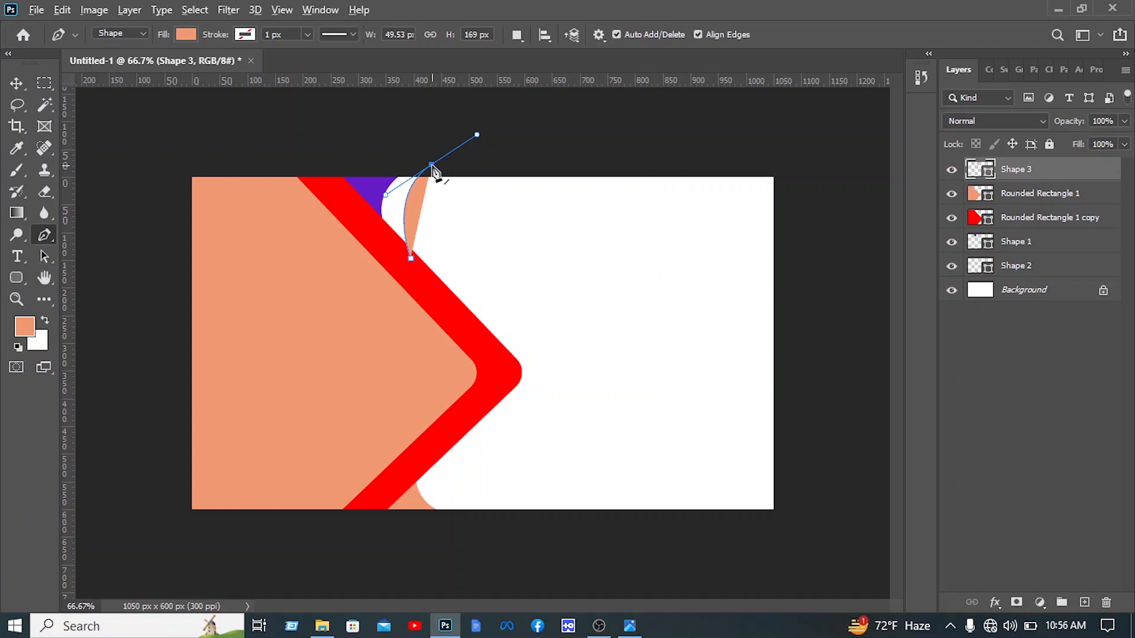
{"action": "left_click_drag", "start_coordinate": [432, 164], "coordinate": [359, 150]}
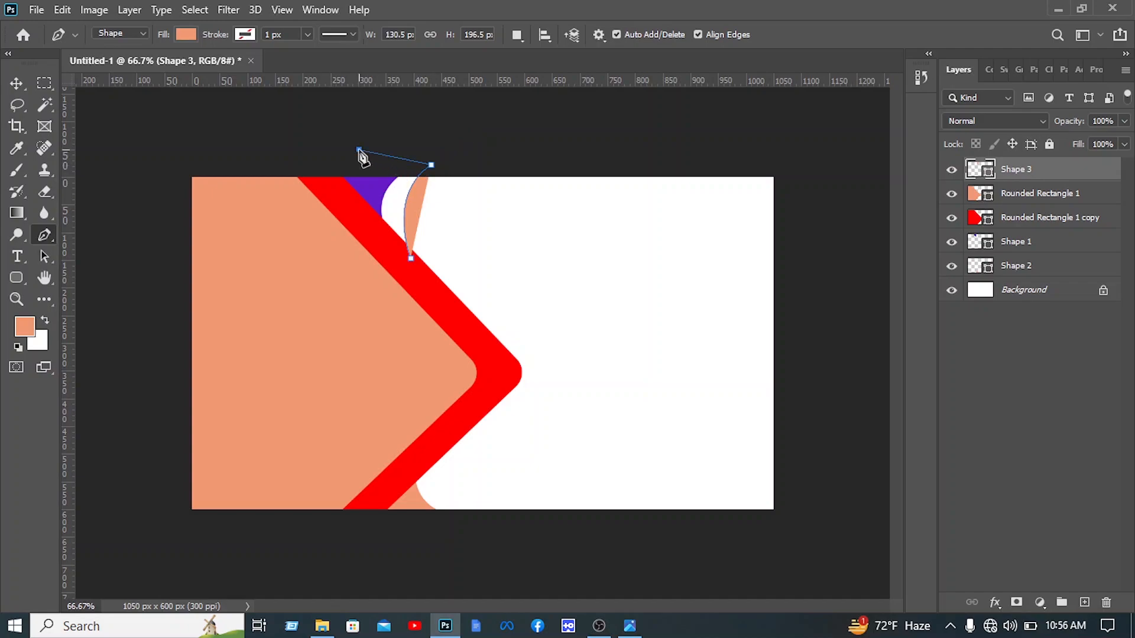
{"action": "left_click", "coordinate": [364, 226]}
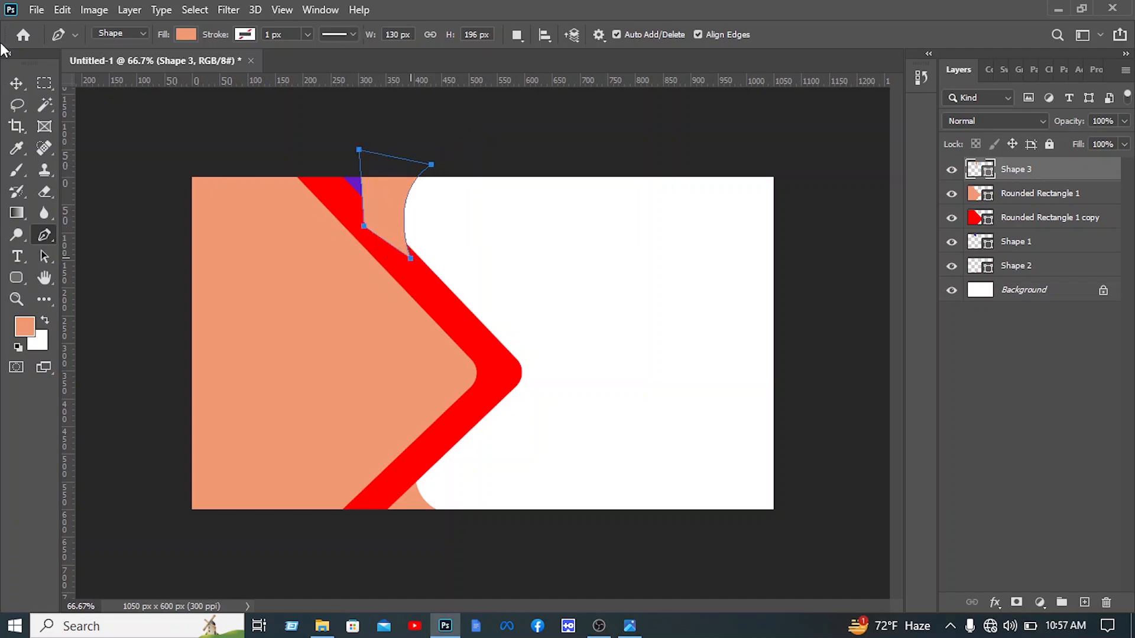
Move the third curved shape's layer directly above the background and deselect it.
{"action": "left_click", "coordinate": [14, 80]}
{"action": "left_click_drag", "start_coordinate": [1050, 179], "coordinate": [1039, 272]}
{"action": "left_click", "coordinate": [818, 250]}
Duplicate the third curved shape down and to the right, and enlarge the copy upward past the canvas's top edge.
{"action": "left_click", "coordinate": [401, 204]}
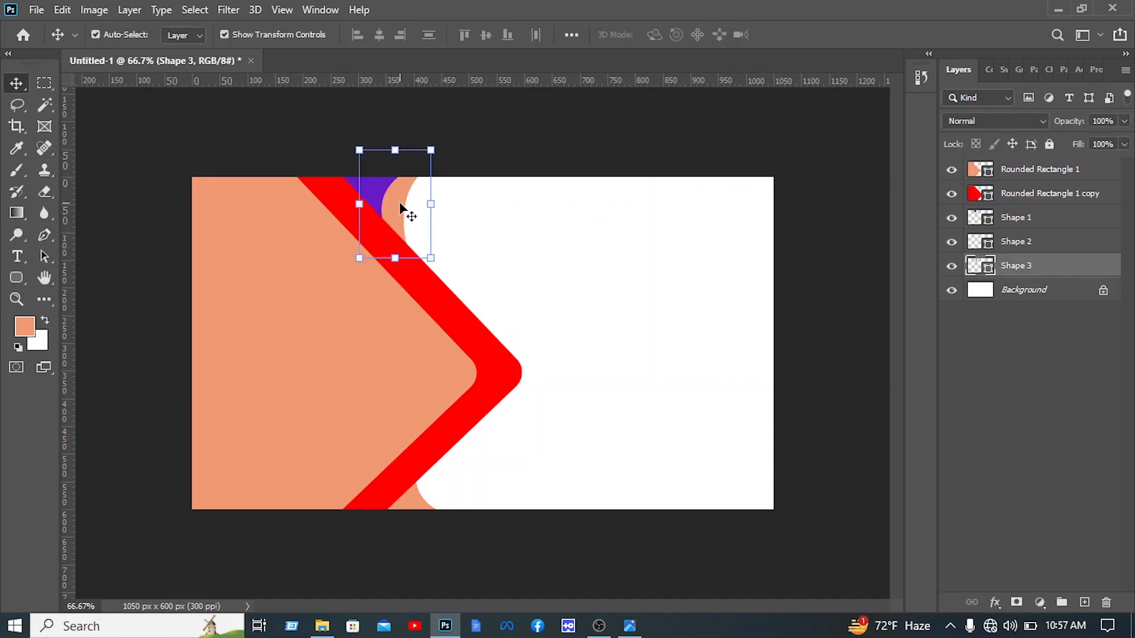
{"action": "left_click_drag", "start_coordinate": [400, 203], "coordinate": [421, 227]}
{"action": "key", "text": "z"}
{"action": "left_click", "coordinate": [91, 105]}
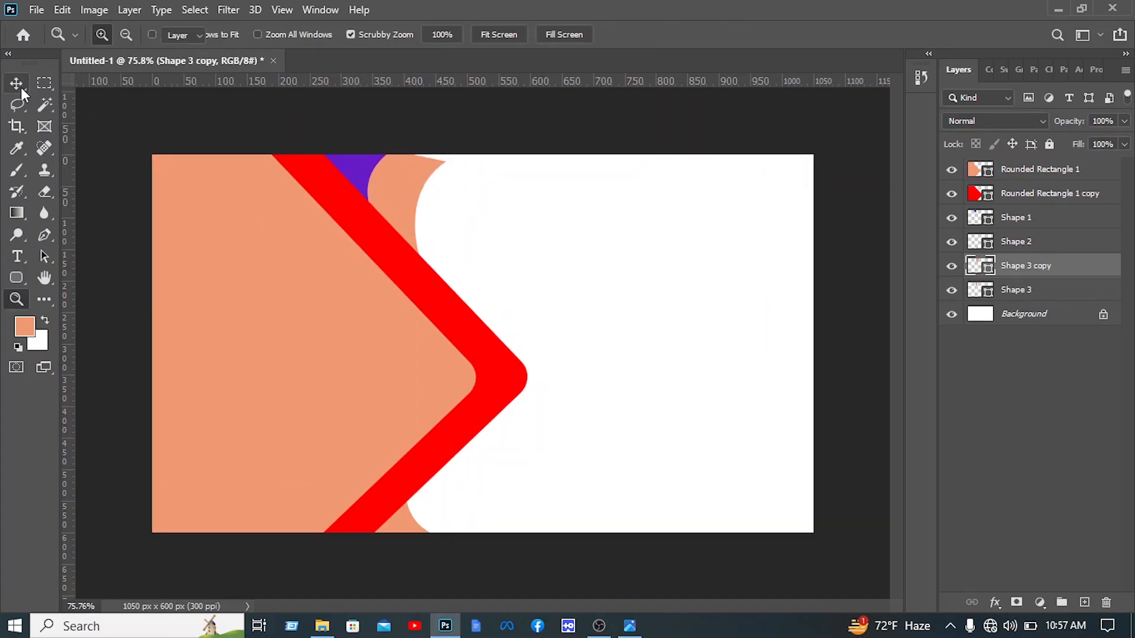
{"action": "left_click", "coordinate": [20, 87]}
{"action": "left_click_drag", "start_coordinate": [419, 131], "coordinate": [419, 110]}
Fill the enlarged copy with light green (#71f198) and move its layer beneath the orange original.
{"action": "double_click", "coordinate": [987, 264]}
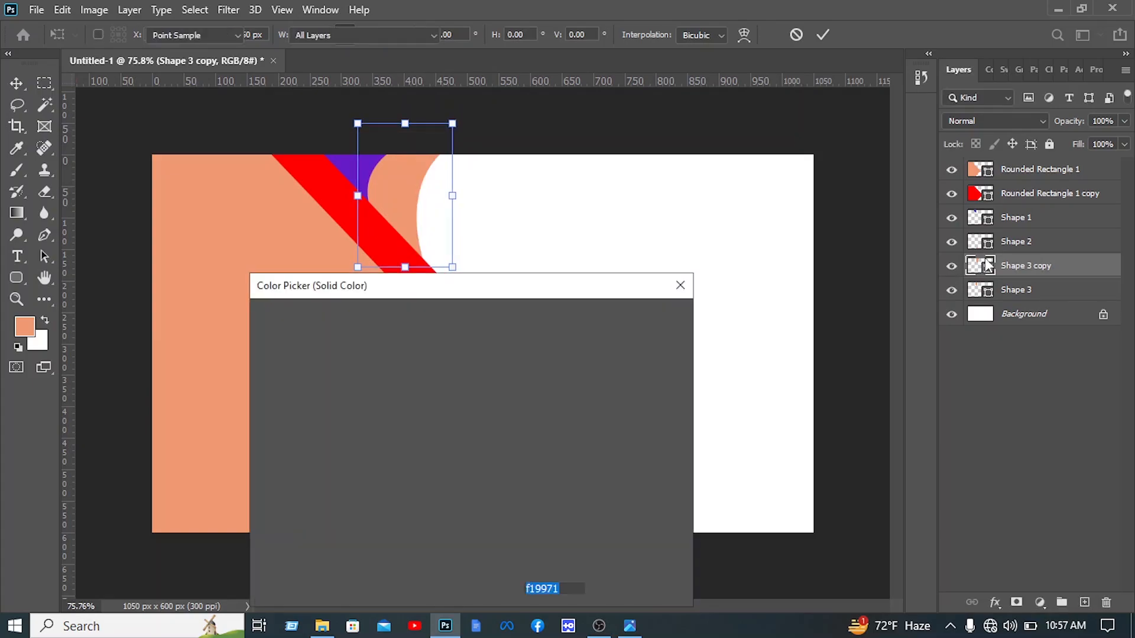
{"action": "left_click", "coordinate": [494, 454]}
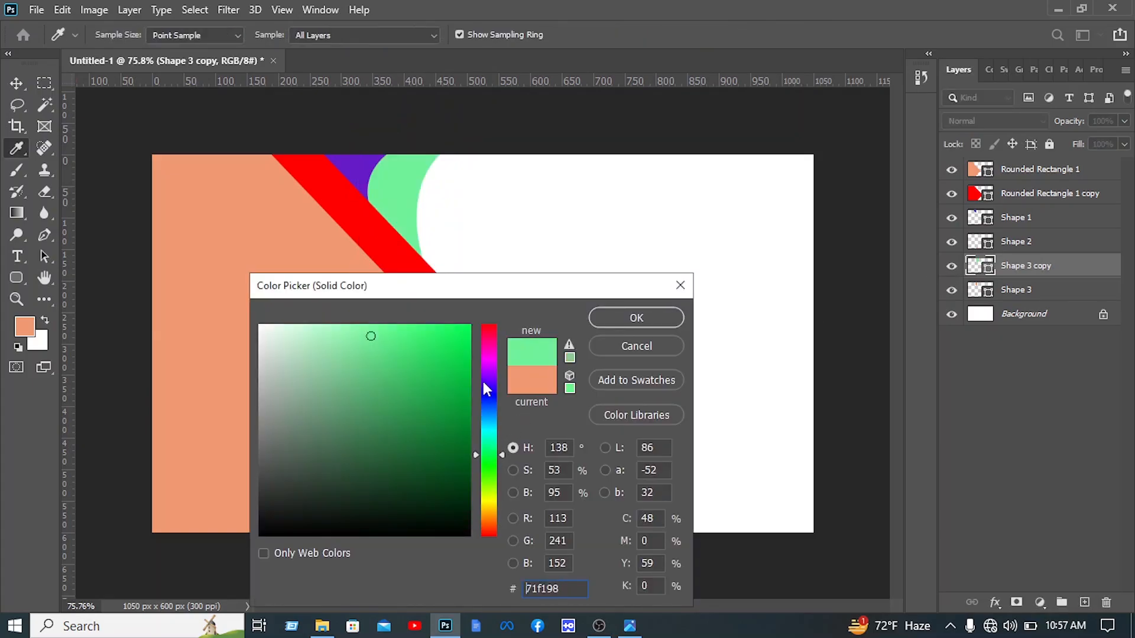
{"action": "left_click", "coordinate": [627, 323]}
{"action": "left_click_drag", "start_coordinate": [1039, 277], "coordinate": [1039, 302]}
{"action": "left_click", "coordinate": [618, 233]}
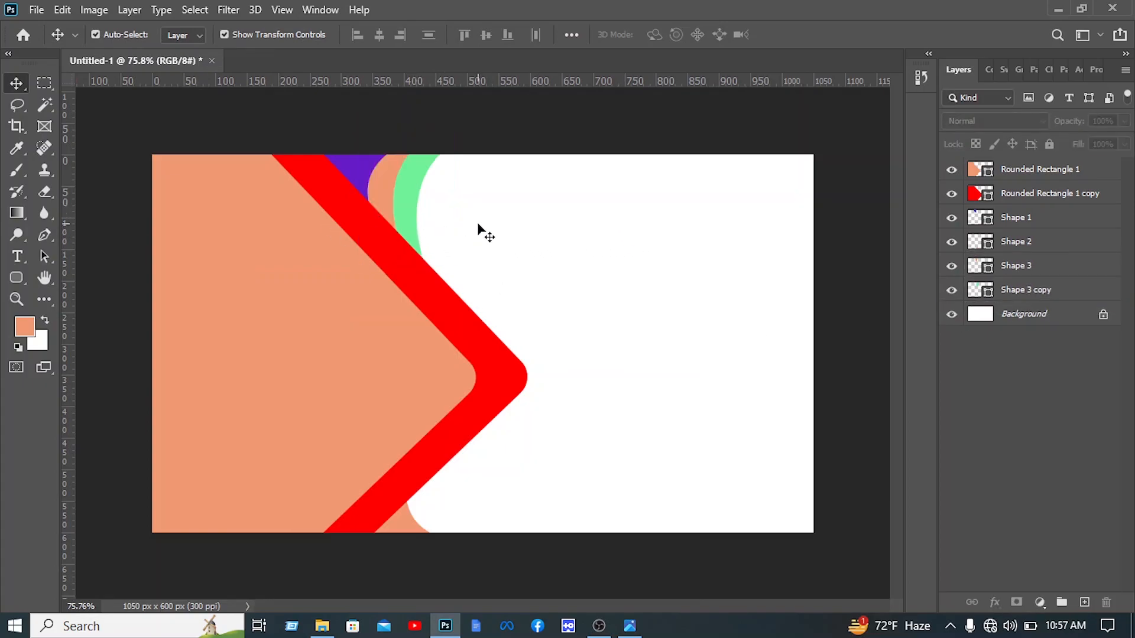
Duplicate the green shape down and to the right, scaling the copy to about 121% past the canvas's top edge.
{"action": "left_click", "coordinate": [414, 208]}
{"action": "left_click_drag", "start_coordinate": [417, 213], "coordinate": [447, 235]}
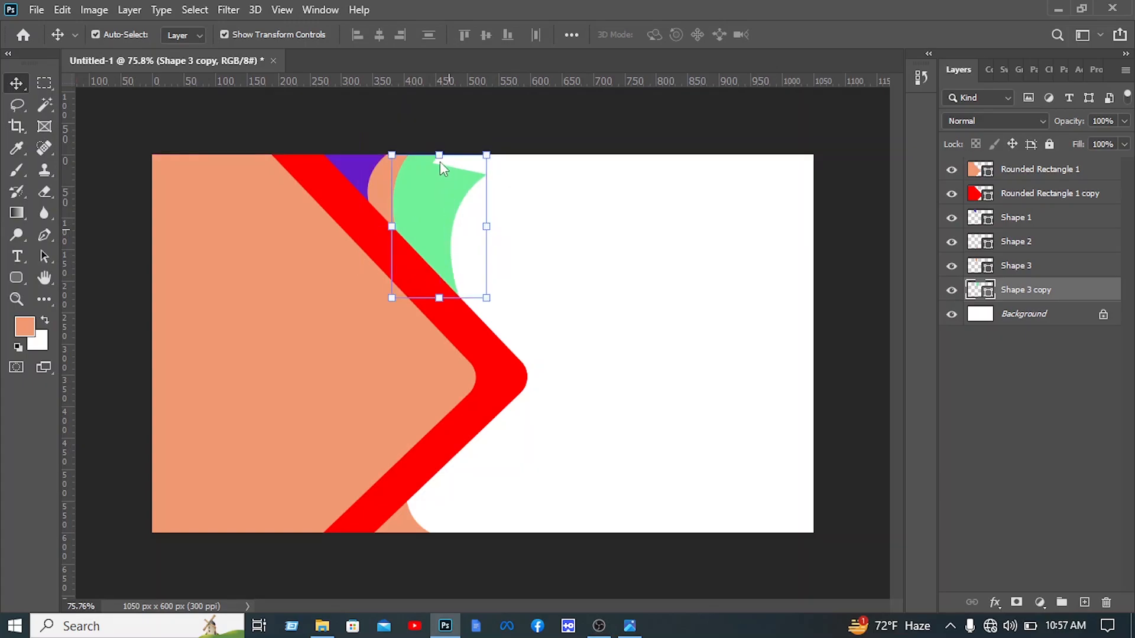
{"action": "key", "text": "ctrl+alt+t"}
{"action": "left_click_drag", "start_coordinate": [440, 155], "coordinate": [439, 124]}
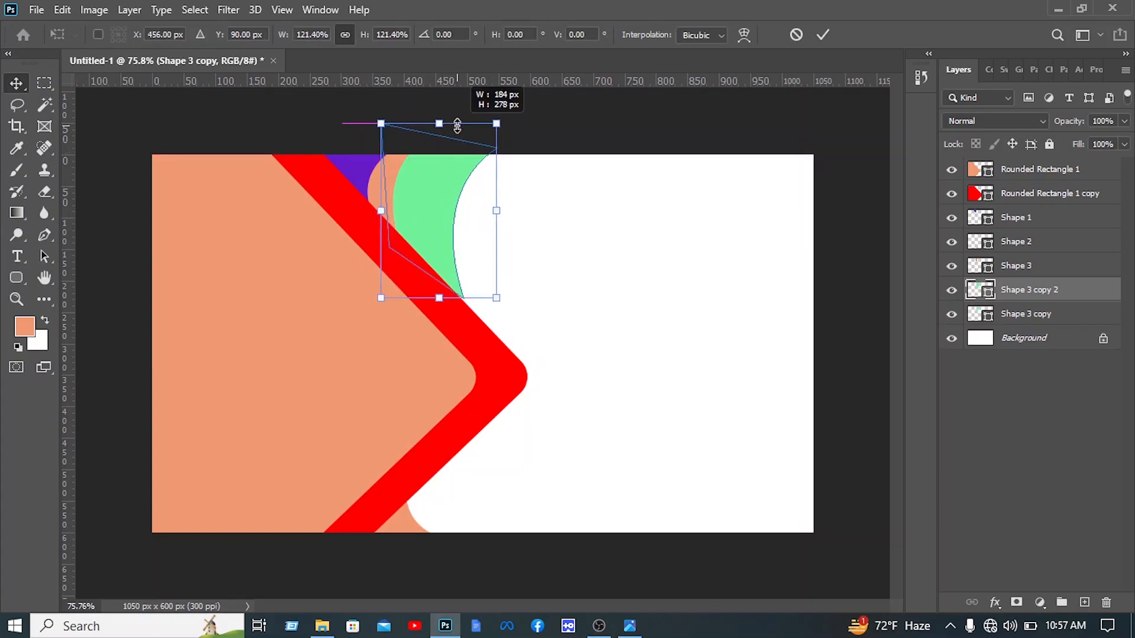
Recolour the second enlarged curve copy pink, move its layer beneath the green copy, and deselect it.
{"action": "double_click", "coordinate": [975, 289]}
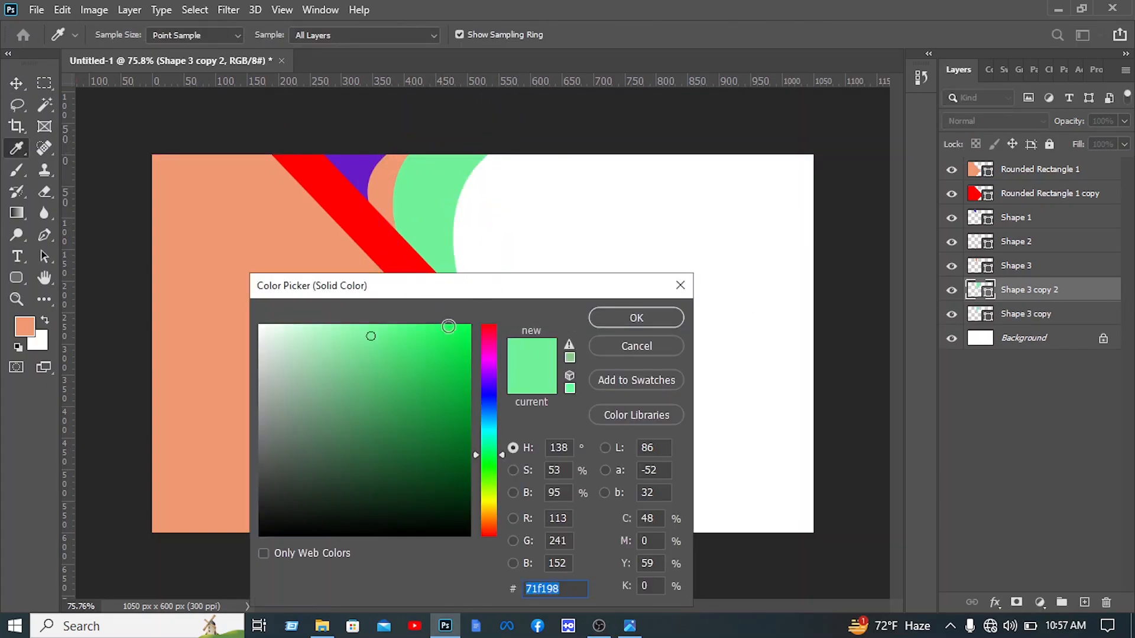
{"action": "left_click", "coordinate": [483, 351]}
{"action": "left_click", "coordinate": [633, 318]}
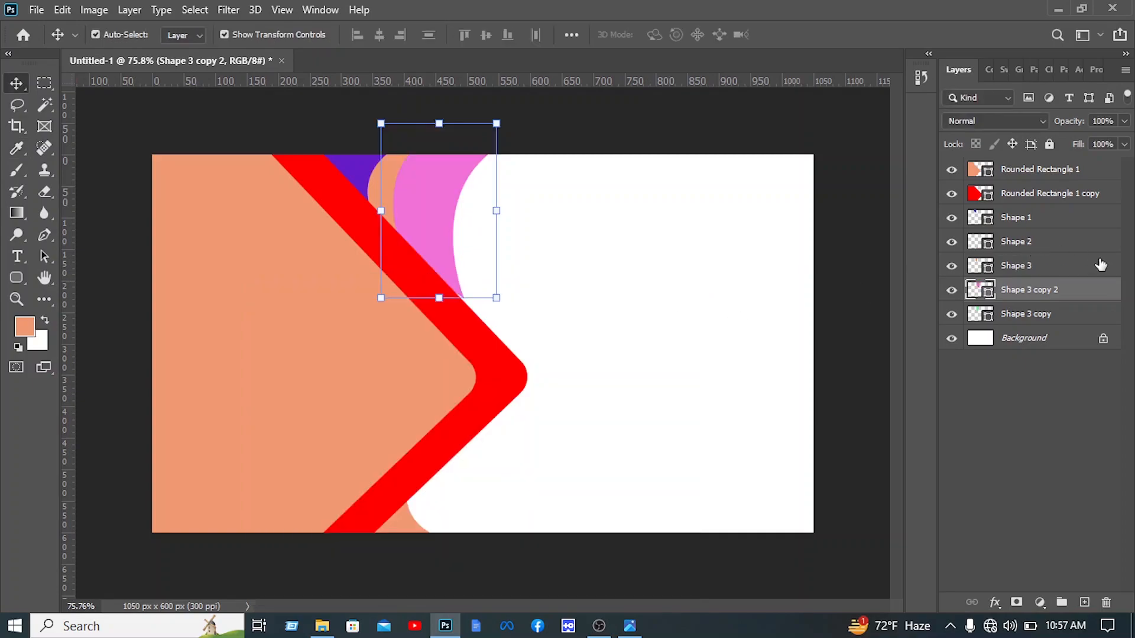
{"action": "left_click_drag", "start_coordinate": [1063, 304], "coordinate": [1064, 324]}
{"action": "left_click", "coordinate": [559, 240]}
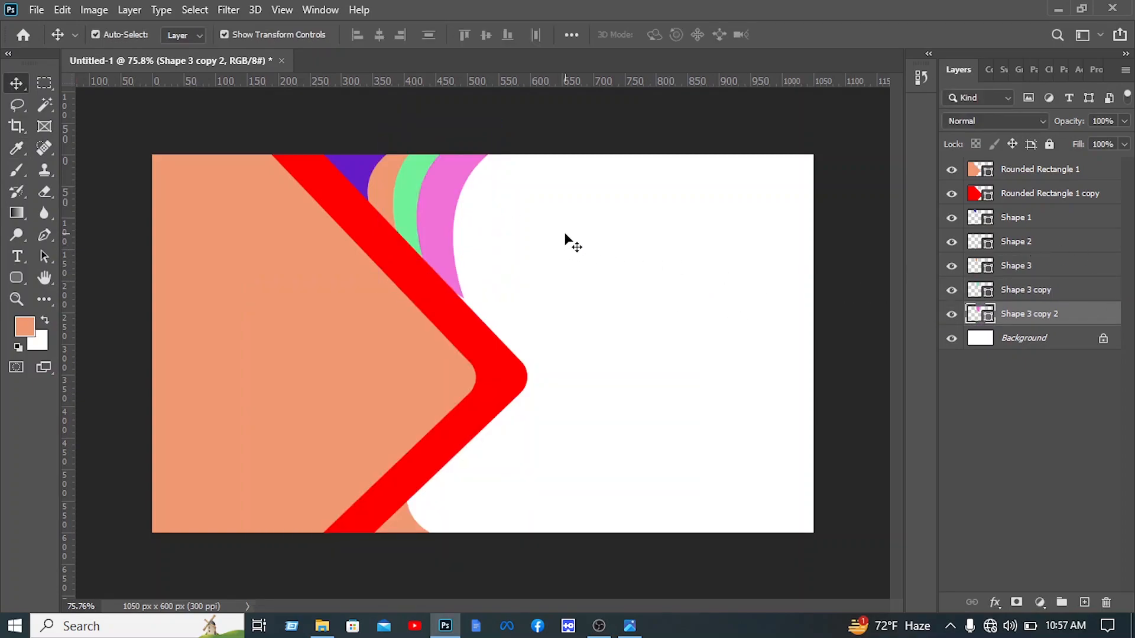
Lock both rounded-rectangle layers and duplicate the orange, green and pink curves to the canvas's lower middle.
{"action": "left_click_drag", "start_coordinate": [464, 361], "coordinate": [532, 358]}
{"action": "left_click", "coordinate": [1050, 144]}
{"action": "left_click_drag", "start_coordinate": [581, 247], "coordinate": [633, 428]}
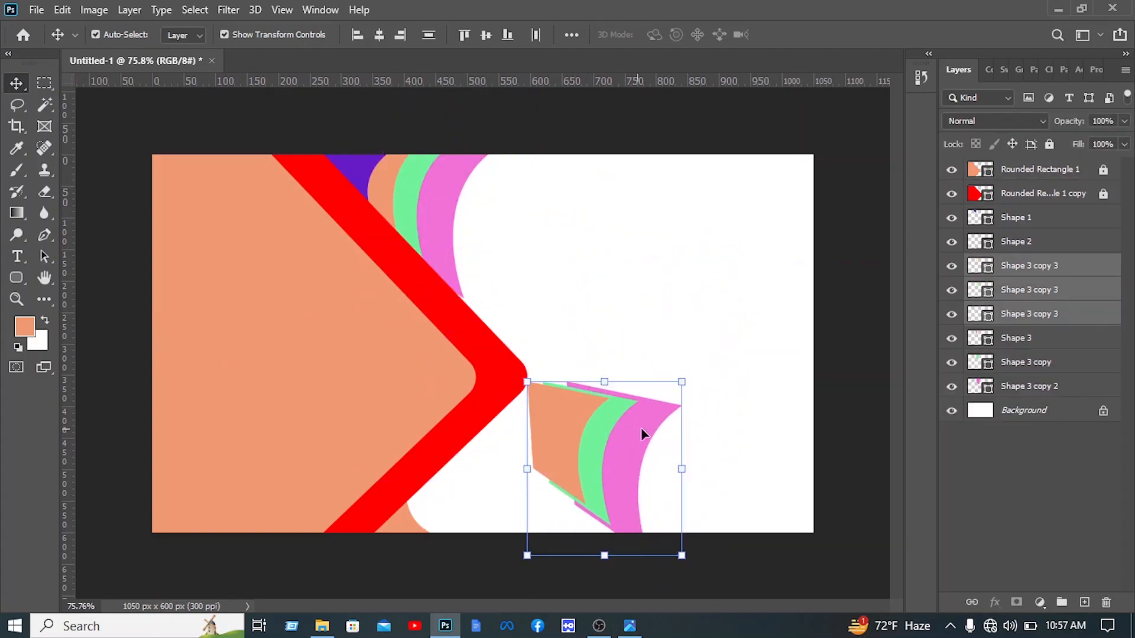
Rotate the three duplicated curves about -38.9° and place them along the lower edge of the red band.
{"action": "left_click_drag", "start_coordinate": [704, 469], "coordinate": [712, 385]}
{"action": "key", "text": "ctrl+z"}
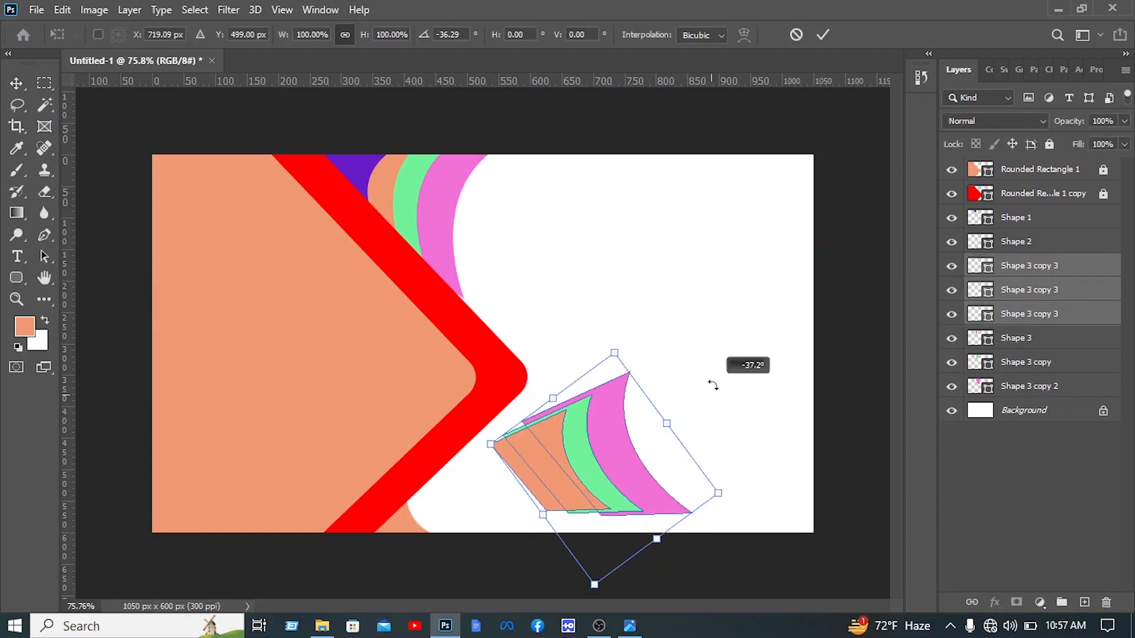
{"action": "left_click_drag", "start_coordinate": [622, 468], "coordinate": [476, 509]}
{"action": "left_click", "coordinate": [823, 35]}
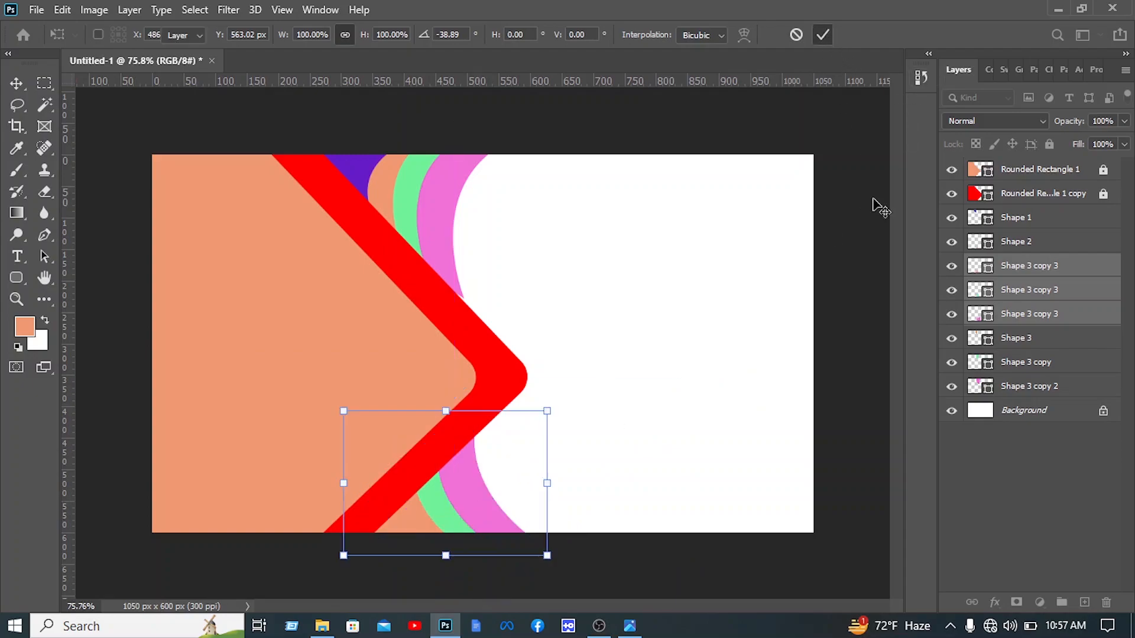
Recolour Shape 2, the small orange curve at the canvas's lower edge, to blue-violet.
{"action": "left_click", "coordinate": [416, 526]}
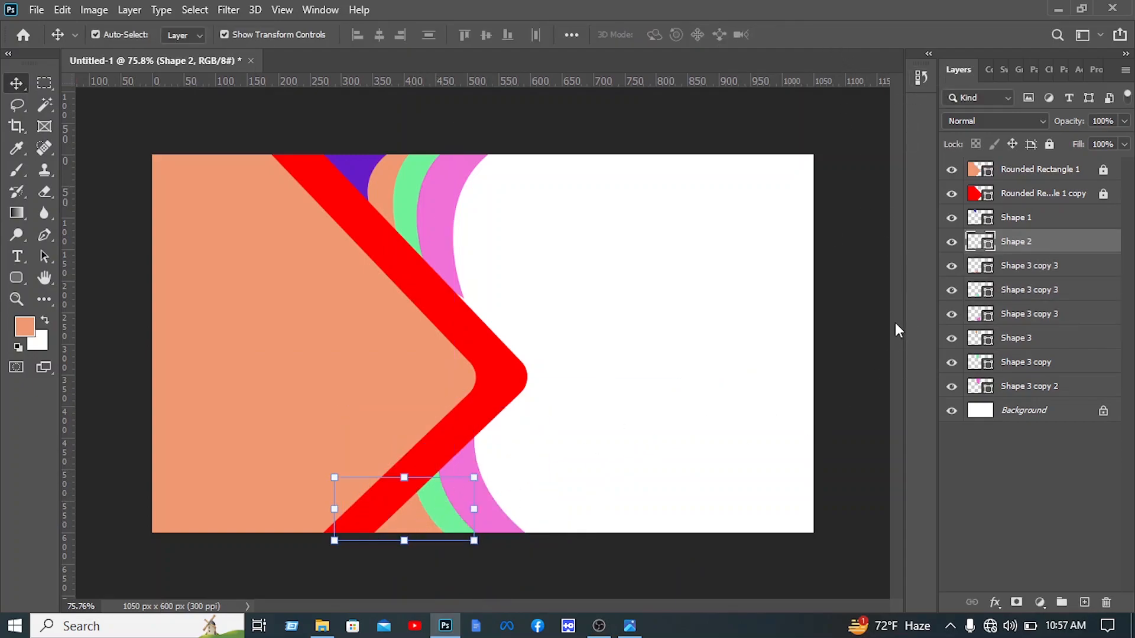
{"action": "double_click", "coordinate": [973, 242]}
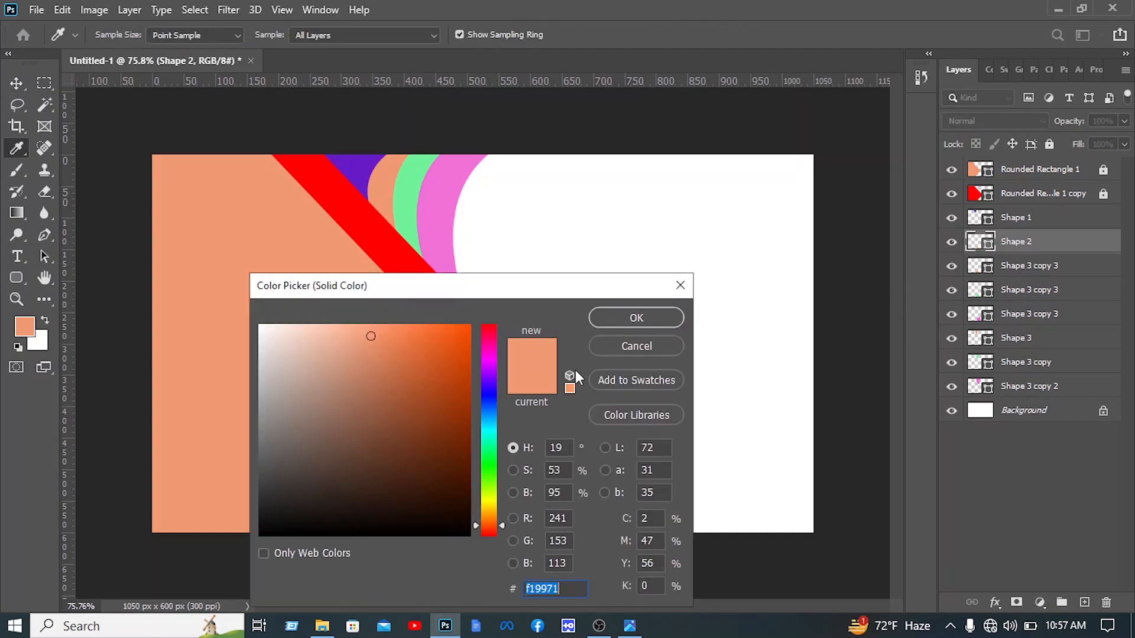
{"action": "left_click", "coordinate": [488, 402]}
{"action": "left_click", "coordinate": [625, 319]}
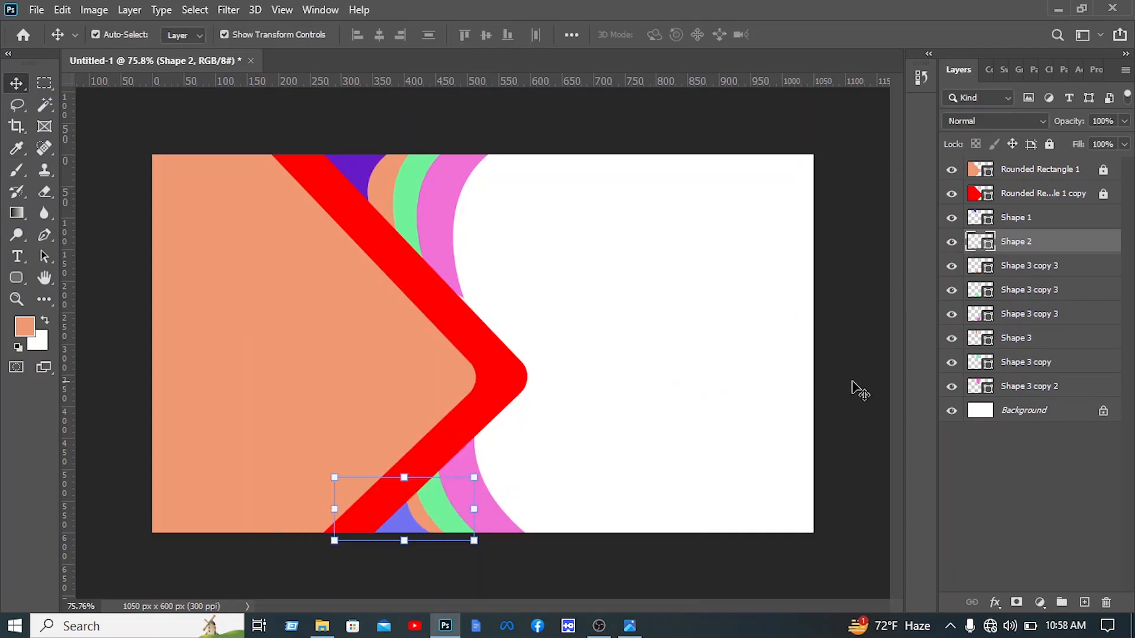
Move the Shape 2 layer directly above the background and shift the four lower curved shapes slightly right and up.
{"action": "left_click_drag", "start_coordinate": [1011, 244], "coordinate": [998, 406]}
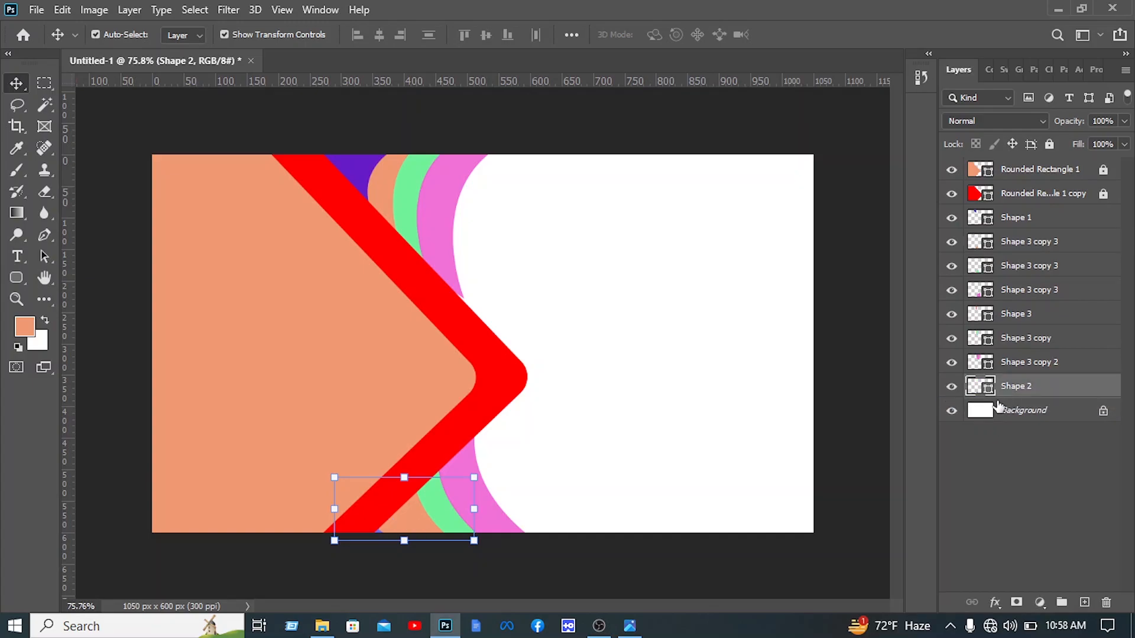
{"action": "left_click_drag", "start_coordinate": [615, 451], "coordinate": [433, 518]}
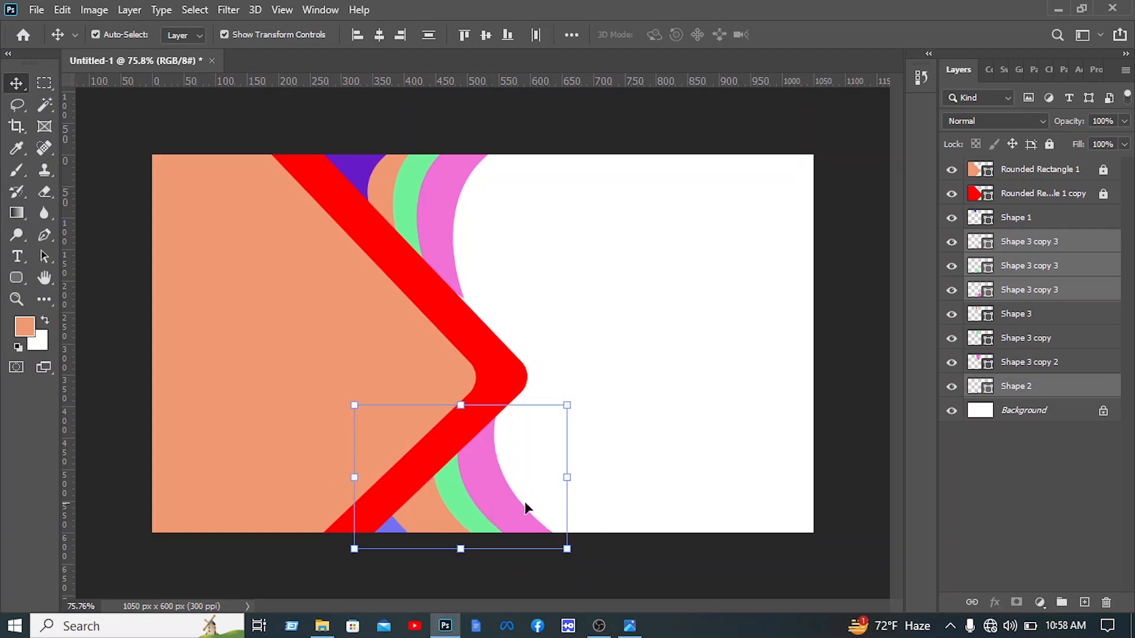
{"action": "left_click", "coordinate": [652, 440]}
Rotate the four upper curved shapes together by about 3.9°, nudge them slightly upward, and deselect them.
{"action": "left_click_drag", "start_coordinate": [564, 266], "coordinate": [364, 139]}
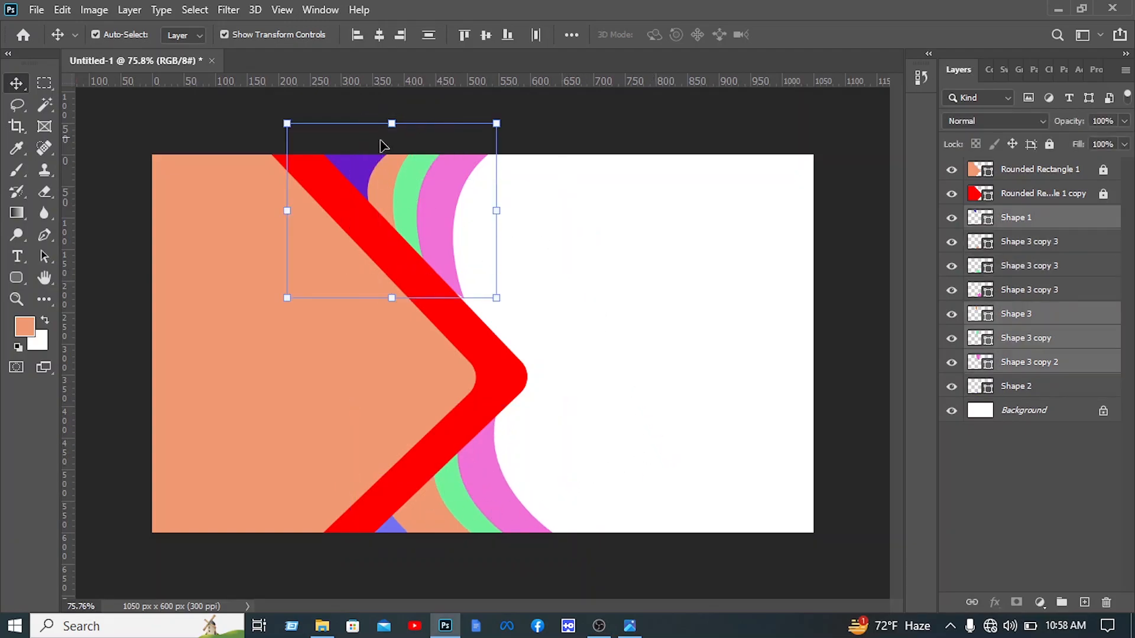
{"action": "left_click_drag", "start_coordinate": [513, 210], "coordinate": [517, 217]}
{"action": "key", "text": "Up"}
{"action": "key", "text": "Up"}
{"action": "left_click", "coordinate": [825, 37]}
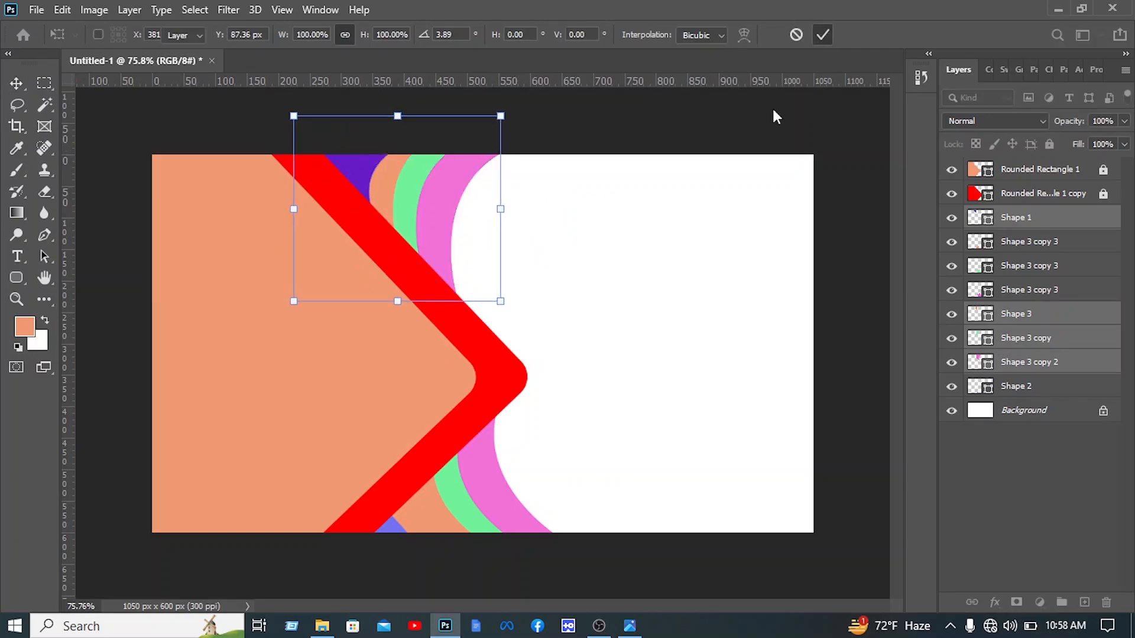
{"action": "left_click", "coordinate": [644, 300]}
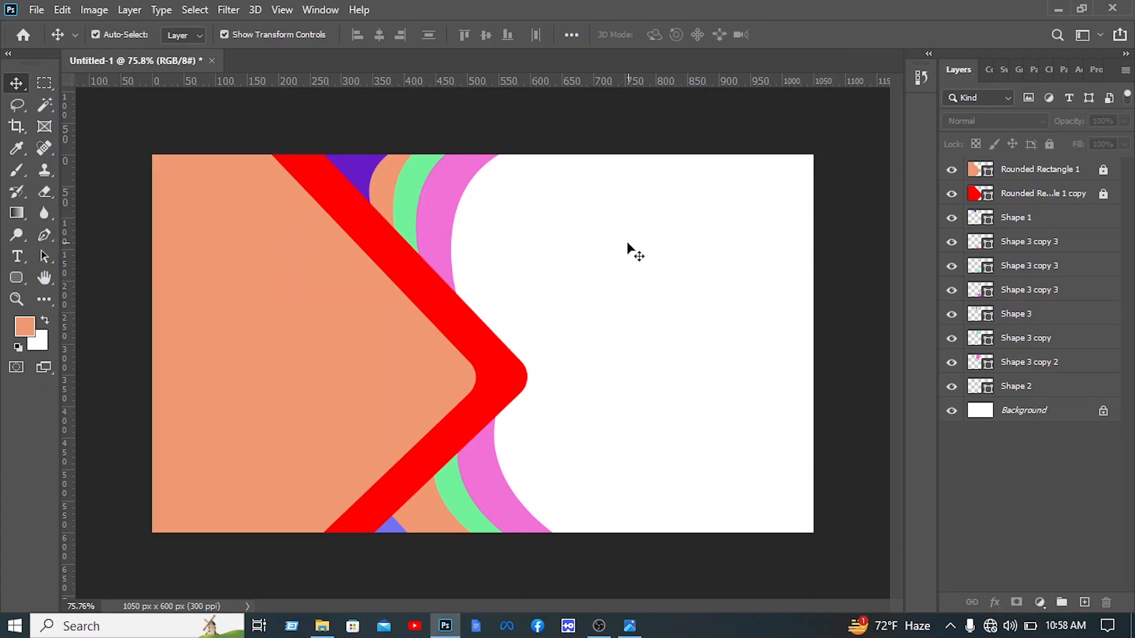
Unlock both rounded-rectangle layers and recolour Rounded Rectangle 1 dark blue.
{"action": "left_click", "coordinate": [1103, 194]}
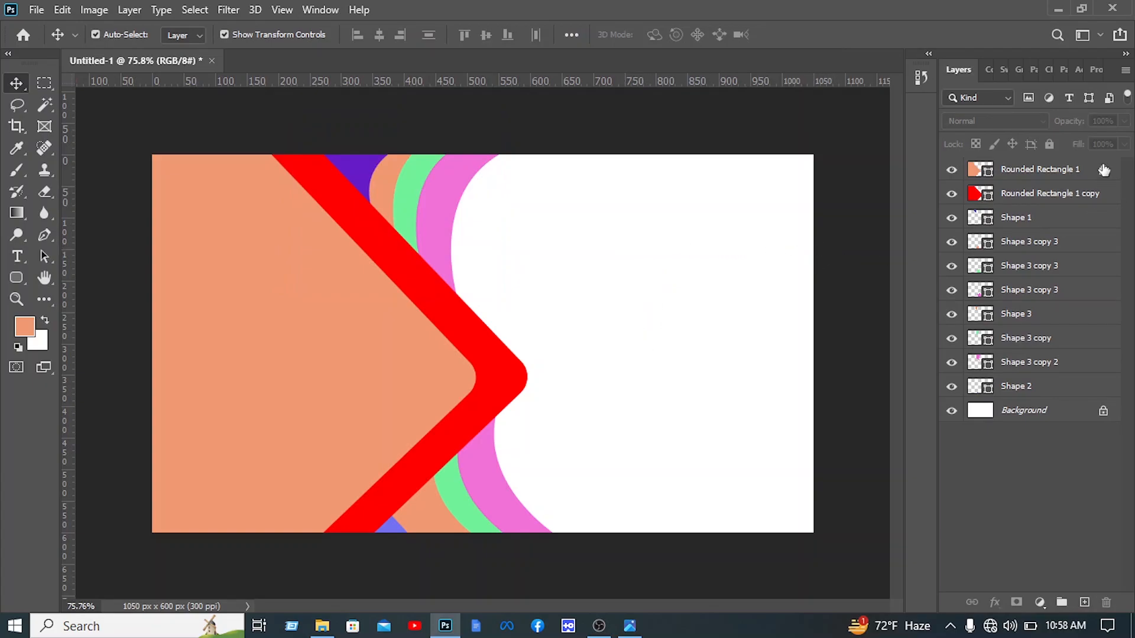
{"action": "double_click", "coordinate": [973, 172]}
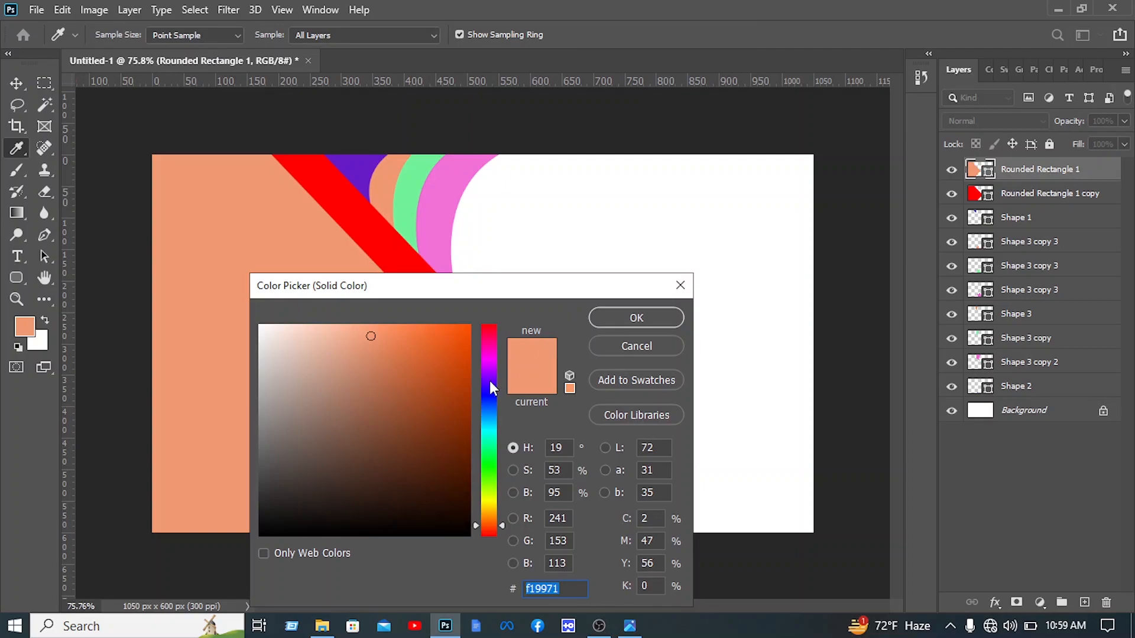
{"action": "mouse_move", "coordinate": [494, 408]}
{"action": "left_mouse_down"}
{"action": "mouse_move", "coordinate": [469, 410]}
{"action": "mouse_move", "coordinate": [481, 416]}
{"action": "left_mouse_up"}
{"action": "left_click", "coordinate": [472, 416]}
{"action": "left_click", "coordinate": [616, 319]}
{"action": "key", "text": "v"}
{"action": "left_click", "coordinate": [614, 211]}
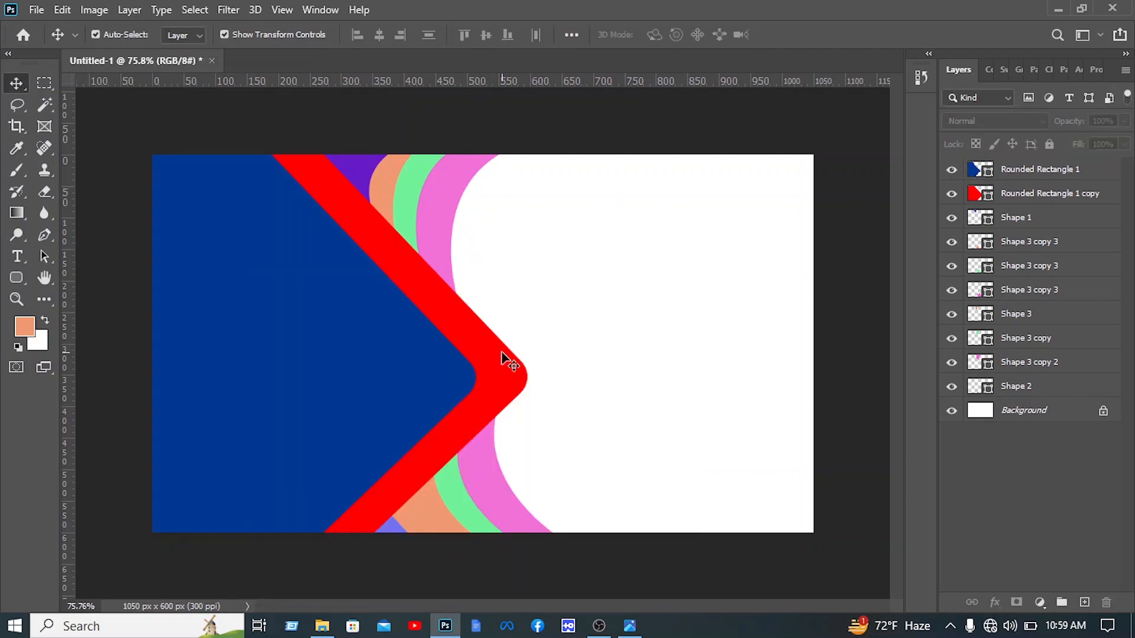
Recolour the red band, Rounded Rectangle 1 copy, bright blue and deselect it.
{"action": "left_click", "coordinate": [506, 362]}
{"action": "double_click", "coordinate": [974, 194]}
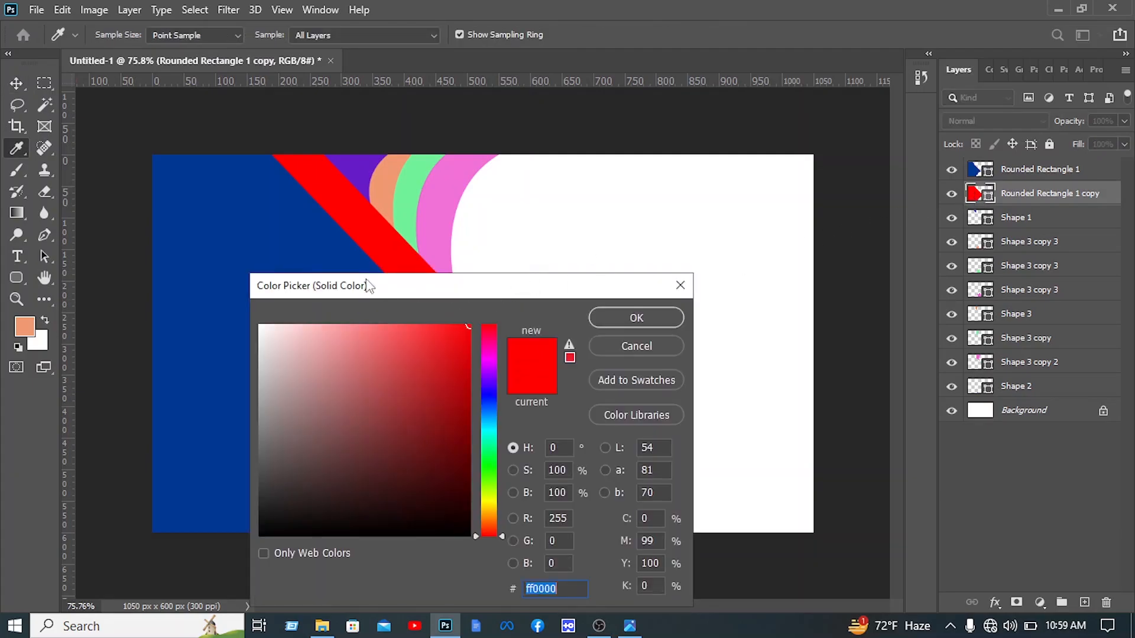
{"action": "left_click", "coordinate": [253, 246]}
{"action": "left_click_drag", "start_coordinate": [495, 417], "coordinate": [625, 315]}
{"action": "left_click", "coordinate": [624, 314]}
{"action": "left_click", "coordinate": [648, 225]}
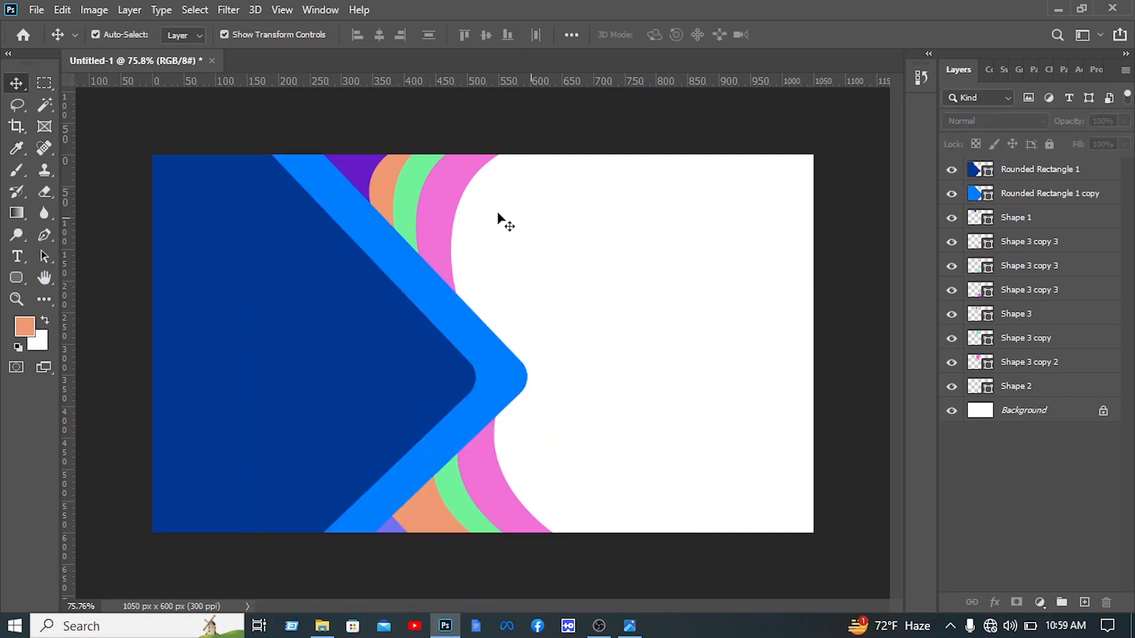
Add a Gradient Overlay to Shape 1, the purple upper curve, using the Blue_20 preset from the Blues group.
{"action": "left_click", "coordinate": [364, 173]}
{"action": "right_click", "coordinate": [1031, 217]}
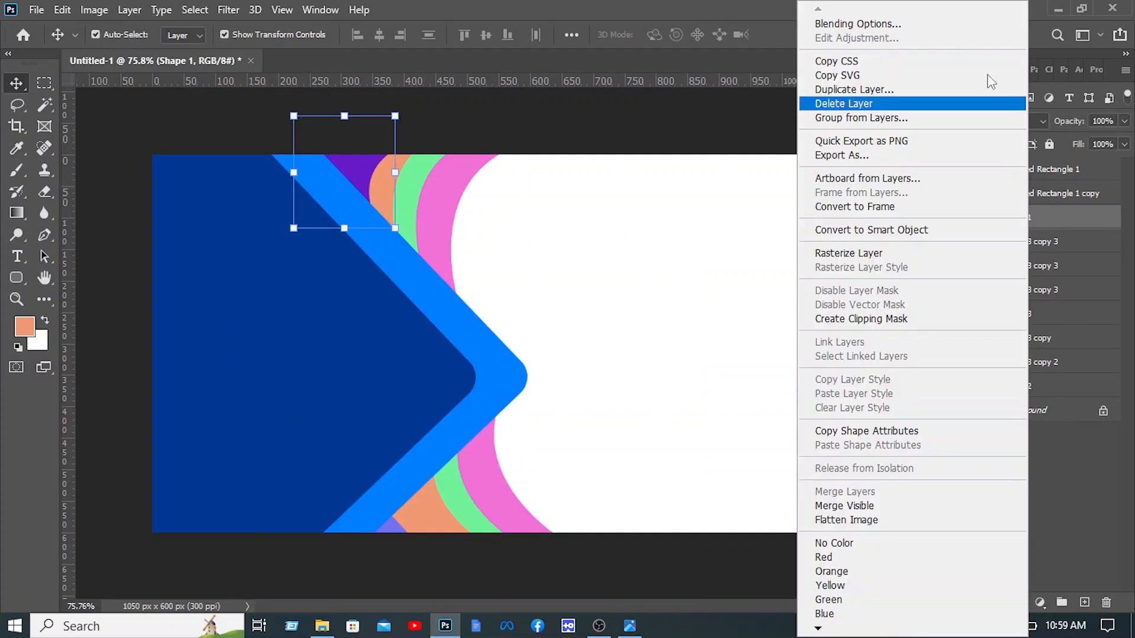
{"action": "left_click", "coordinate": [893, 24]}
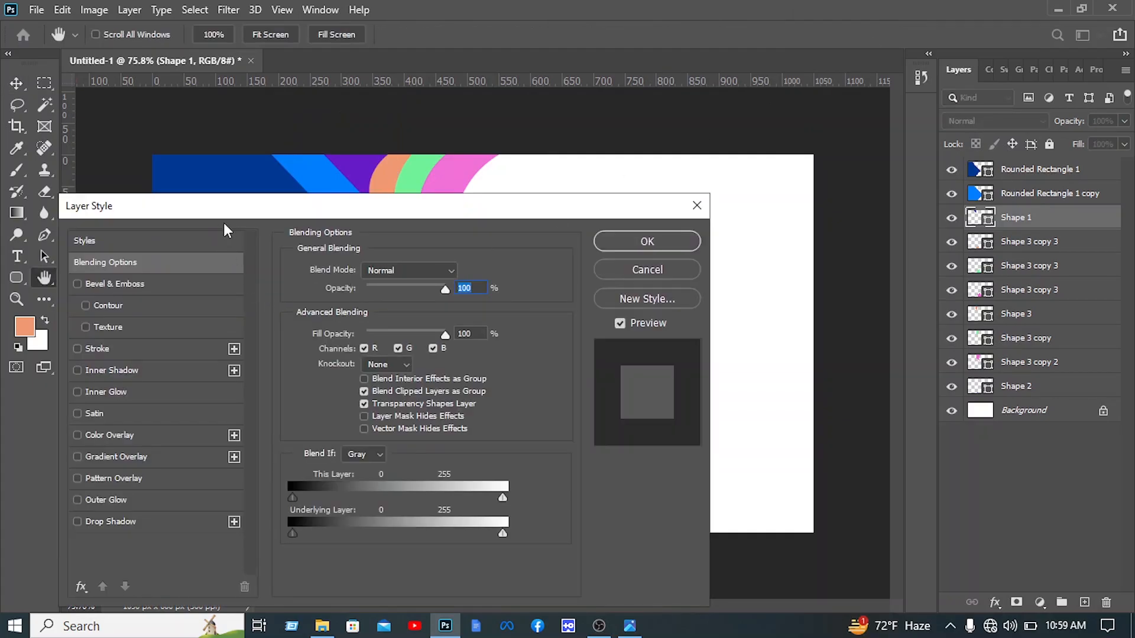
{"action": "left_click_drag", "start_coordinate": [247, 203], "coordinate": [411, 166]}
{"action": "left_click", "coordinate": [331, 412]}
{"action": "left_click", "coordinate": [547, 264]}
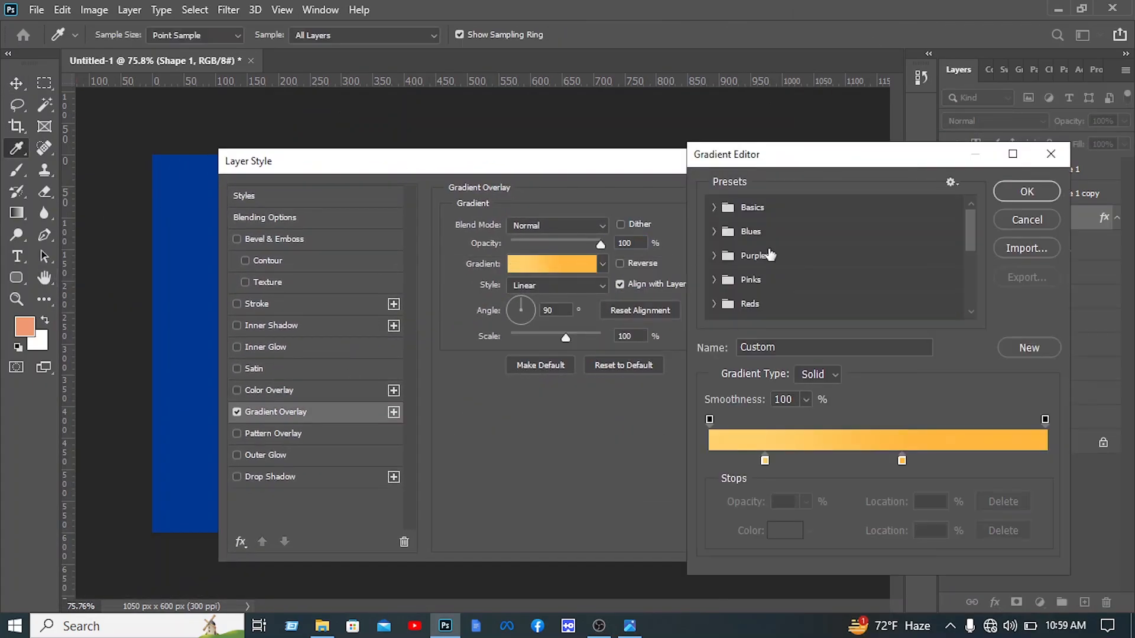
{"action": "left_click", "coordinate": [715, 232]}
{"action": "scroll", "coordinate": [819, 303], "scroll_direction": "down", "scroll_amount": 1}
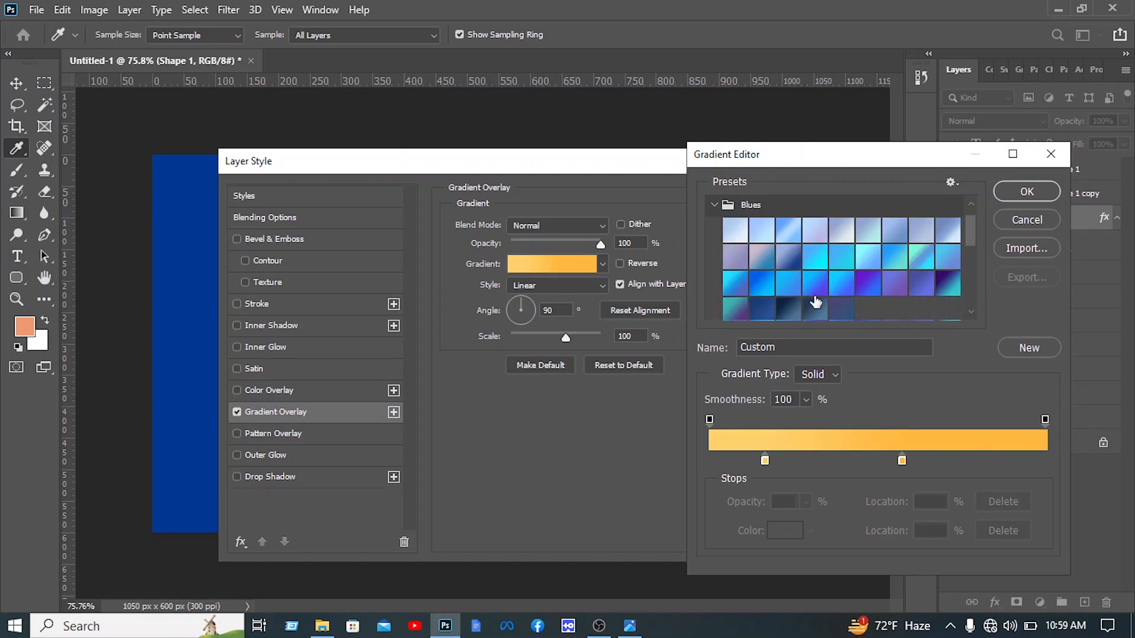
{"action": "left_click", "coordinate": [761, 282]}
{"action": "left_click_drag", "start_coordinate": [924, 164], "coordinate": [699, 175]}
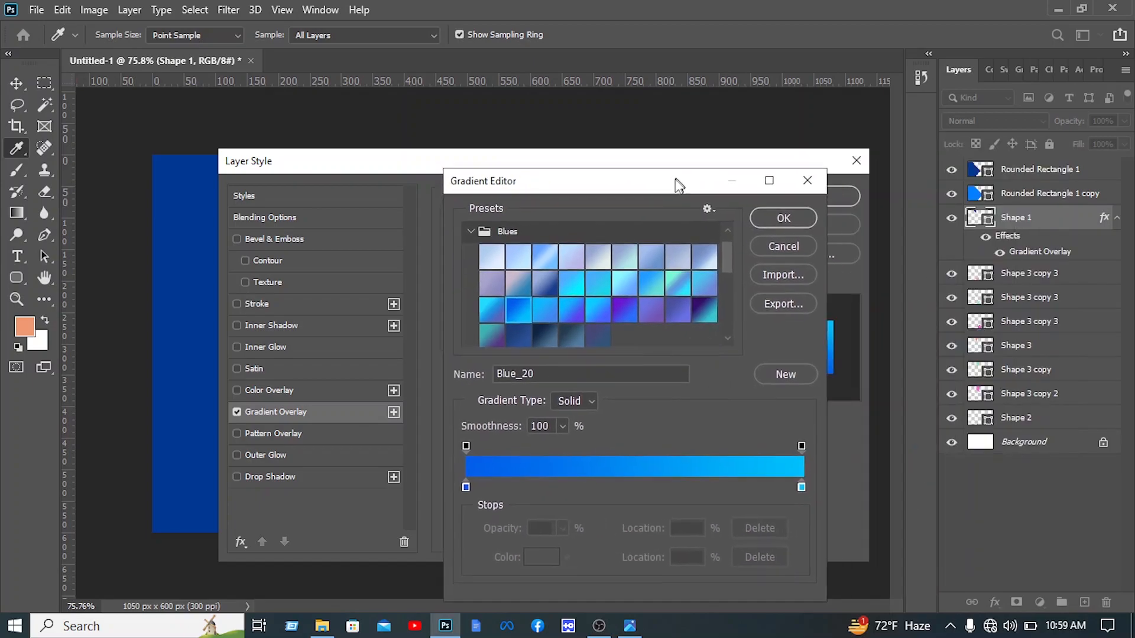
{"action": "left_click", "coordinate": [792, 223]}
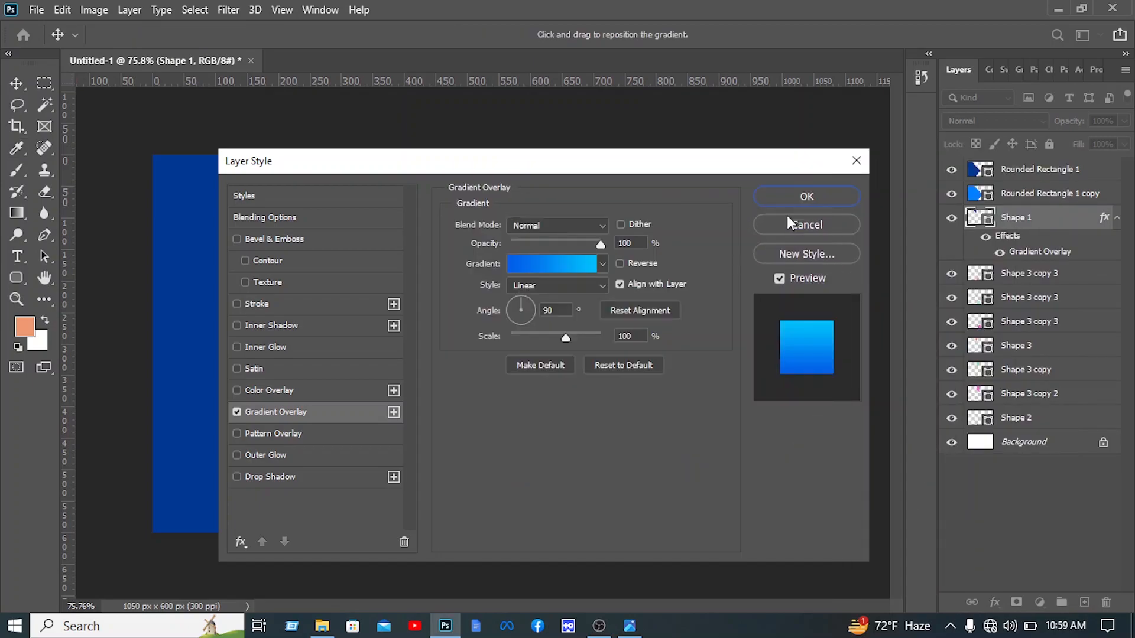
Shift the light-blue stop of Shape 1's gradient to about 73% and apply the layer style.
{"action": "left_click", "coordinate": [552, 265]}
{"action": "left_click_drag", "start_coordinate": [748, 488], "coordinate": [701, 490]}
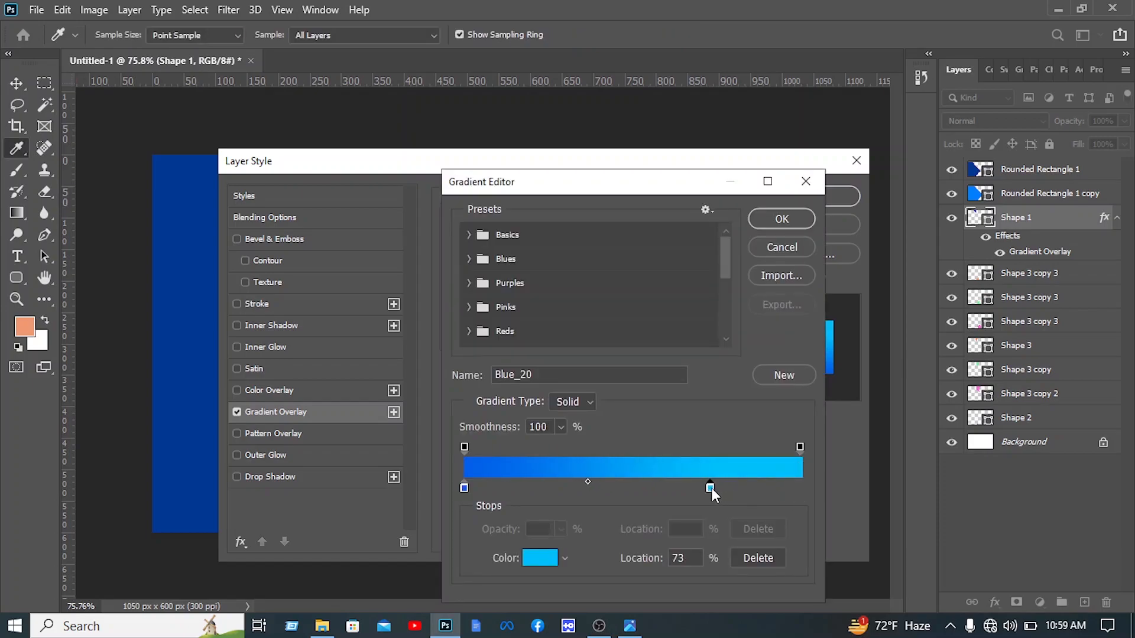
{"action": "left_click", "coordinate": [781, 220]}
{"action": "left_click", "coordinate": [806, 200]}
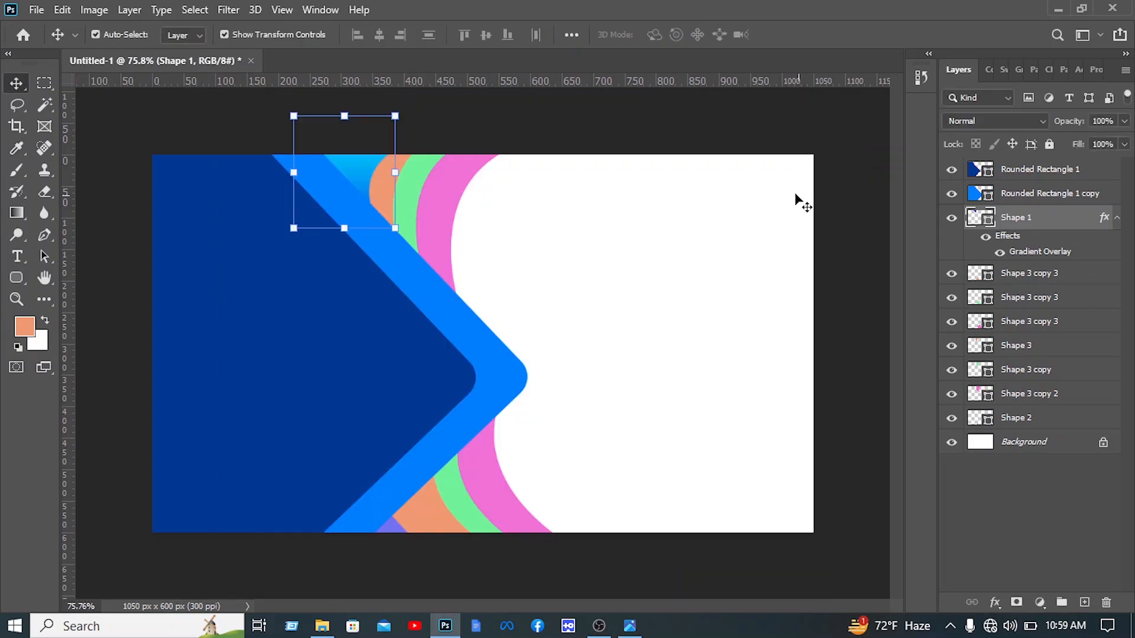
Copy Shape 1's layer style and paste it onto Shape 3, the orange upper curve.
{"action": "right_click", "coordinate": [1045, 216]}
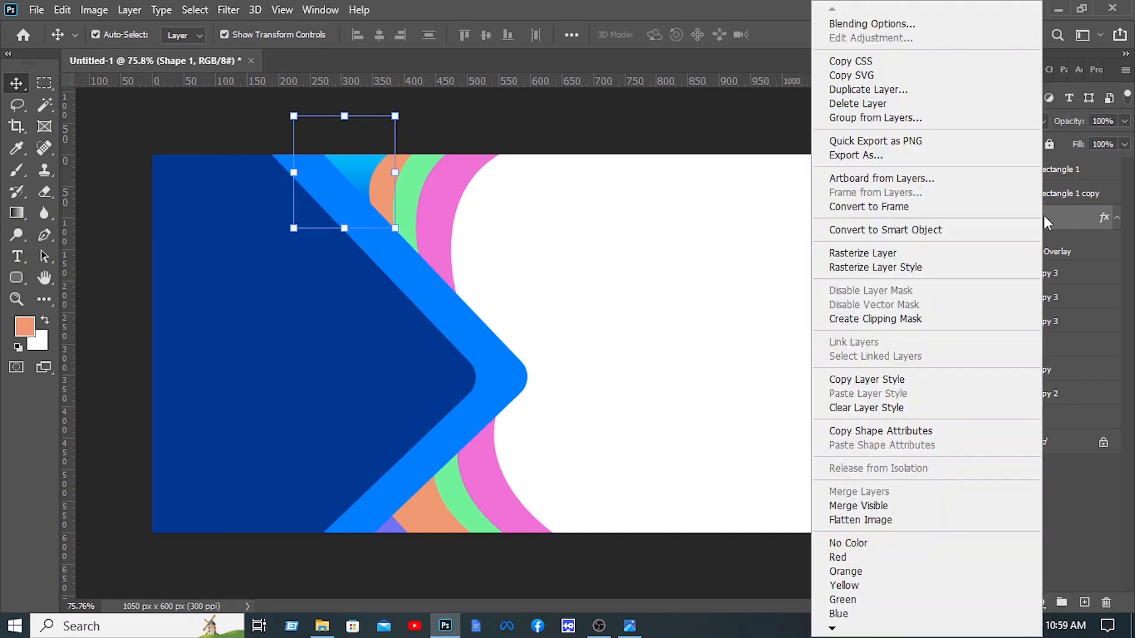
{"action": "left_click", "coordinate": [885, 380]}
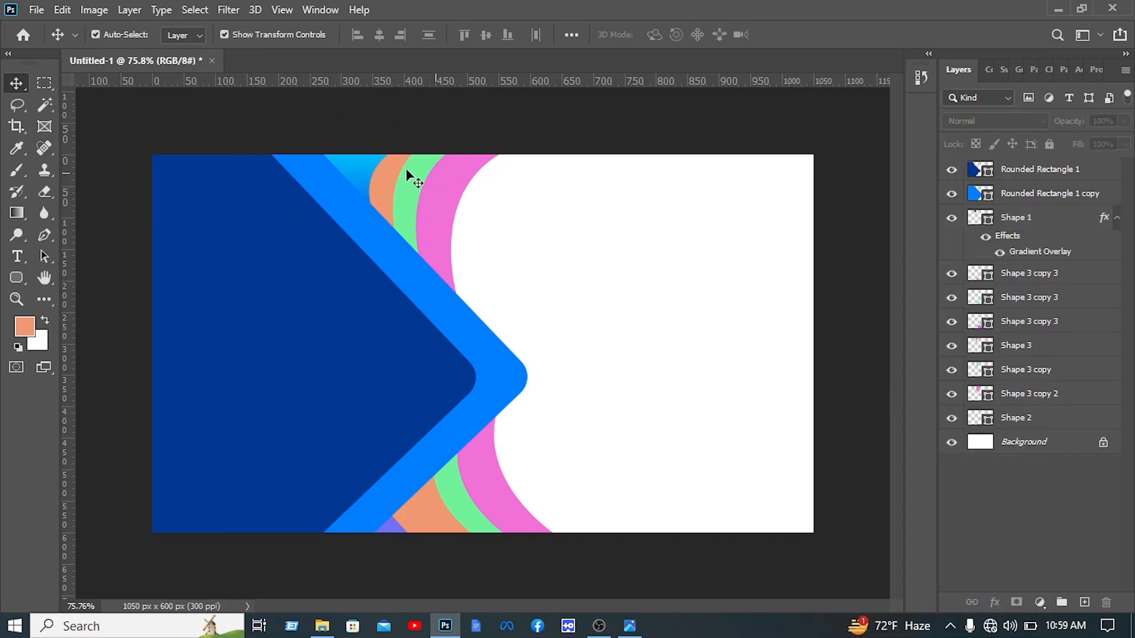
{"action": "left_click", "coordinate": [380, 182]}
{"action": "right_click", "coordinate": [1082, 345]}
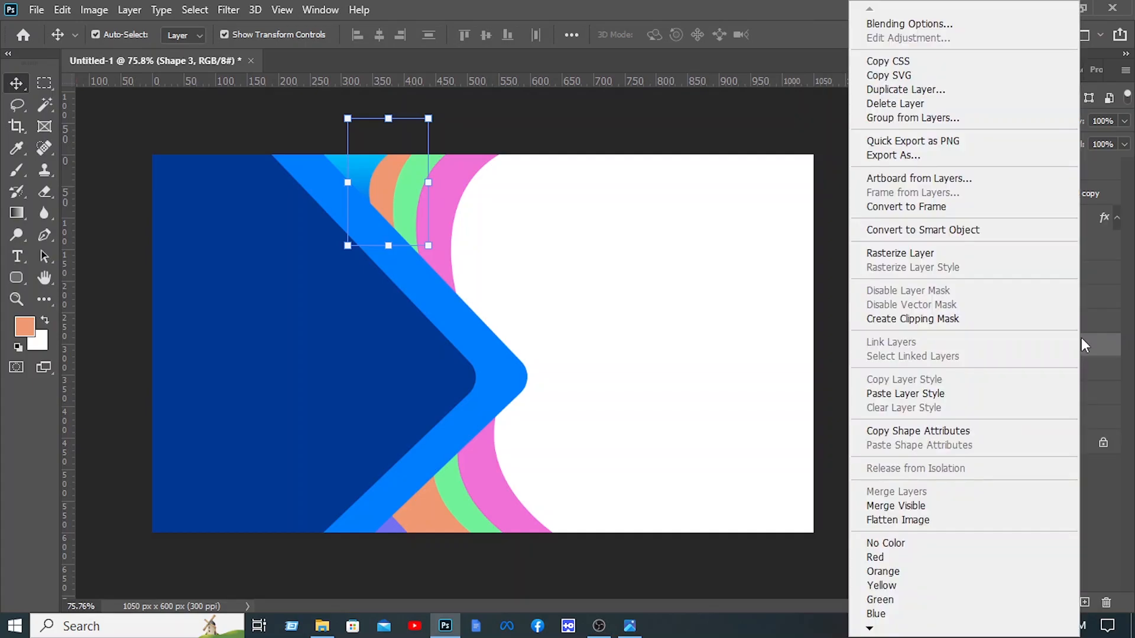
{"action": "left_click", "coordinate": [945, 396]}
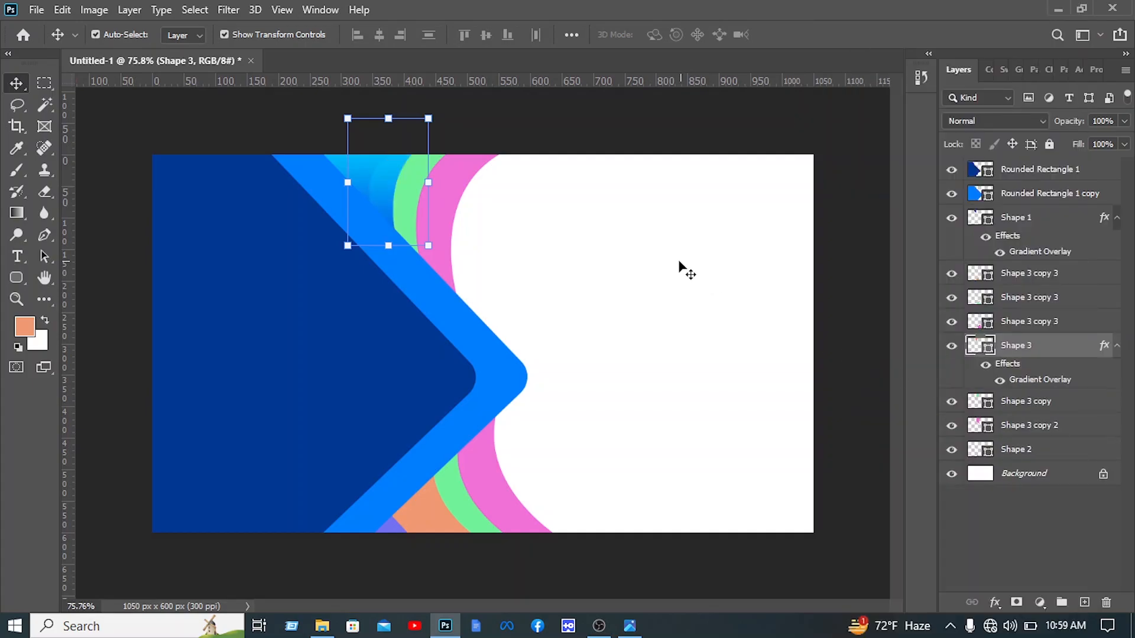
Reverse the Gradient Overlay on Shape 3, the second upper curve, and apply the layer style.
{"action": "right_click", "coordinate": [1063, 350]}
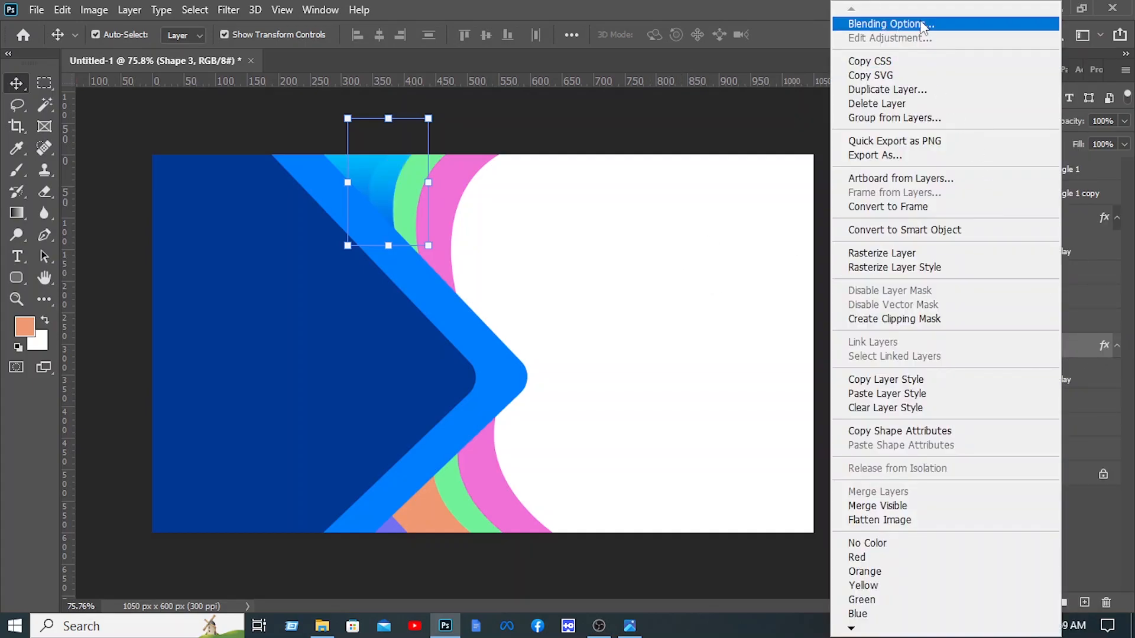
{"action": "left_click", "coordinate": [925, 24]}
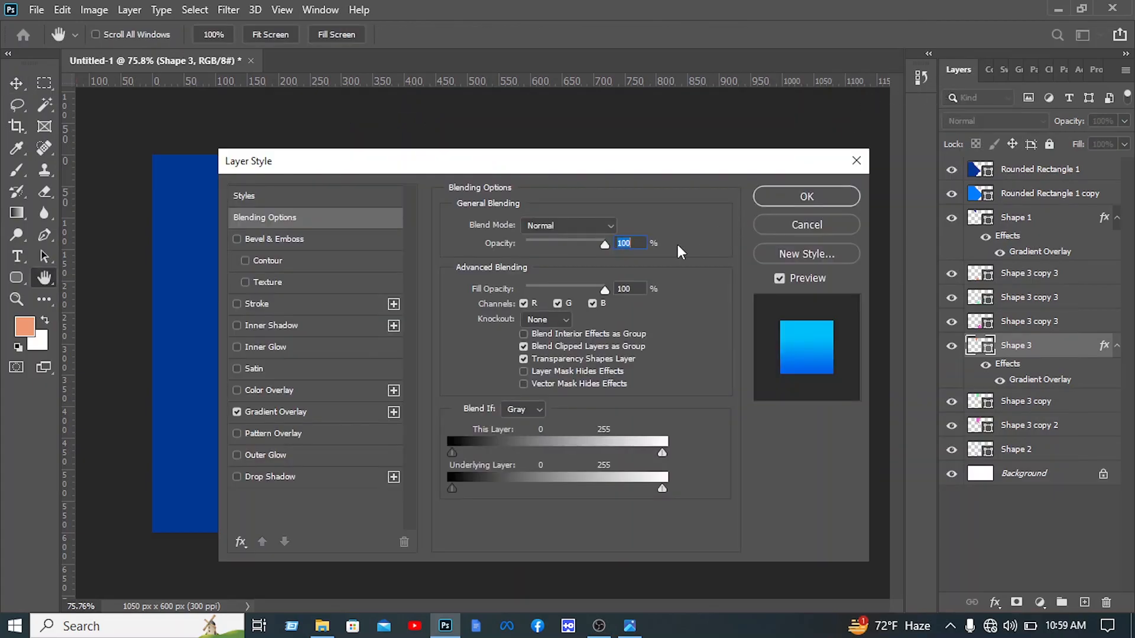
{"action": "left_click", "coordinate": [274, 414]}
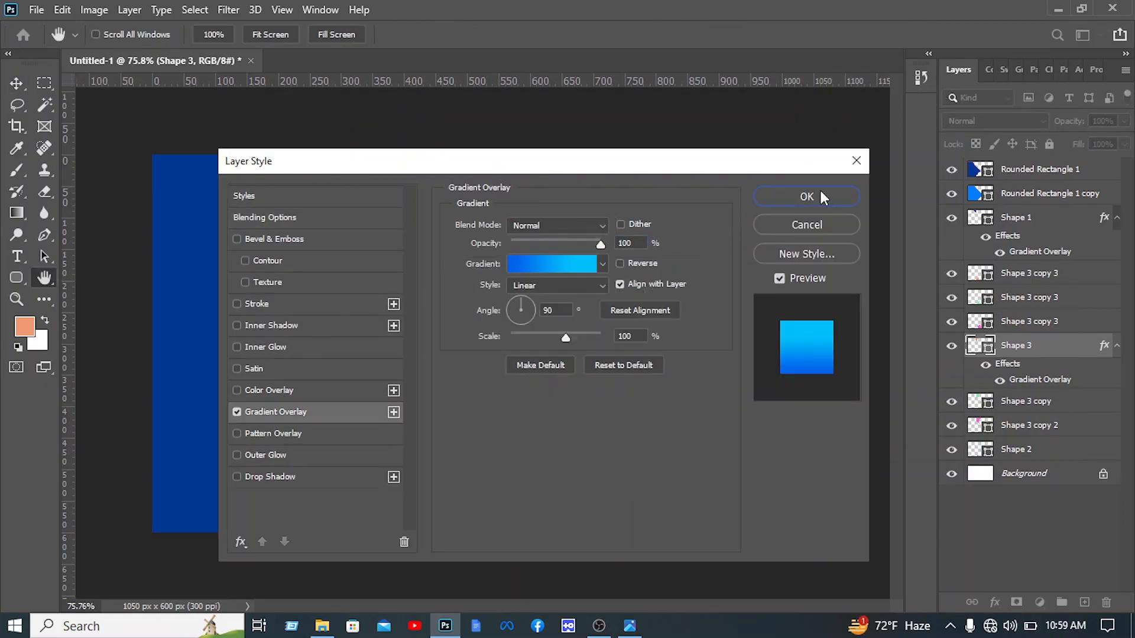
{"action": "left_click", "coordinate": [625, 263]}
{"action": "left_click_drag", "start_coordinate": [744, 168], "coordinate": [310, 334]}
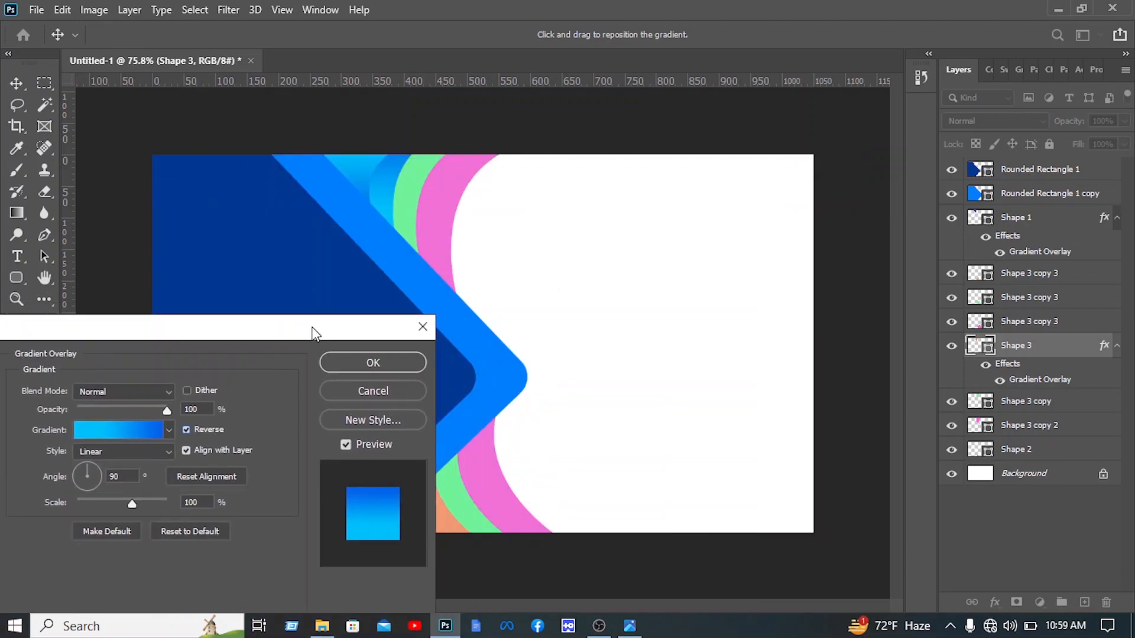
{"action": "left_click", "coordinate": [373, 362]}
{"action": "left_click", "coordinate": [690, 161]}
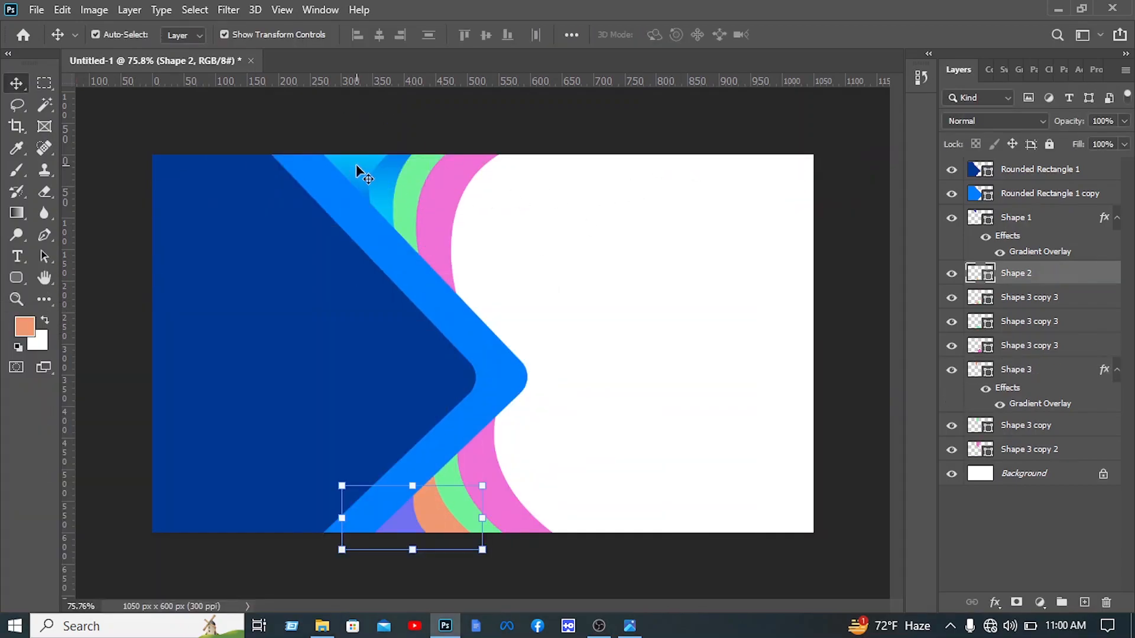
Copy Shape 1's layer style and paste it onto Shape 2, the purple lower curve.
{"action": "left_click", "coordinate": [356, 165]}
{"action": "right_click", "coordinate": [1008, 221]}
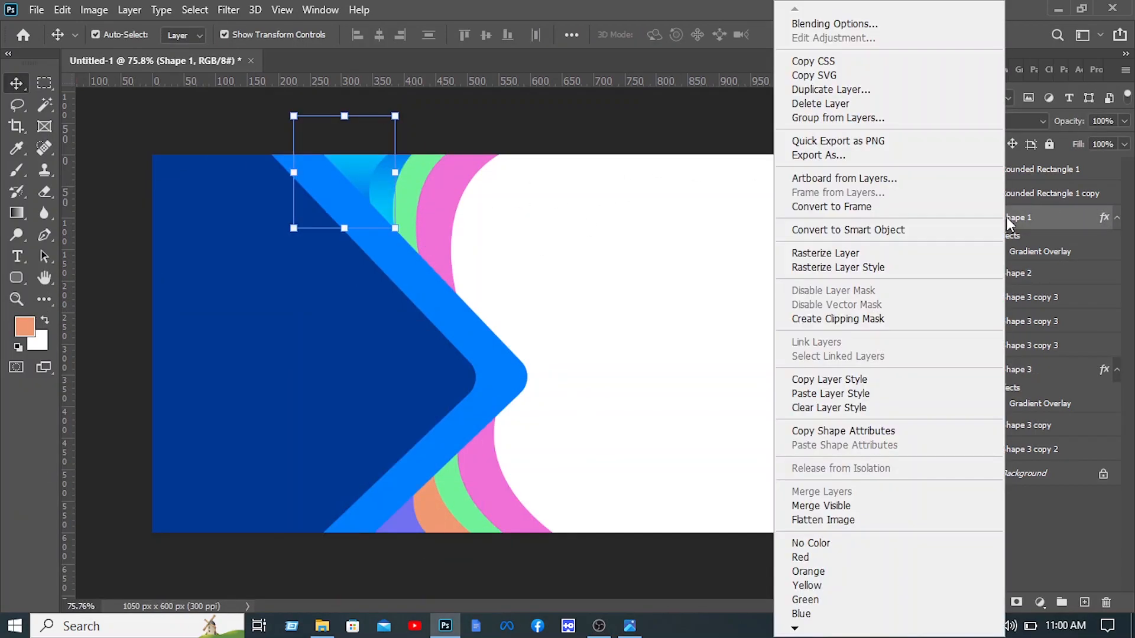
{"action": "left_click", "coordinate": [828, 379]}
{"action": "left_click", "coordinate": [742, 355]}
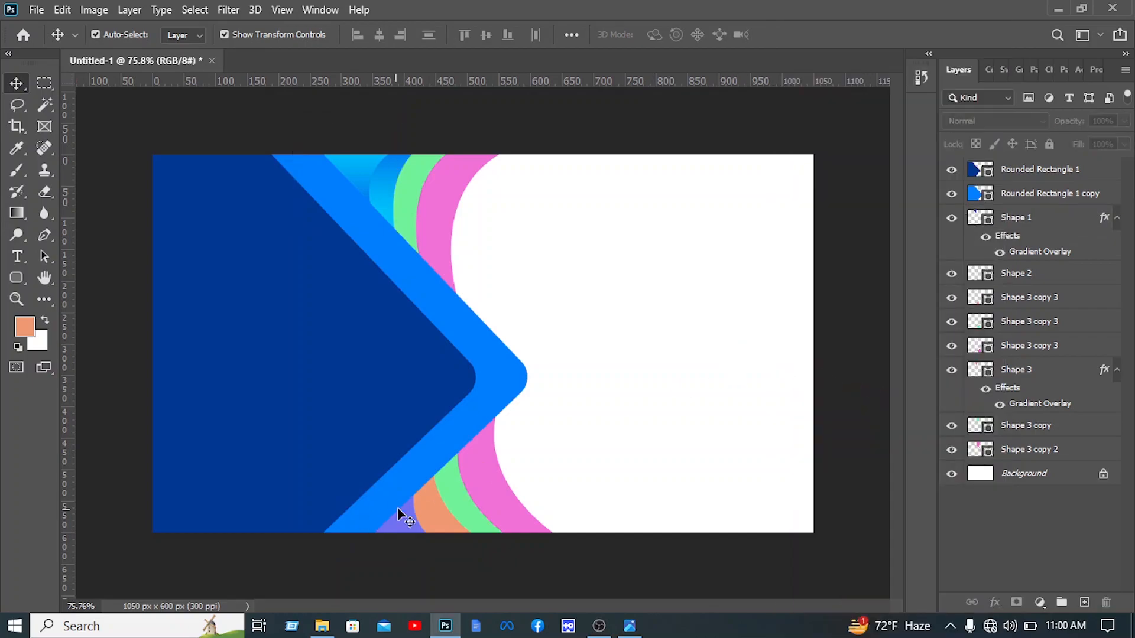
{"action": "left_click", "coordinate": [400, 523]}
{"action": "right_click", "coordinate": [1070, 278]}
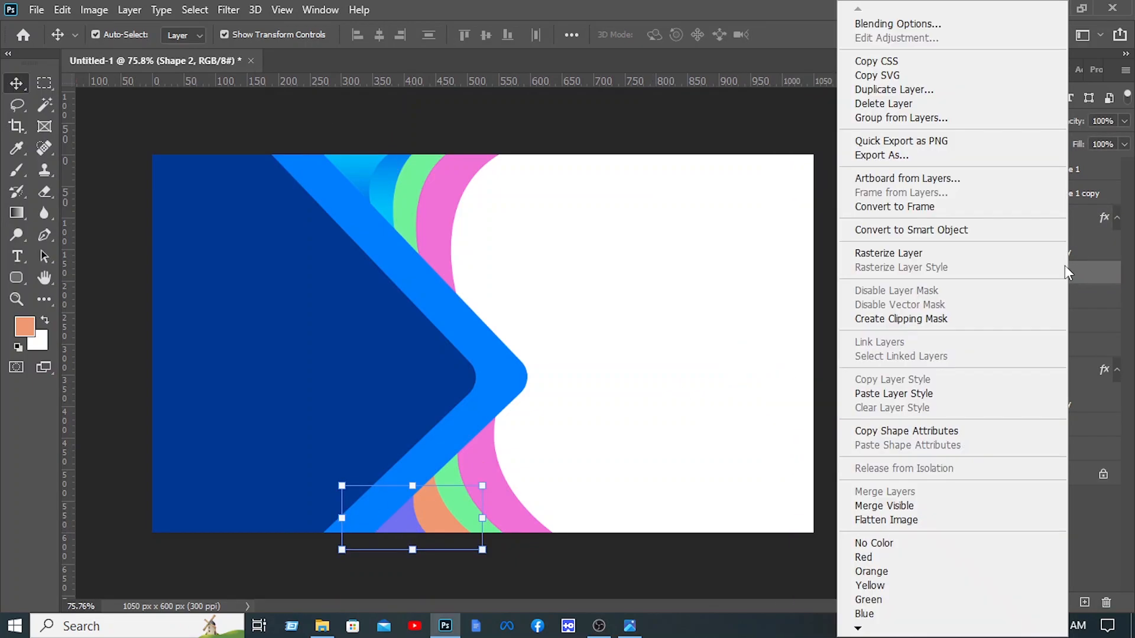
{"action": "left_click", "coordinate": [874, 393]}
{"action": "left_click", "coordinate": [750, 304]}
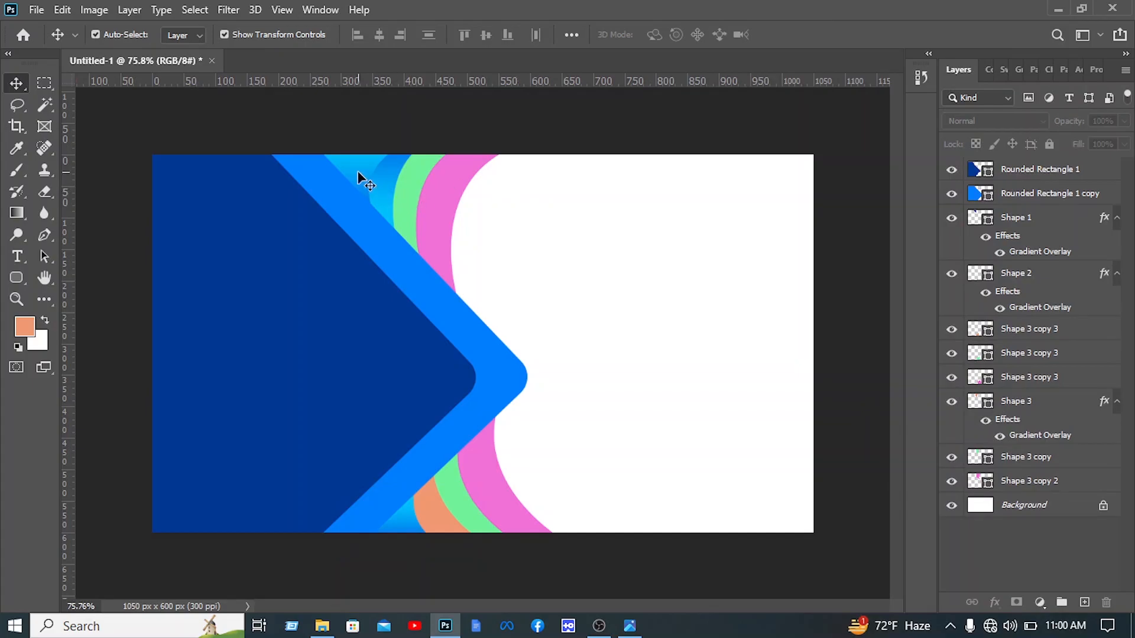
Copy Shape 3's reversed-gradient layer style and paste it onto the orange lower curve, Shape 3 copy 3.
{"action": "left_click", "coordinate": [395, 188]}
{"action": "right_click", "coordinate": [1033, 403]}
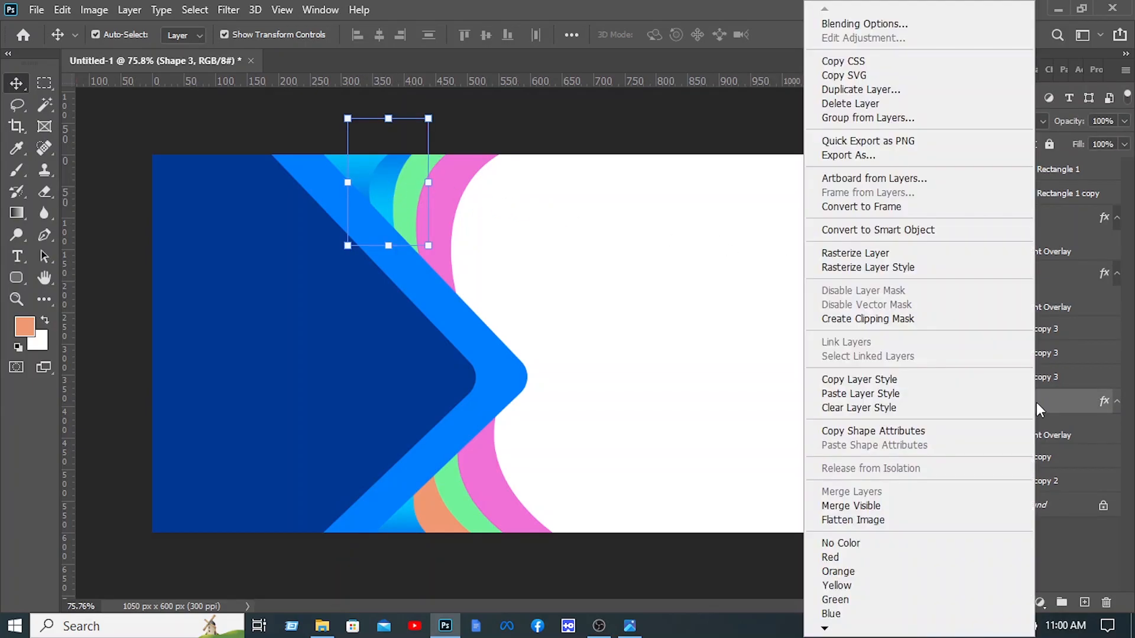
{"action": "left_click", "coordinate": [810, 376]}
{"action": "left_click", "coordinate": [779, 349]}
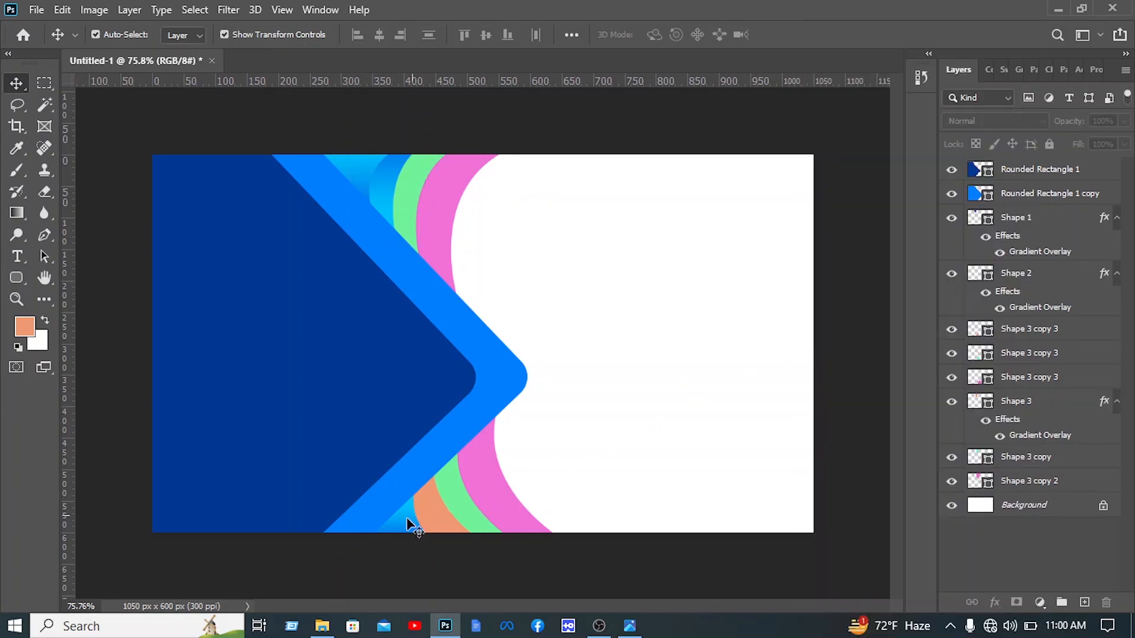
{"action": "left_click", "coordinate": [431, 509]}
{"action": "right_click", "coordinate": [1058, 345]}
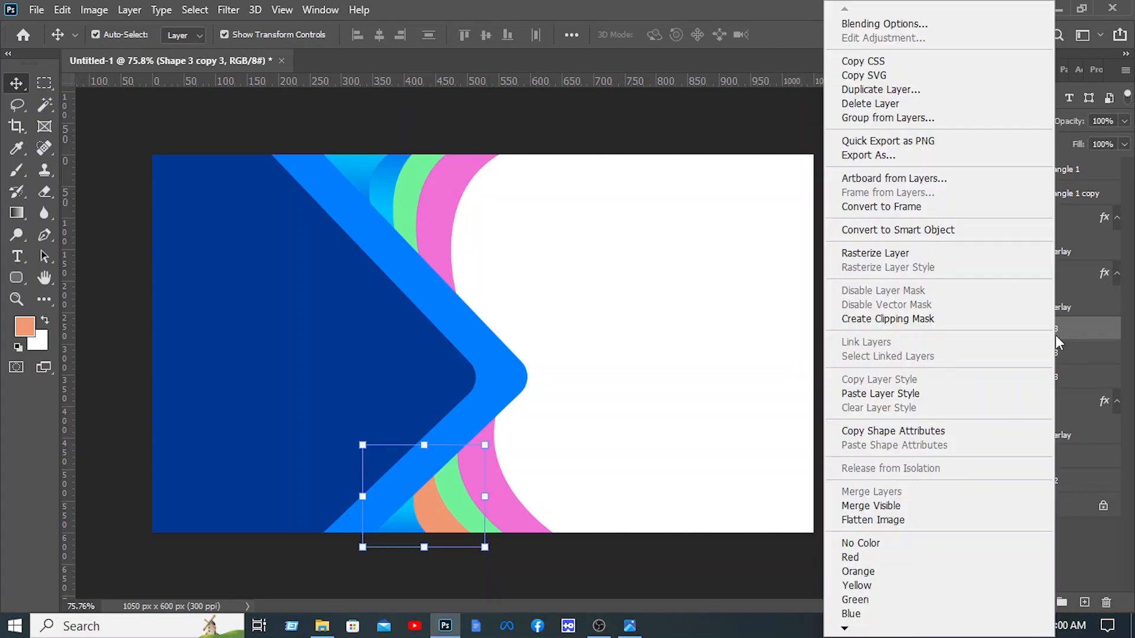
{"action": "left_click", "coordinate": [929, 394]}
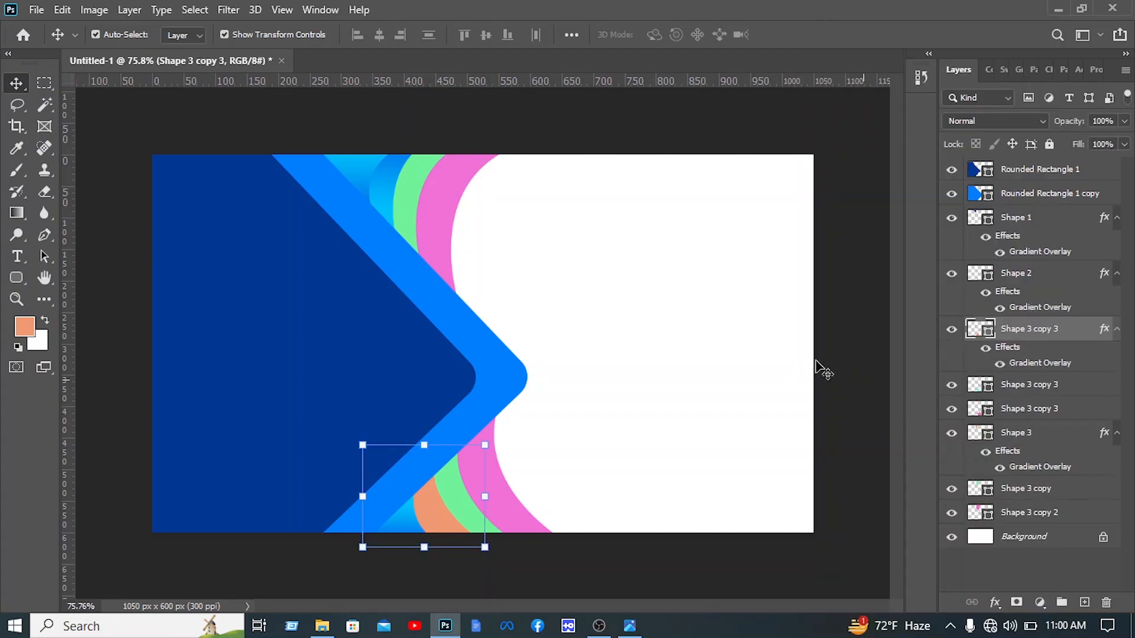
{"action": "left_click", "coordinate": [667, 223]}
Add a Gradient Overlay to Shape 3 copy, the green upper curve, using the Blue_27 preset from the Blues group.
{"action": "left_click", "coordinate": [413, 180]}
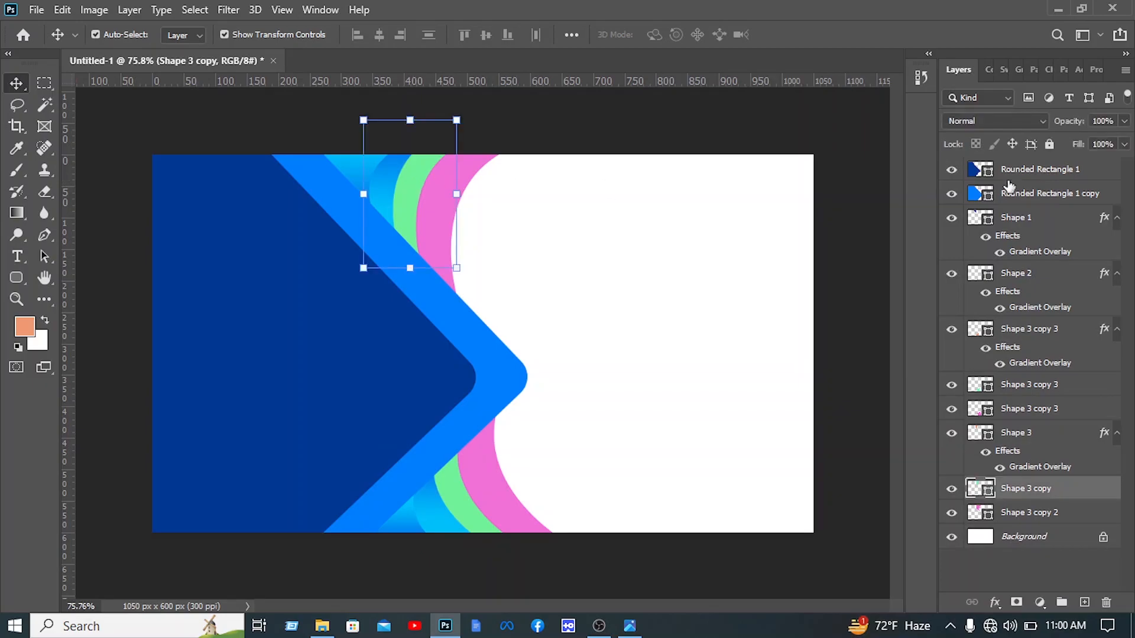
{"action": "right_click", "coordinate": [1051, 492]}
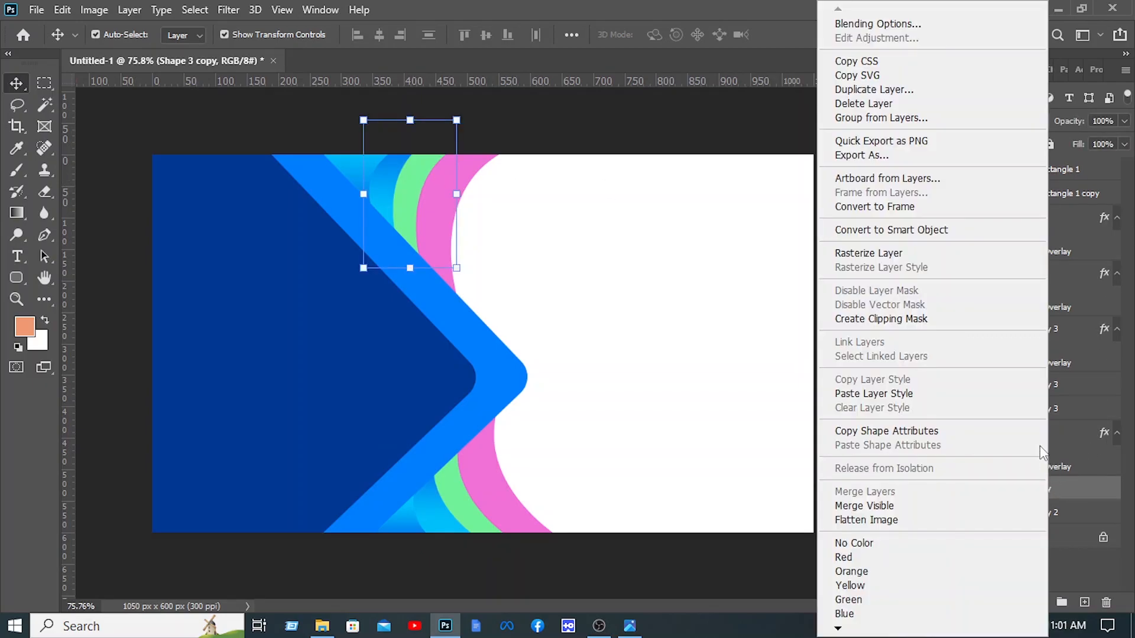
{"action": "left_click", "coordinate": [917, 25]}
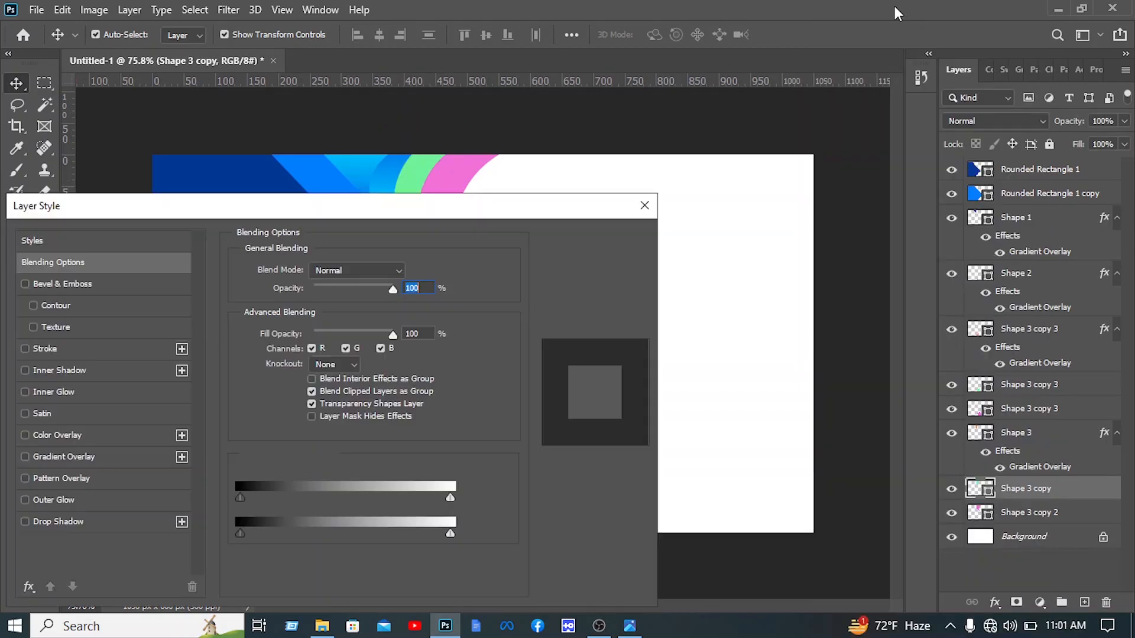
{"action": "left_click", "coordinate": [69, 456]}
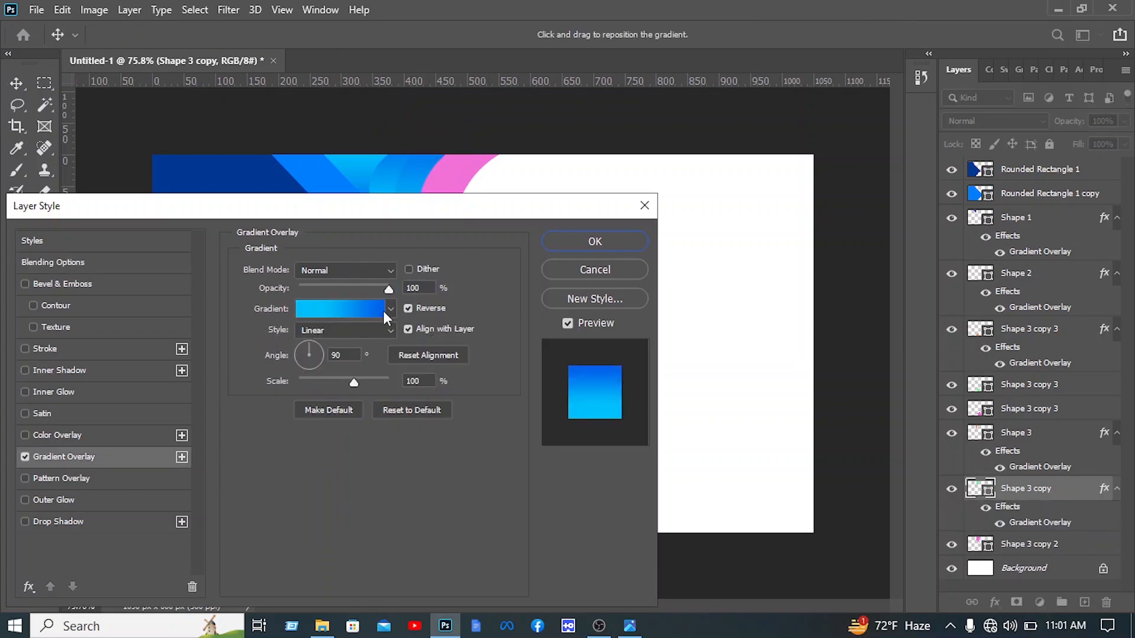
{"action": "left_click", "coordinate": [343, 309]}
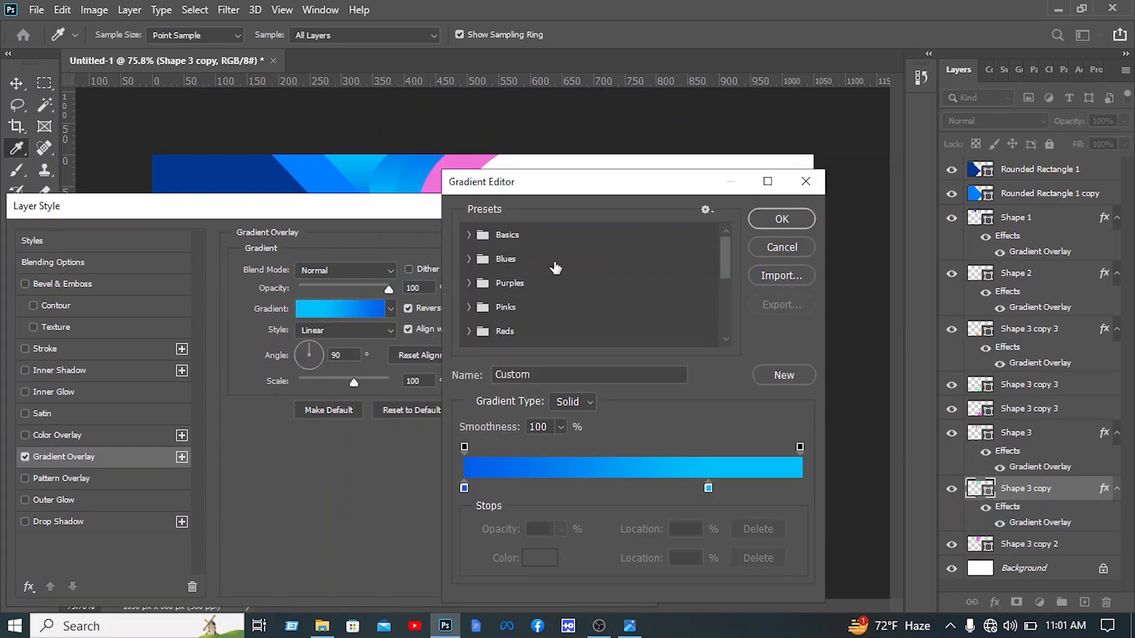
{"action": "left_click", "coordinate": [468, 258]}
{"action": "left_click", "coordinate": [704, 337]}
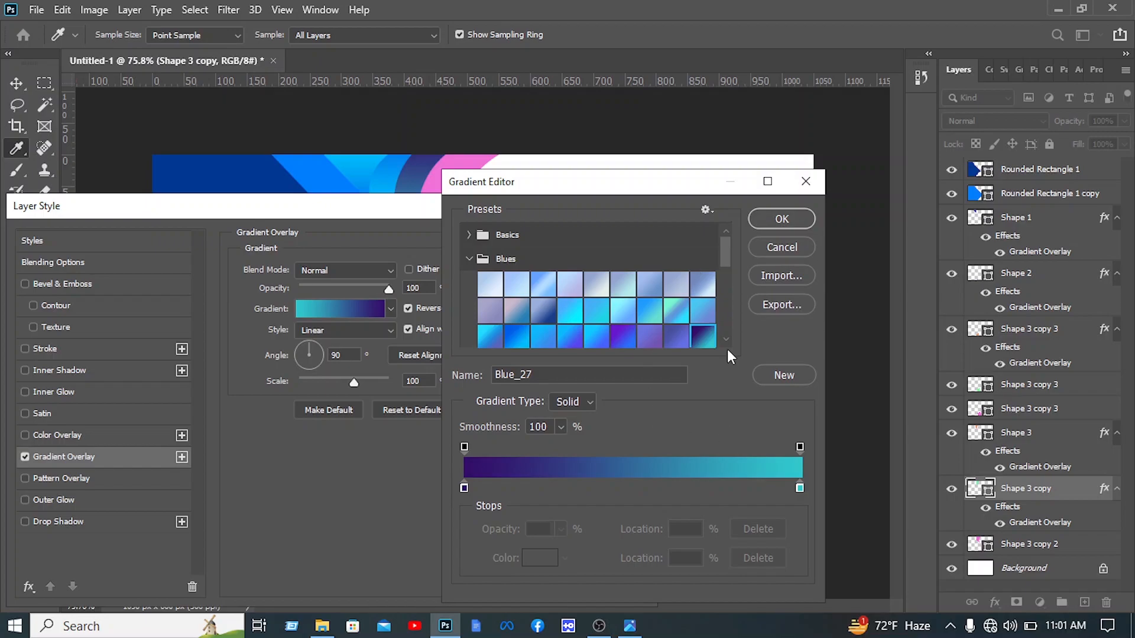
Recolour the gradient's teal stop with light blue sampled from Shape 1, set its location to 85%, and apply the layer style.
{"action": "left_click", "coordinate": [800, 488]}
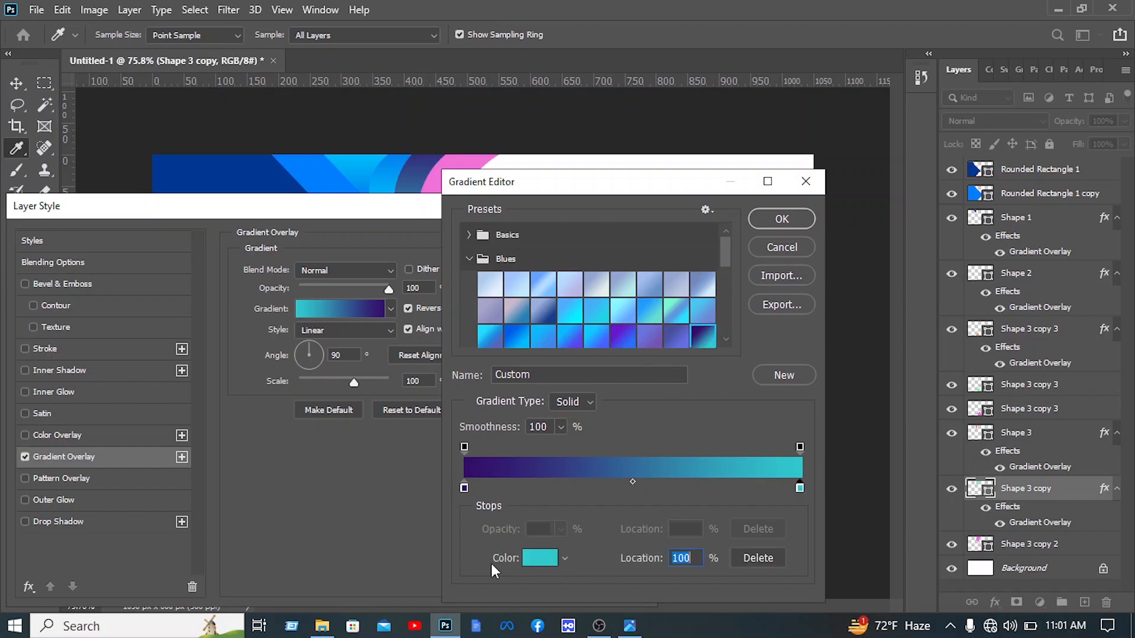
{"action": "left_click", "coordinate": [535, 558]}
{"action": "mouse_move", "coordinate": [358, 168]}
{"action": "left_mouse_down"}
{"action": "mouse_move", "coordinate": [362, 156]}
{"action": "mouse_move", "coordinate": [358, 170]}
{"action": "left_mouse_up"}
{"action": "left_click", "coordinate": [638, 325]}
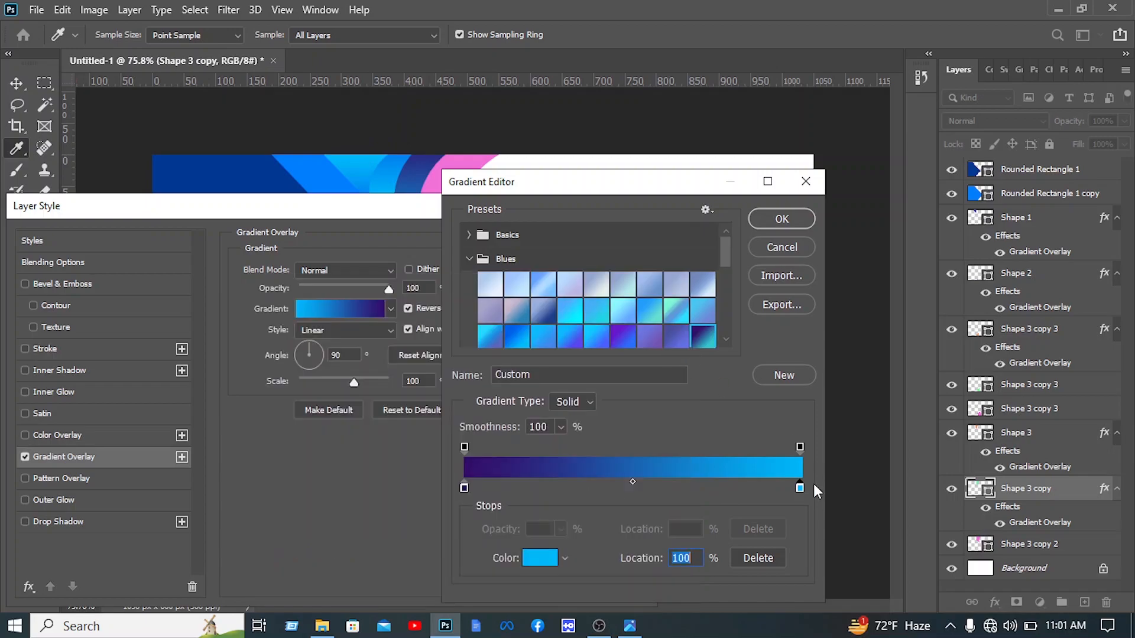
{"action": "left_click_drag", "start_coordinate": [803, 488], "coordinate": [750, 487]}
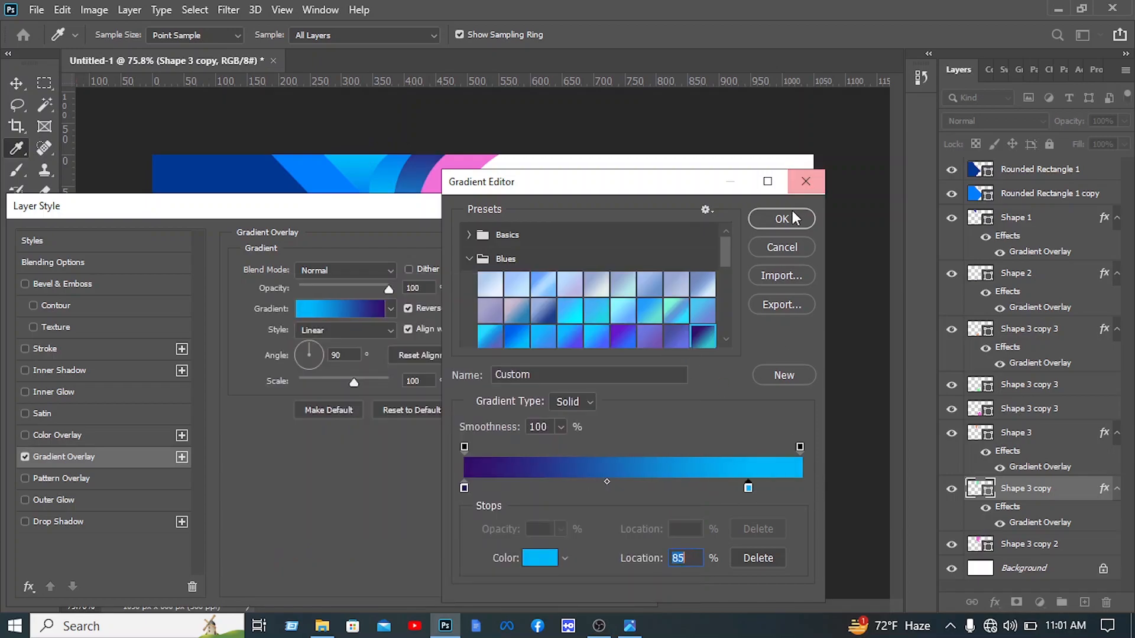
{"action": "left_click", "coordinate": [789, 217]}
{"action": "left_click_drag", "start_coordinate": [414, 207], "coordinate": [861, 204]}
{"action": "left_click", "coordinate": [1071, 243]}
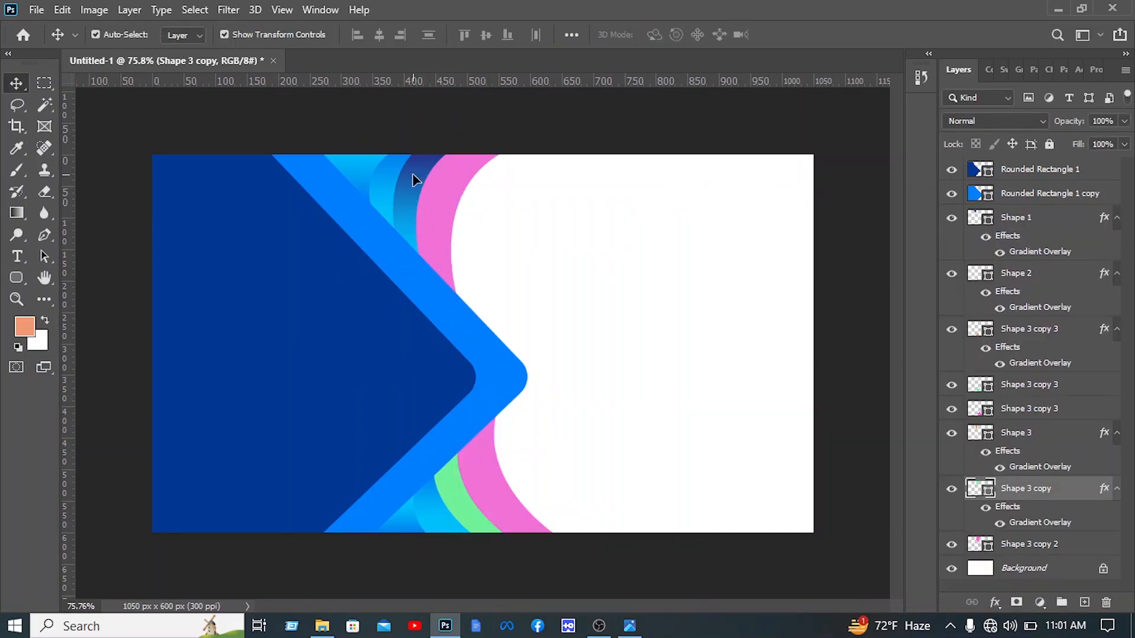
Copy Shape 3 copy's layer style and paste it onto the green lower curve.
{"action": "right_click", "coordinate": [1058, 492]}
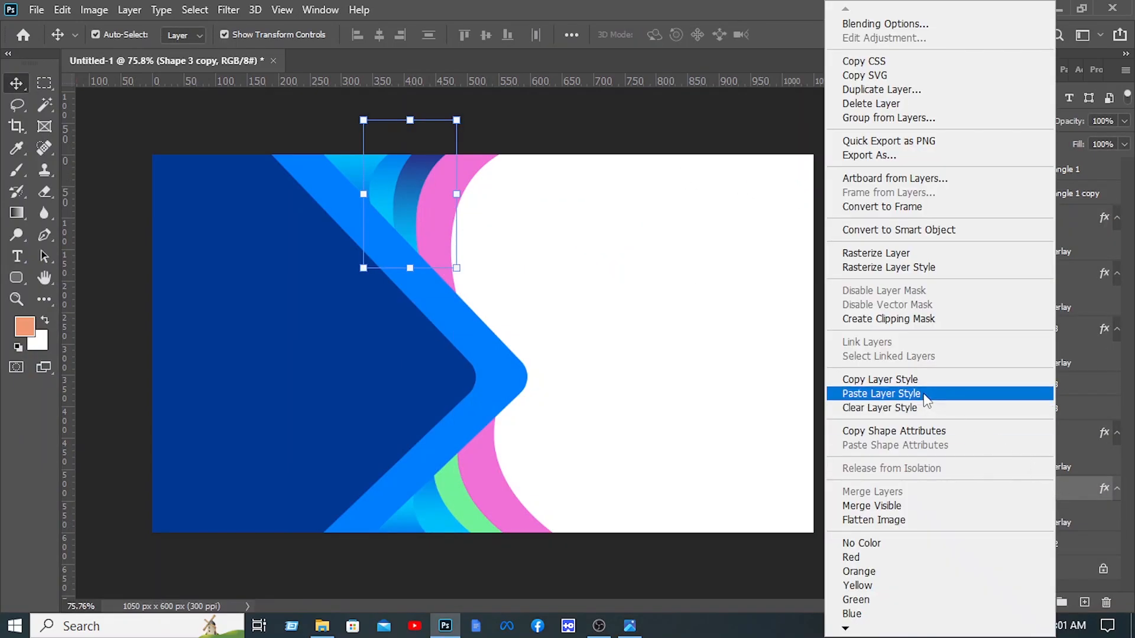
{"action": "left_click", "coordinate": [844, 380]}
{"action": "left_click", "coordinate": [552, 400]}
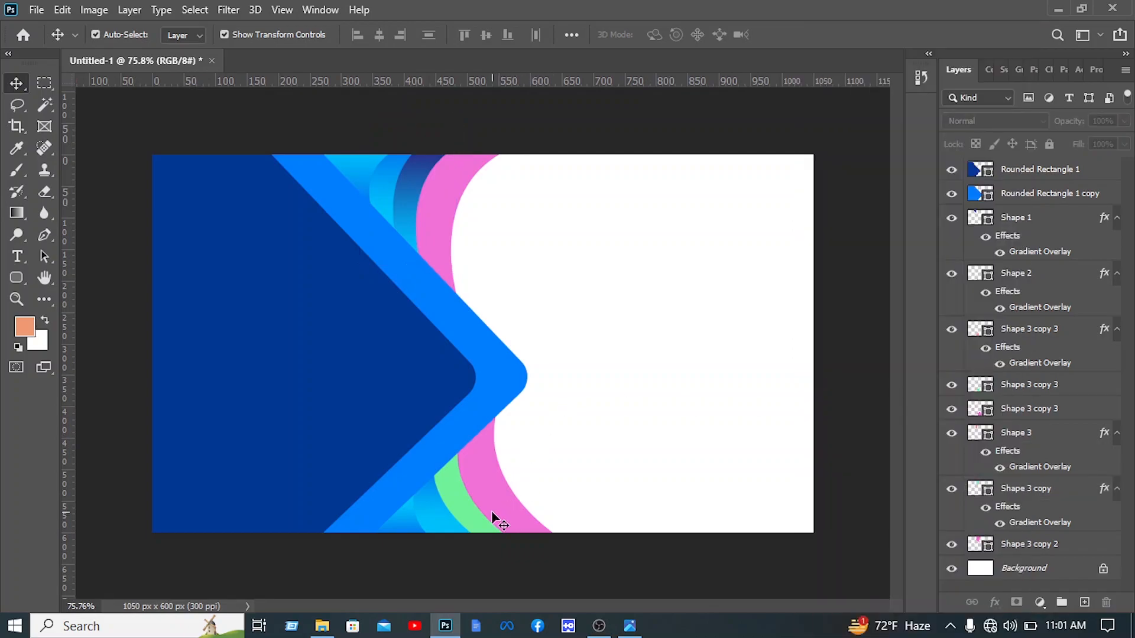
{"action": "left_click", "coordinate": [458, 509]}
{"action": "right_click", "coordinate": [1060, 385]}
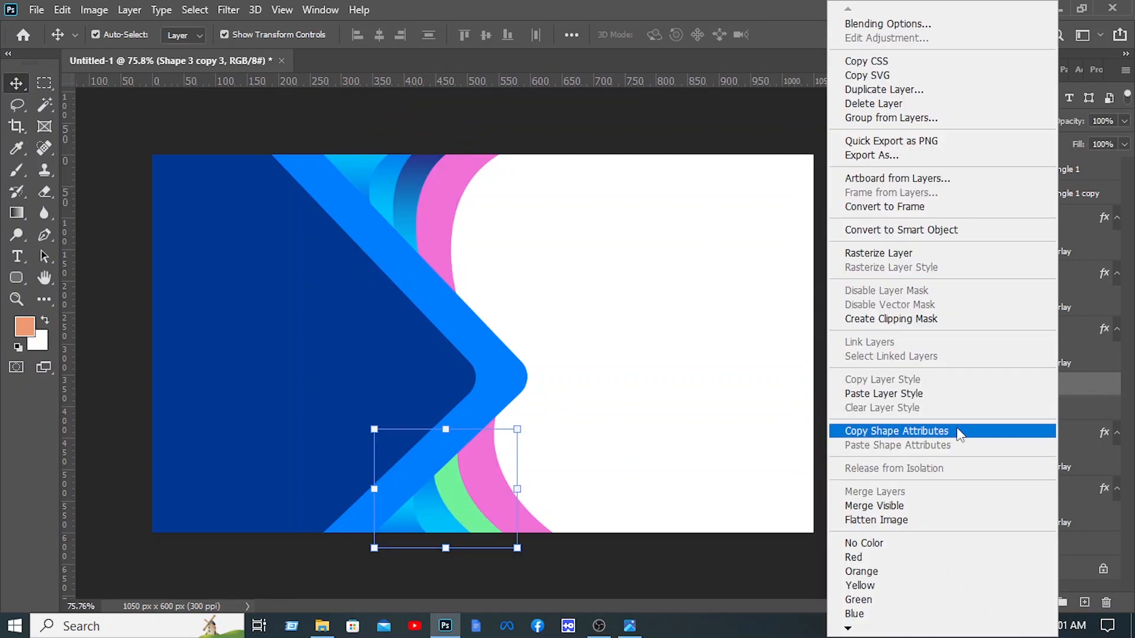
{"action": "left_click", "coordinate": [897, 393]}
{"action": "left_click", "coordinate": [711, 308]}
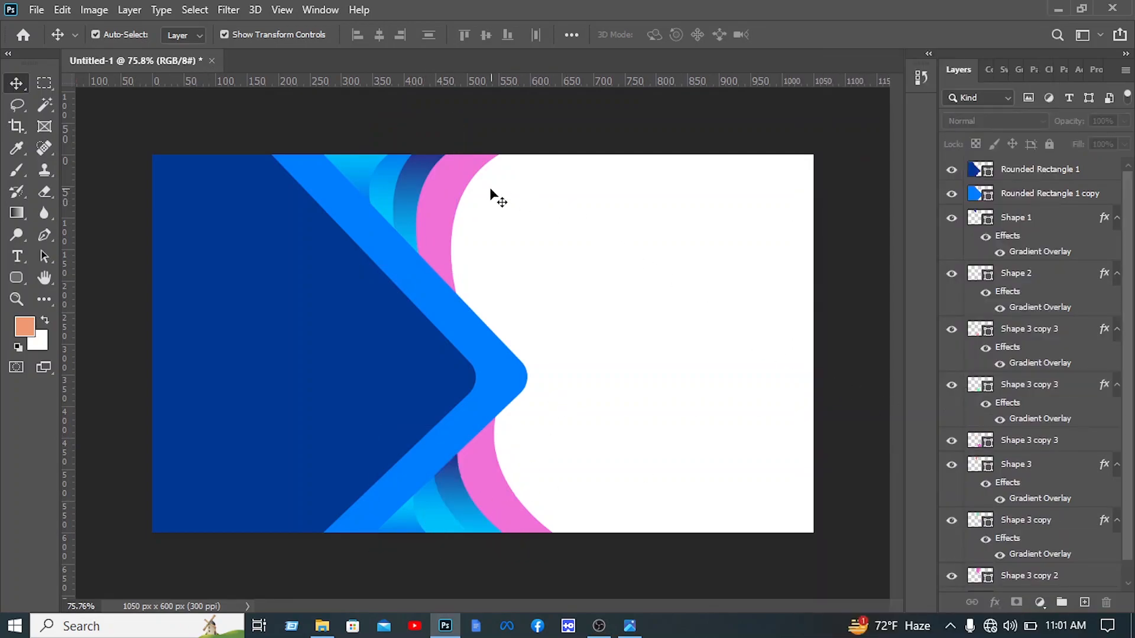
Add a purple-to-light-blue Gradient Overlay to Shape 3 copy 2, the pink upper curve, with Reverse turned off.
{"action": "left_click", "coordinate": [441, 185]}
{"action": "right_click", "coordinate": [1040, 578]}
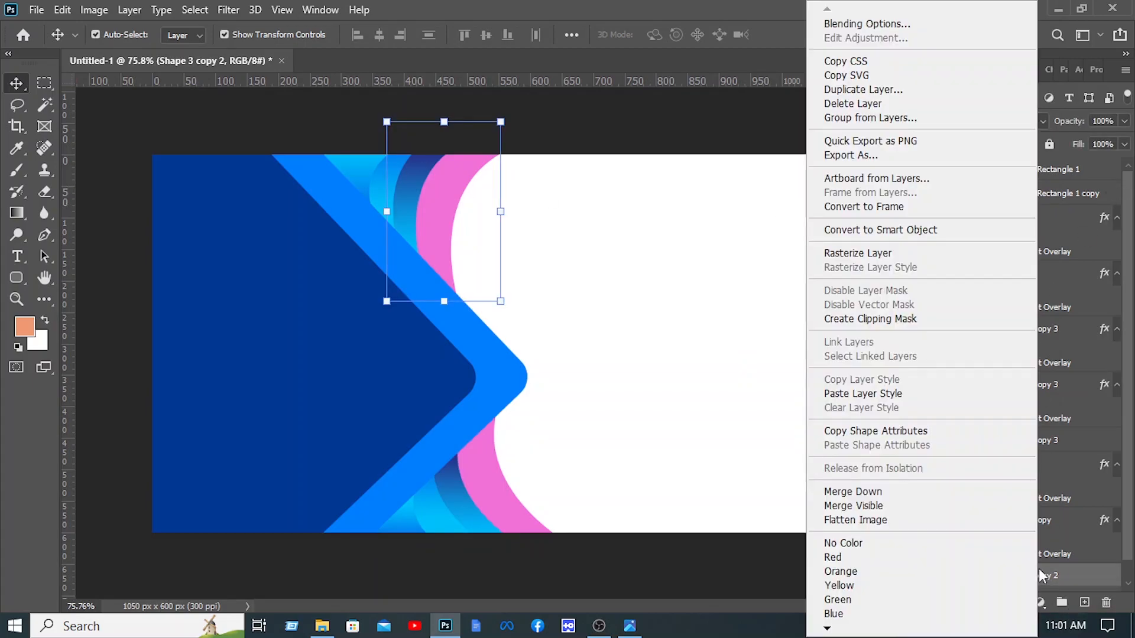
{"action": "left_click", "coordinate": [900, 25]}
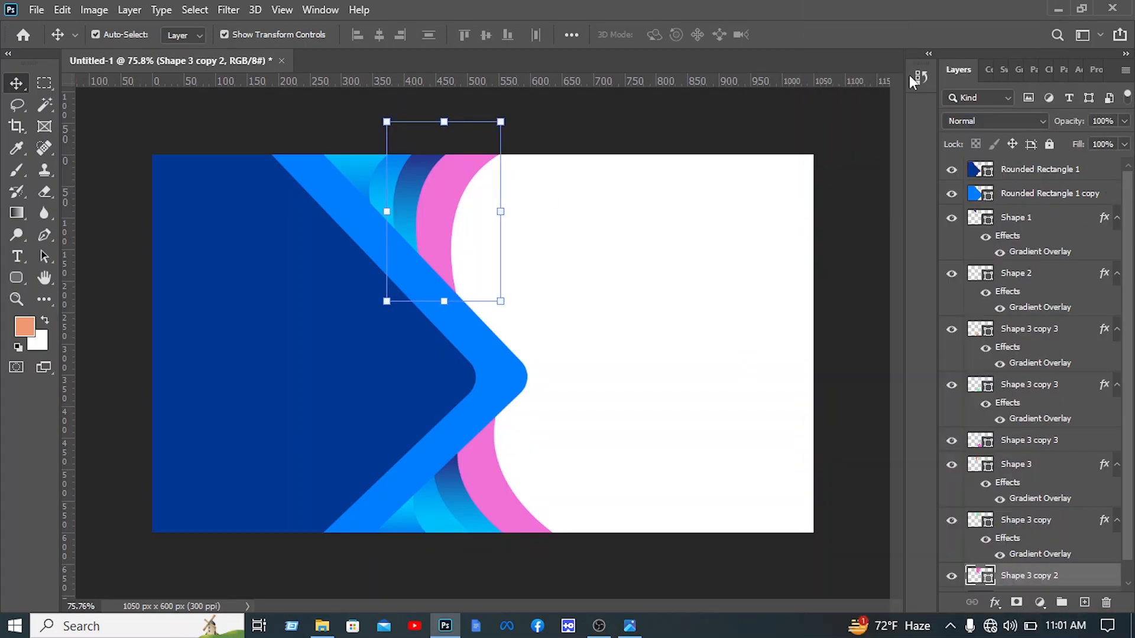
{"action": "left_click", "coordinate": [512, 454]}
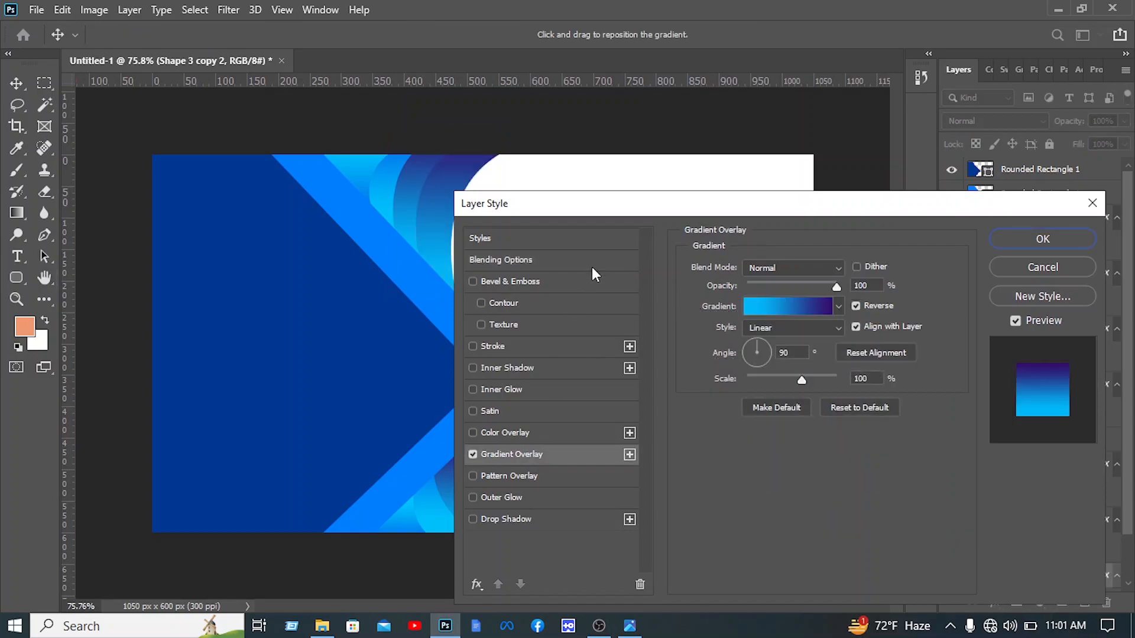
{"action": "left_click", "coordinate": [857, 306]}
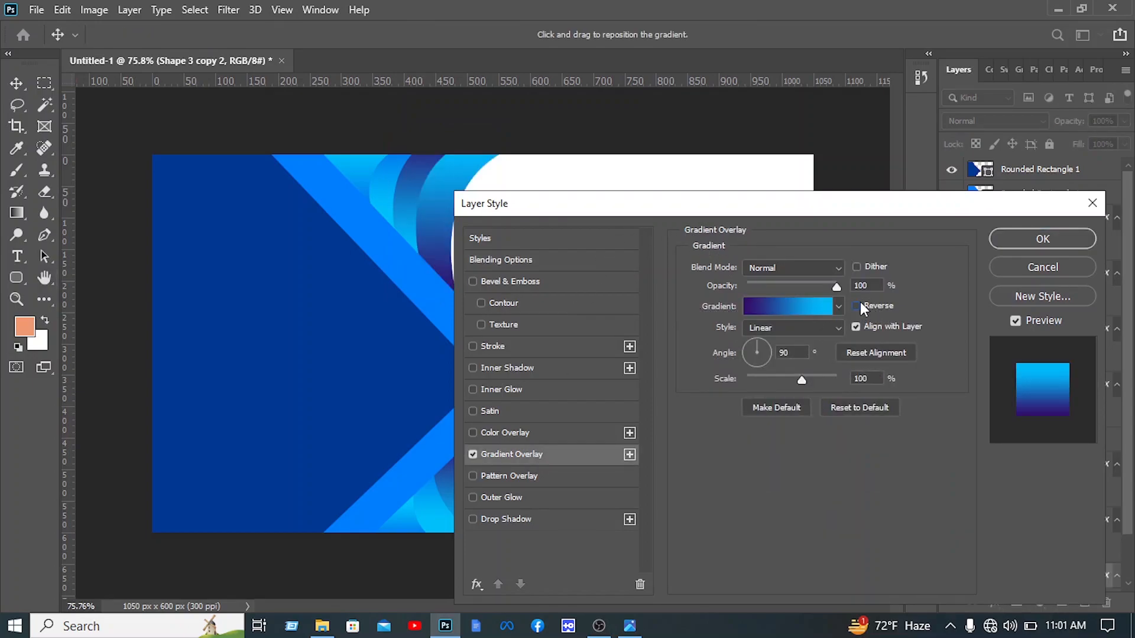
{"action": "left_click", "coordinate": [1047, 239]}
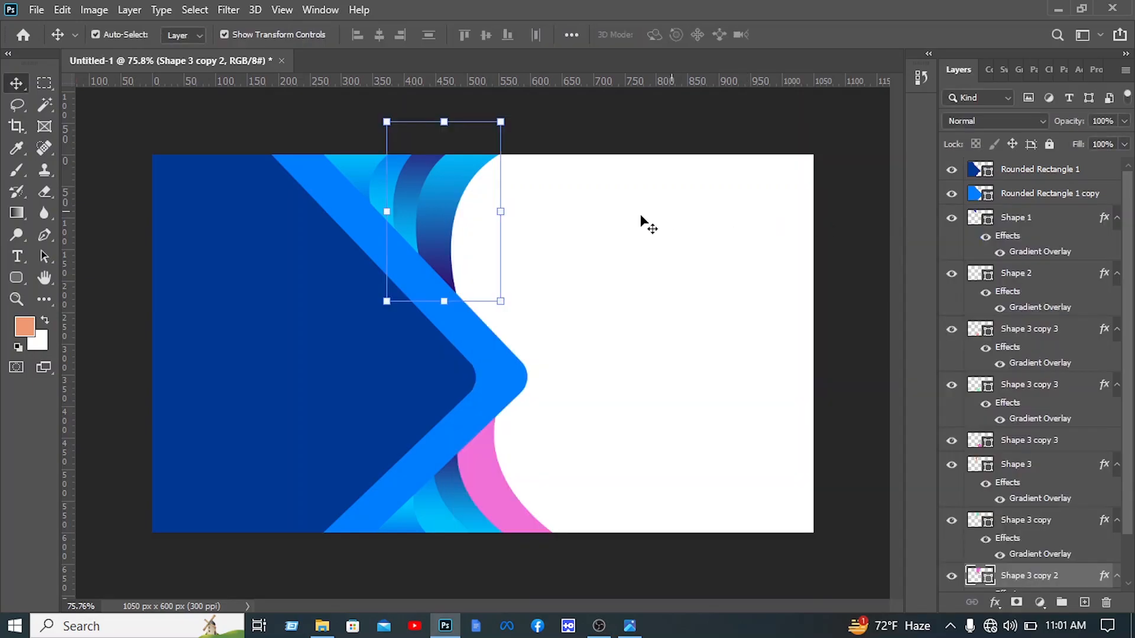
Copy Shape 3 copy 2's layer style and paste it onto the pink lower curve.
{"action": "right_click", "coordinate": [1039, 575]}
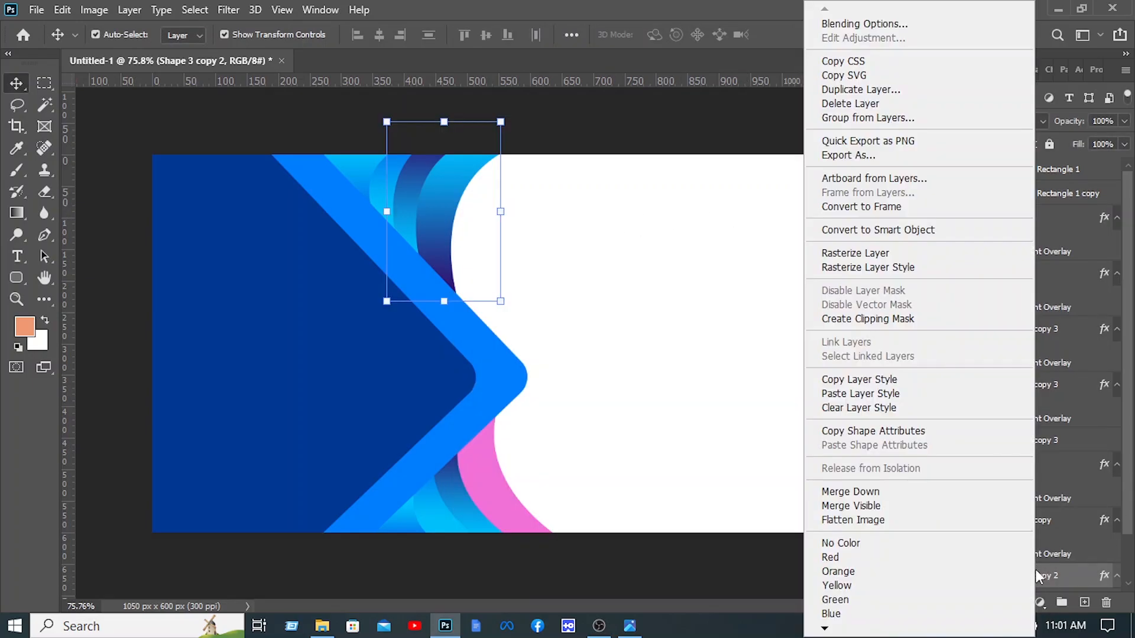
{"action": "left_click", "coordinate": [852, 379]}
{"action": "left_click", "coordinate": [501, 498]}
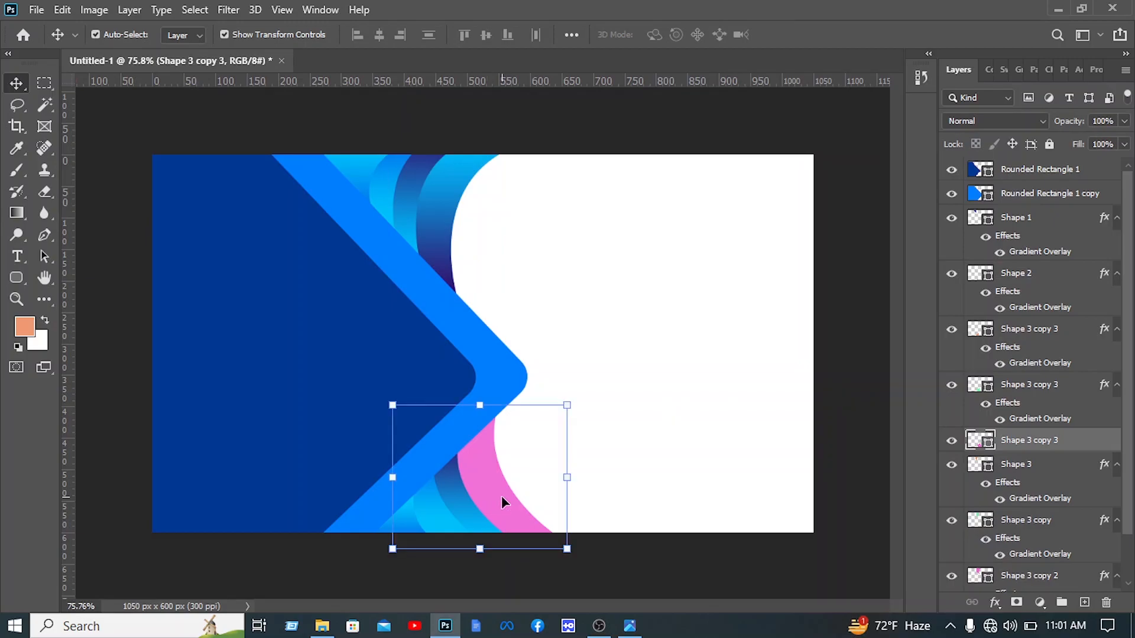
{"action": "right_click", "coordinate": [1035, 449]}
{"action": "left_click", "coordinate": [876, 395]}
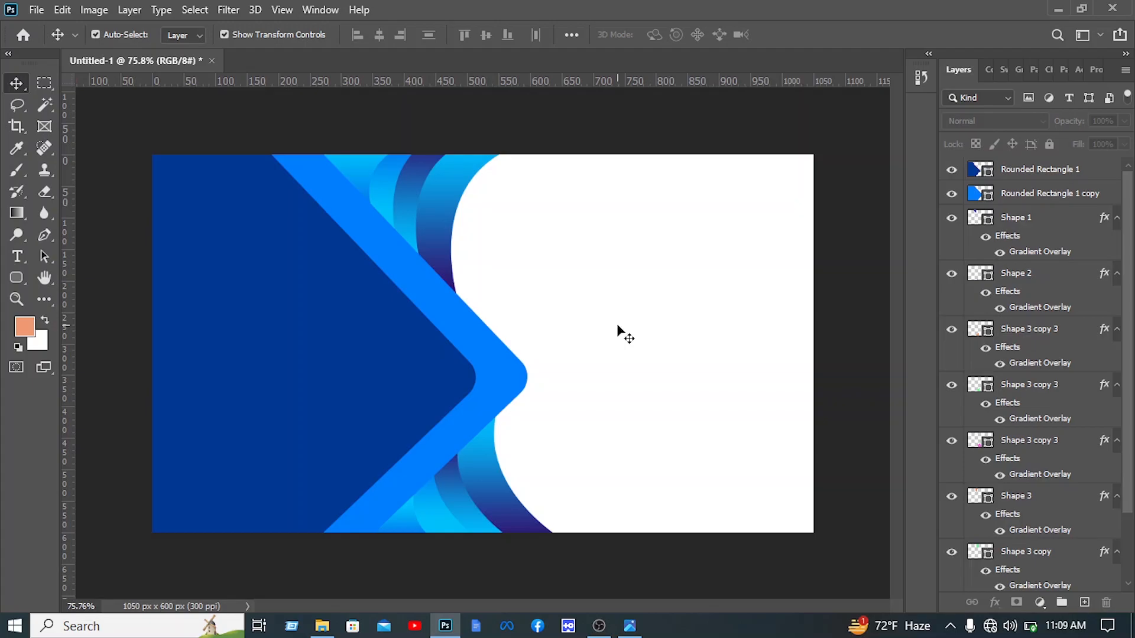
Paste the name, job title and contact details onto the card and move the name block to the upper white area.
{"action": "key", "text": "ctrl+v"}
{"action": "mouse_move", "coordinate": [634, 328]}
{"action": "left_mouse_down"}
{"action": "mouse_move", "coordinate": [656, 340]}
{"action": "mouse_move", "coordinate": [635, 350]}
{"action": "mouse_move", "coordinate": [655, 338]}
{"action": "mouse_move", "coordinate": [773, 360]}
{"action": "mouse_move", "coordinate": [747, 323]}
{"action": "mouse_move", "coordinate": [649, 339]}
{"action": "left_mouse_up"}
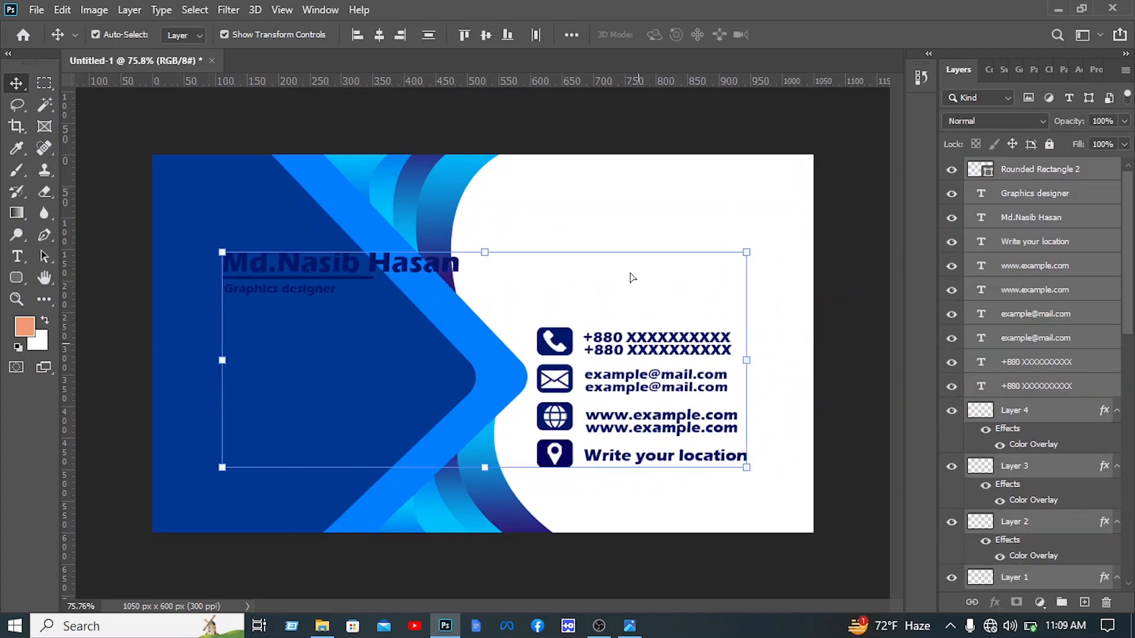
{"action": "left_click", "coordinate": [437, 96]}
{"action": "left_click_drag", "start_coordinate": [770, 492], "coordinate": [526, 322]}
{"action": "left_click_drag", "start_coordinate": [416, 297], "coordinate": [142, 198]}
{"action": "left_click_drag", "start_coordinate": [284, 257], "coordinate": [561, 196]}
{"action": "left_click", "coordinate": [602, 186]}
Shift the contact icons and text slightly to the right in the white area below the name block.
{"action": "key", "text": "ctrl+z"}
{"action": "left_click", "coordinate": [583, 105]}
{"action": "left_click_drag", "start_coordinate": [769, 494], "coordinate": [584, 344]}
{"action": "key", "text": "ctrl+z"}
{"action": "left_click_drag", "start_coordinate": [539, 591], "coordinate": [428, 504]}
{"action": "left_click_drag", "start_coordinate": [720, 497], "coordinate": [555, 342]}
{"action": "left_click_drag", "start_coordinate": [616, 350], "coordinate": [623, 350]}
{"action": "left_click_drag", "start_coordinate": [704, 261], "coordinate": [558, 203]}
{"action": "left_click", "coordinate": [664, 309]}
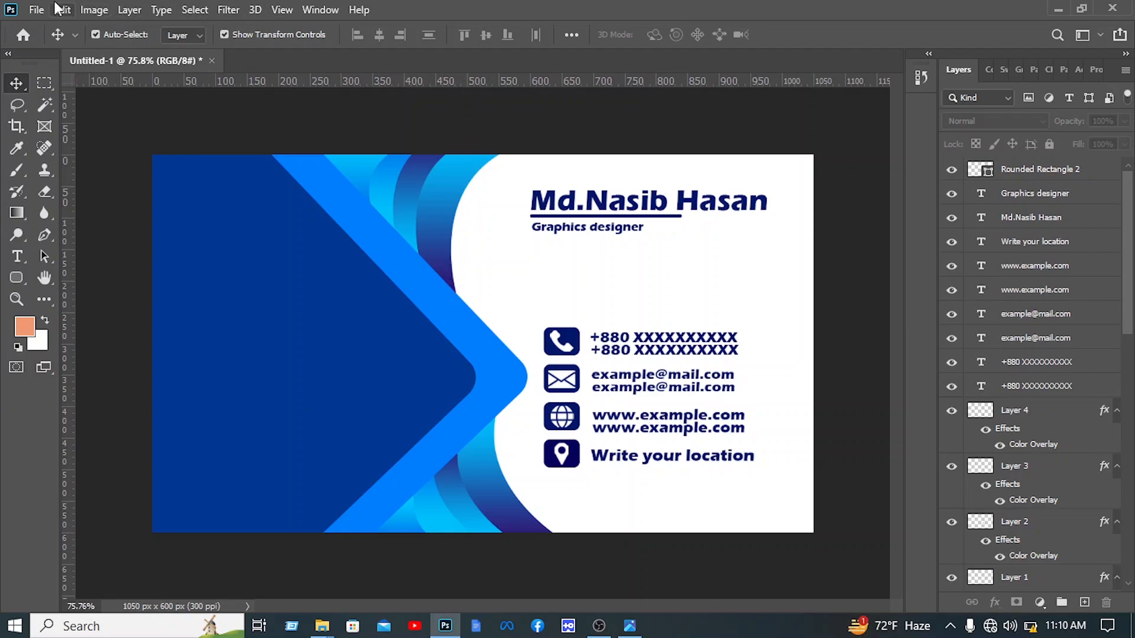
Open Nasib IT.png and place its round logo on the dark blue area of the card.
{"action": "left_click", "coordinate": [36, 10]}
{"action": "left_click", "coordinate": [57, 43]}
{"action": "left_click", "coordinate": [81, 263]}
{"action": "left_click", "coordinate": [63, 285]}
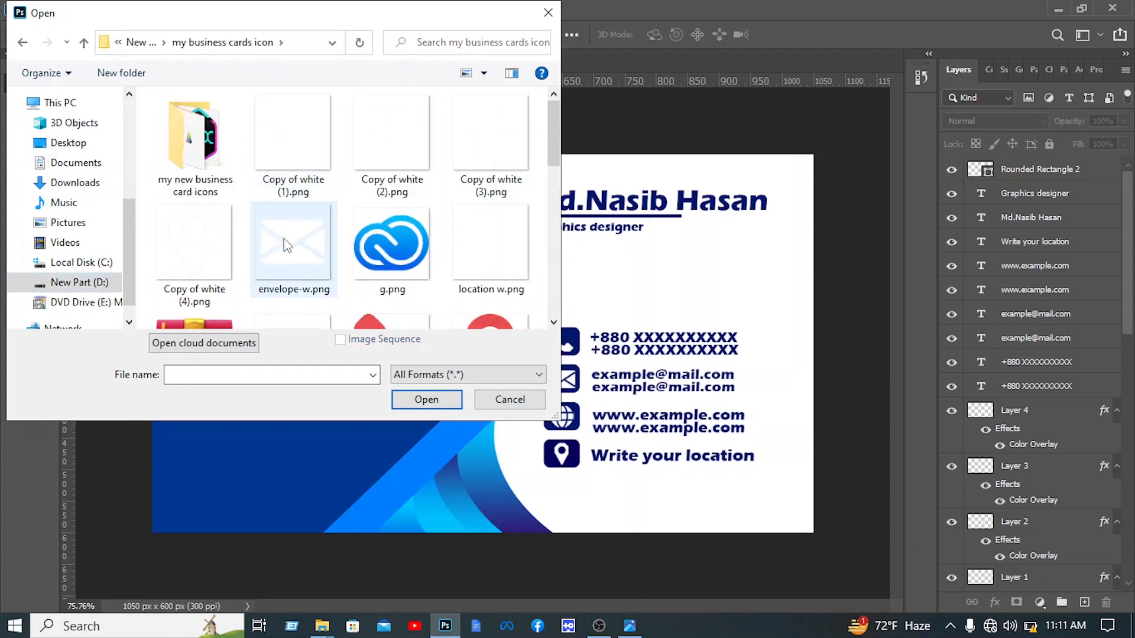
{"action": "left_click", "coordinate": [427, 399]}
{"action": "left_click_drag", "start_coordinate": [186, 61], "coordinate": [272, 175]}
{"action": "left_click_drag", "start_coordinate": [609, 328], "coordinate": [248, 311]}
{"action": "left_click_drag", "start_coordinate": [237, 279], "coordinate": [314, 316]}
{"action": "left_click_drag", "start_coordinate": [278, 340], "coordinate": [271, 394]}
{"action": "left_click", "coordinate": [823, 35]}
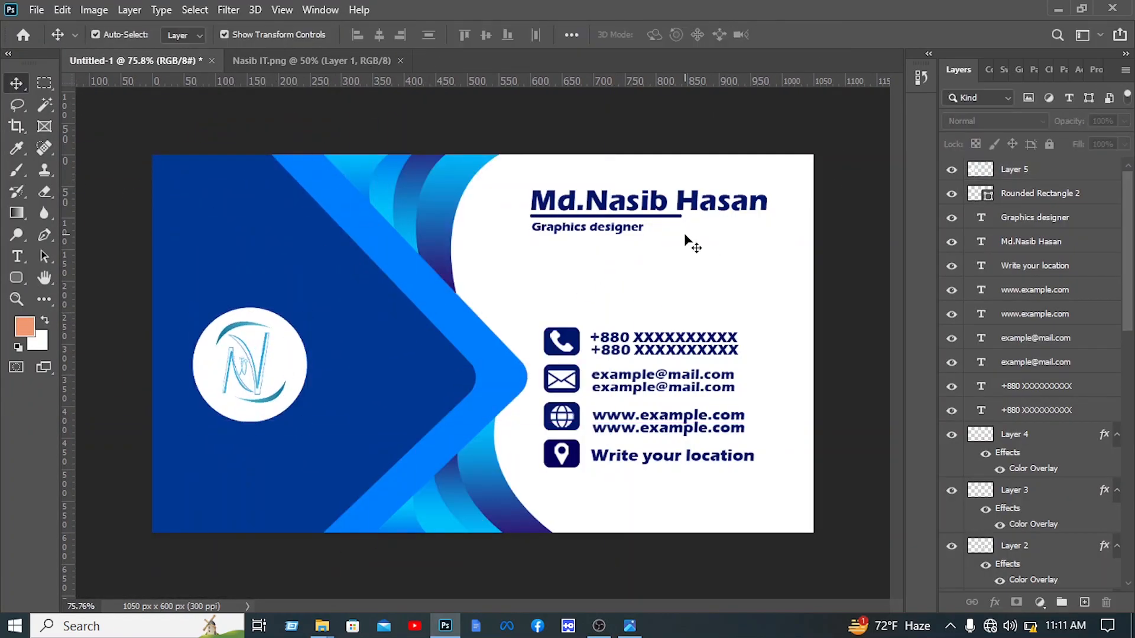
Duplicate the name block below the logo and replace the copied name with "Nasib IT".
{"action": "left_click_drag", "start_coordinate": [683, 234], "coordinate": [365, 447]}
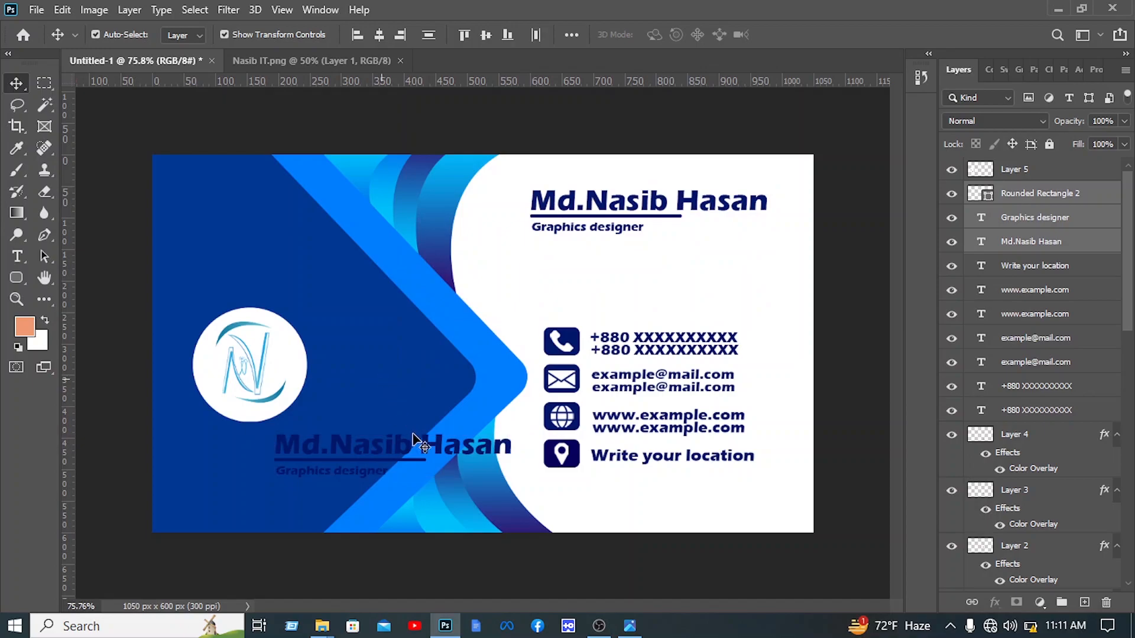
{"action": "double_click", "coordinate": [424, 452]}
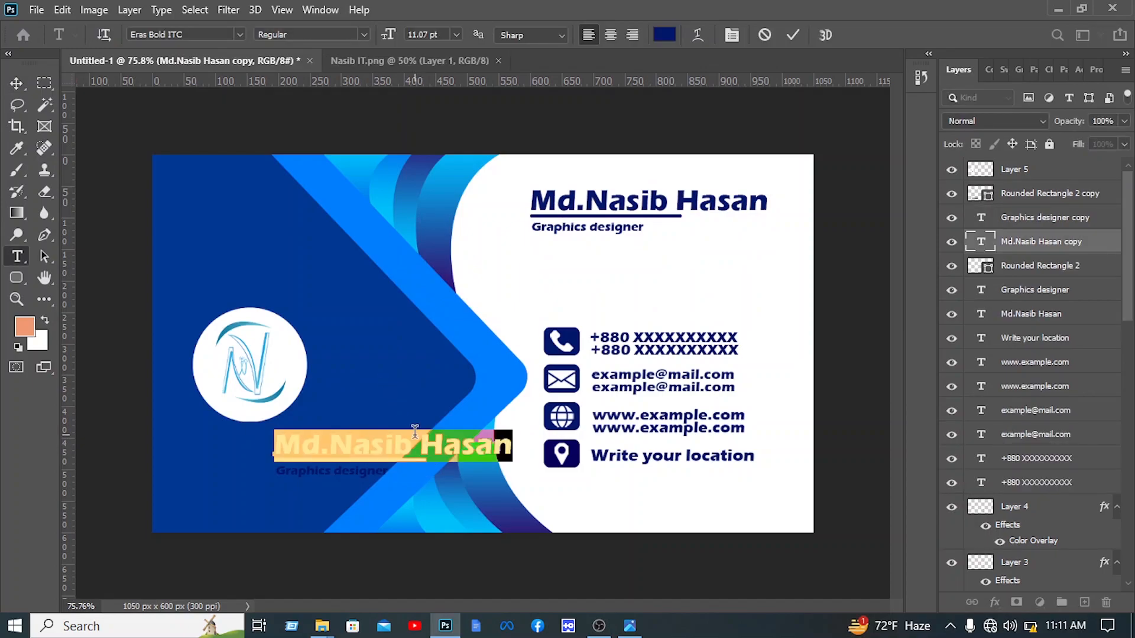
{"action": "type", "text": "Nasib It"}
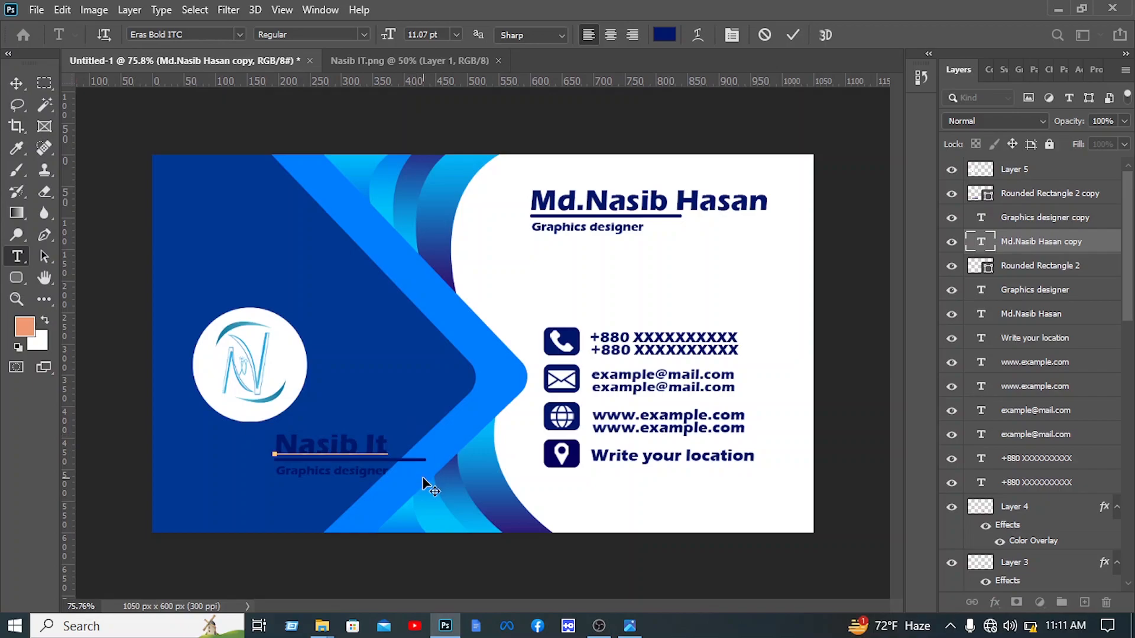
{"action": "key", "text": "BackSpace"}
{"action": "type", "text": "T"}
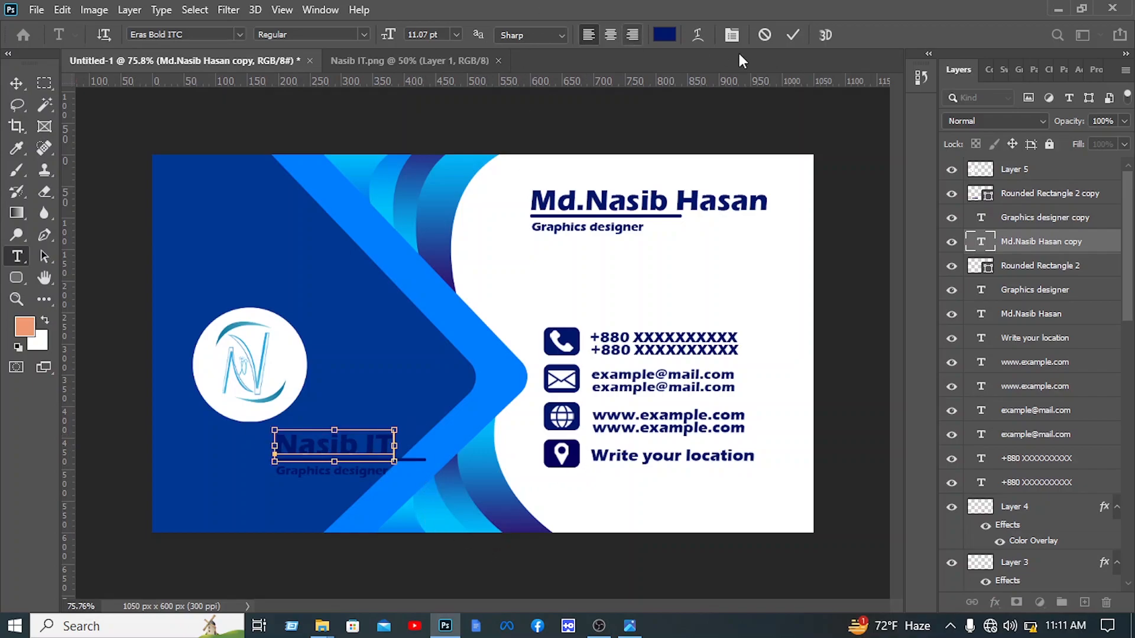
Recolour the "Nasib IT" text white (ffffff).
{"action": "key", "text": "ctrl+a"}
{"action": "left_click", "coordinate": [664, 35]}
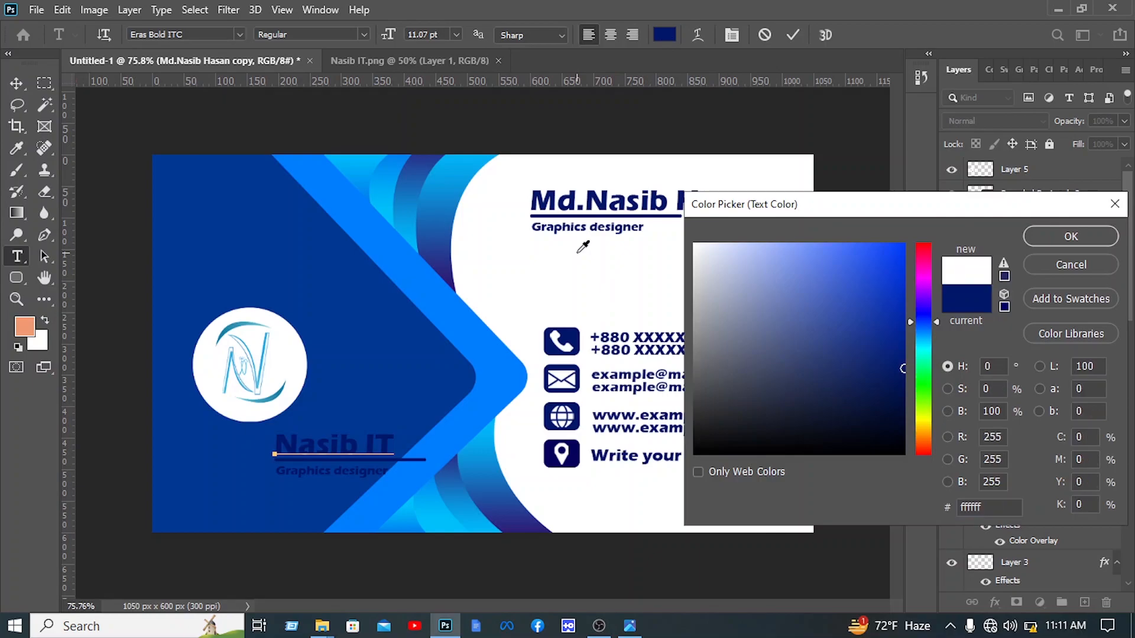
{"action": "left_click", "coordinate": [695, 245]}
{"action": "left_click", "coordinate": [1042, 236]}
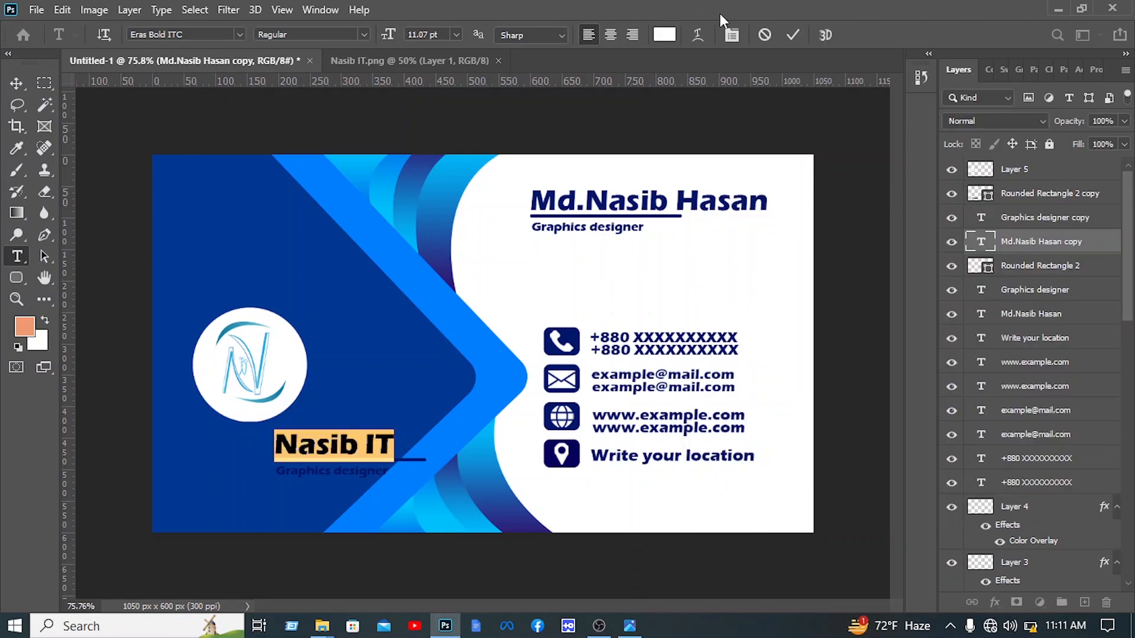
{"action": "left_click", "coordinate": [794, 35]}
{"action": "key", "text": "v"}
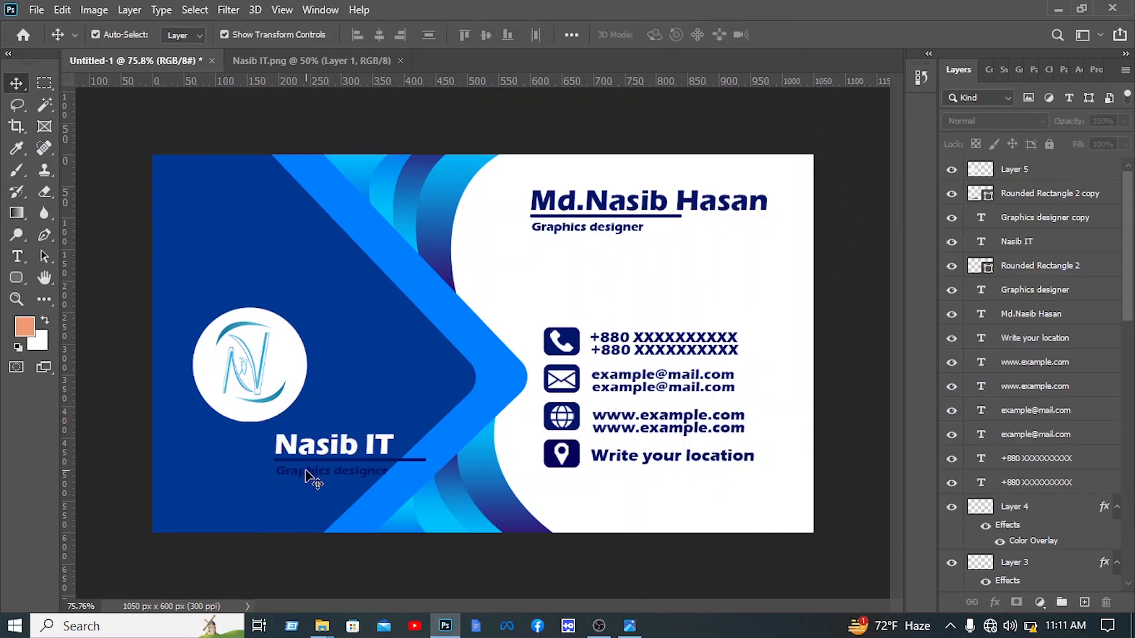
Replace the copied job title with "An IT based company" and recolour it white.
{"action": "left_click", "coordinate": [306, 475]}
{"action": "double_click", "coordinate": [306, 474]}
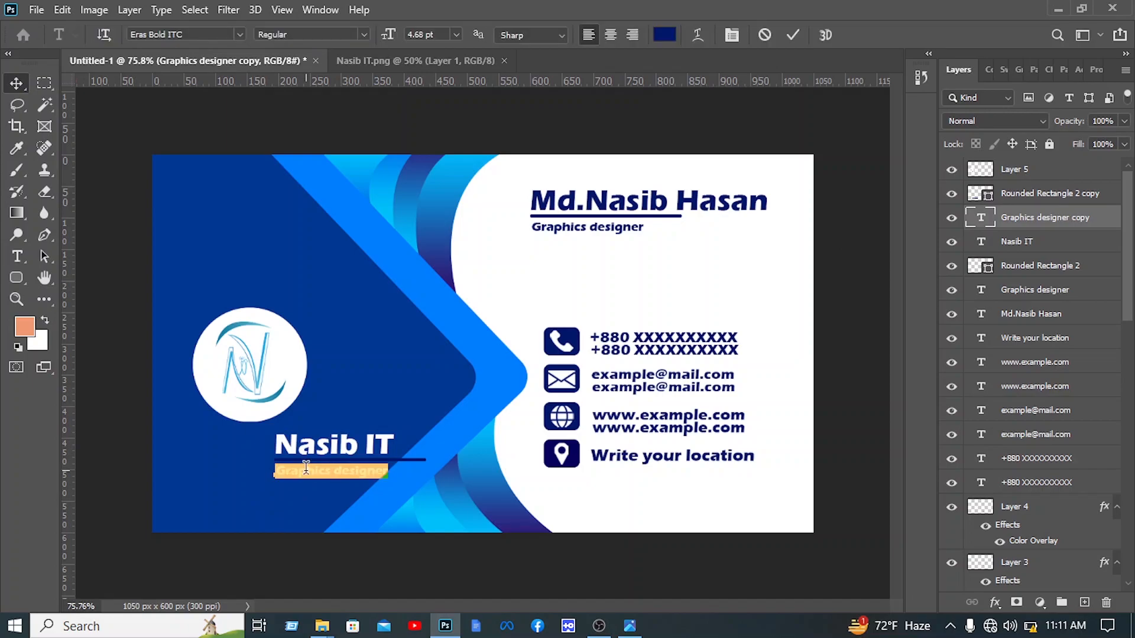
{"action": "type", "text": "An IT based company"}
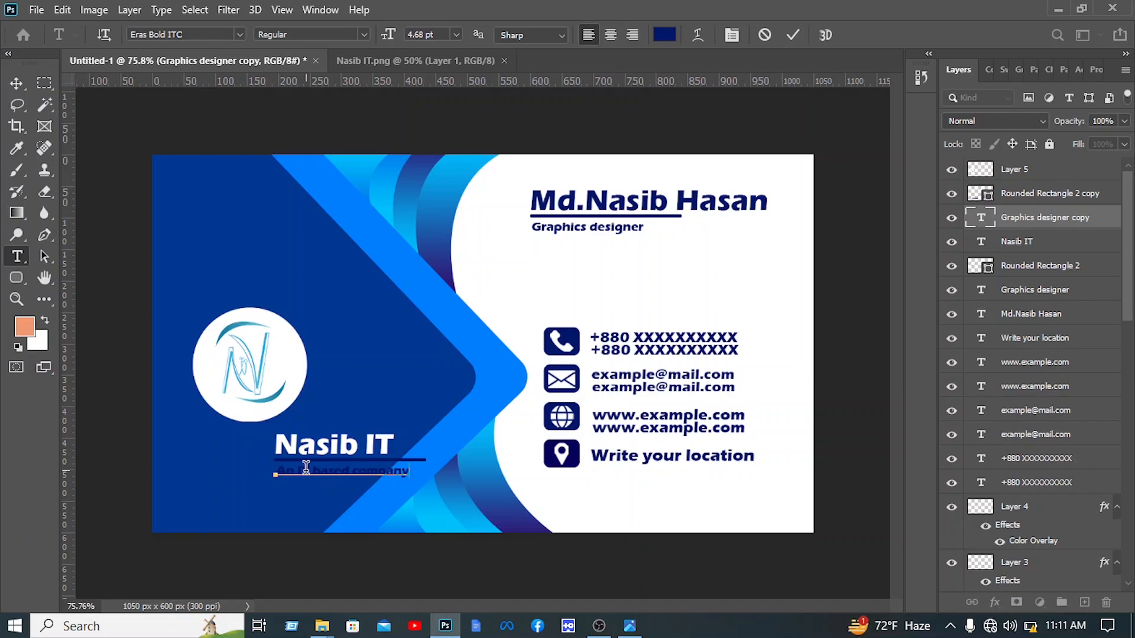
{"action": "key", "text": "ctrl"}
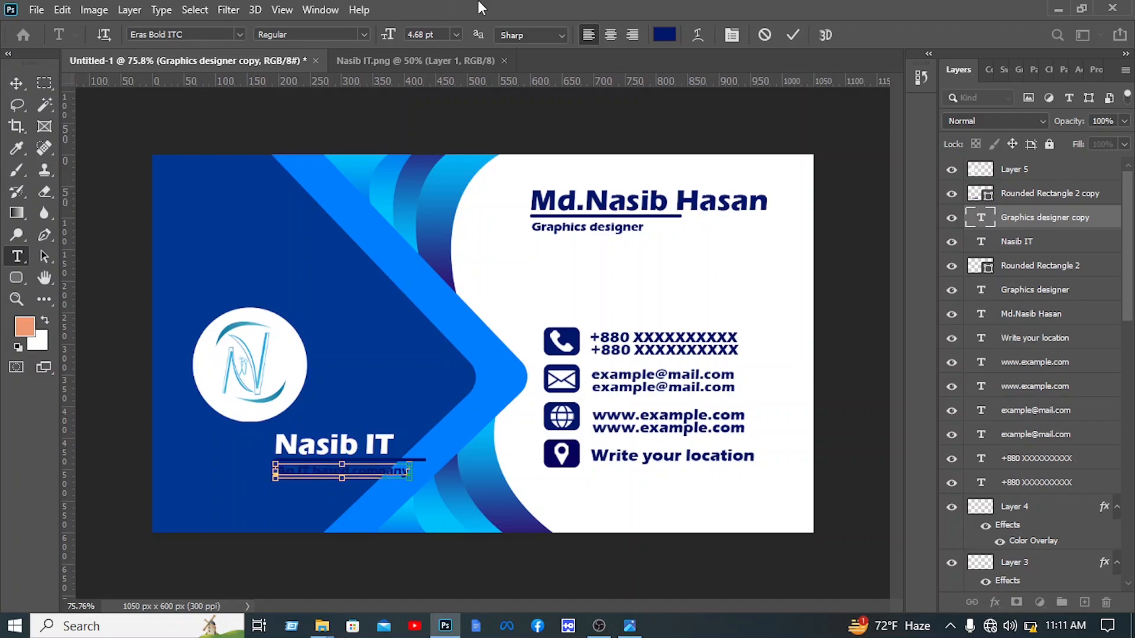
{"action": "left_click", "coordinate": [664, 35]}
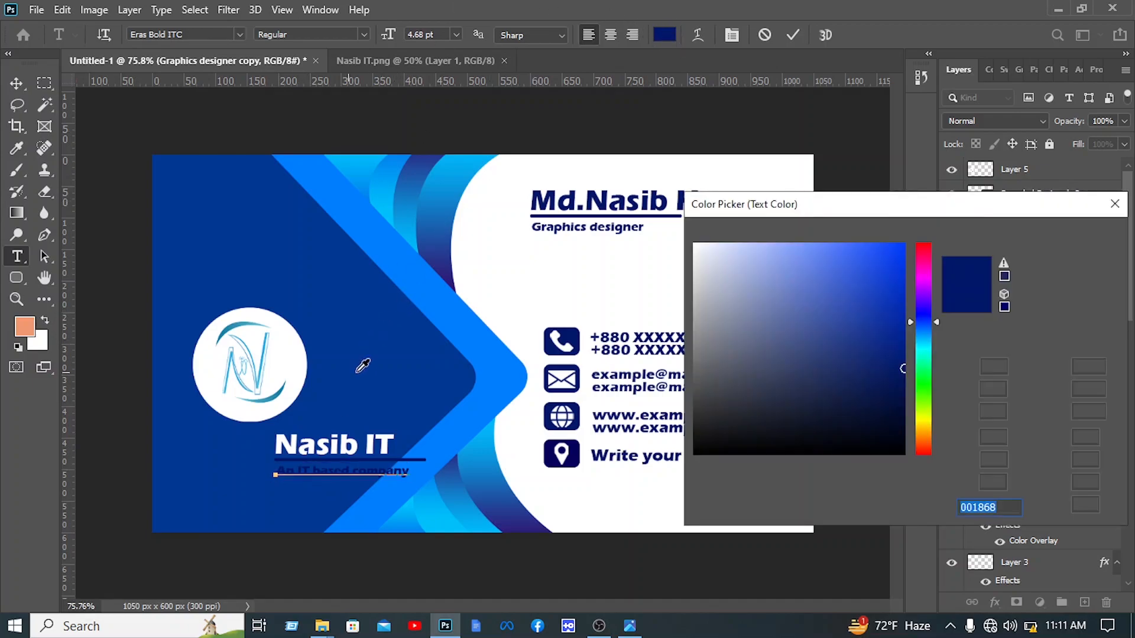
{"action": "left_click", "coordinate": [582, 283]}
{"action": "left_click", "coordinate": [1088, 232]}
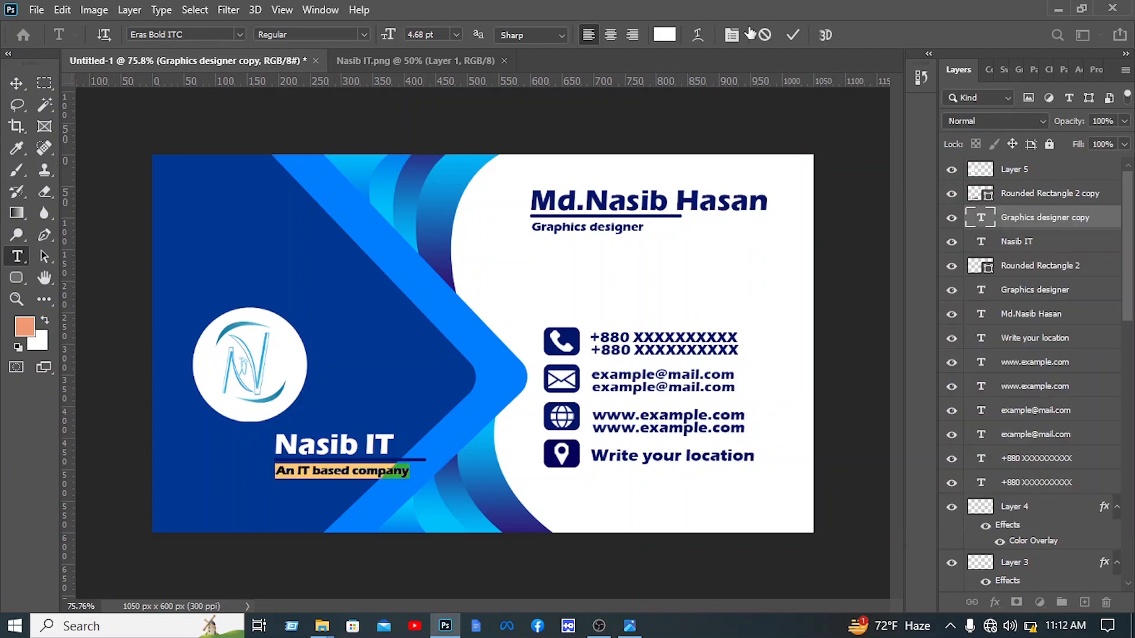
{"action": "left_click", "coordinate": [795, 39]}
{"action": "key", "text": "v"}
Recolour the underline between the company name and tagline, Rounded Rectangle 2 copy, white.
{"action": "left_click", "coordinate": [424, 459]}
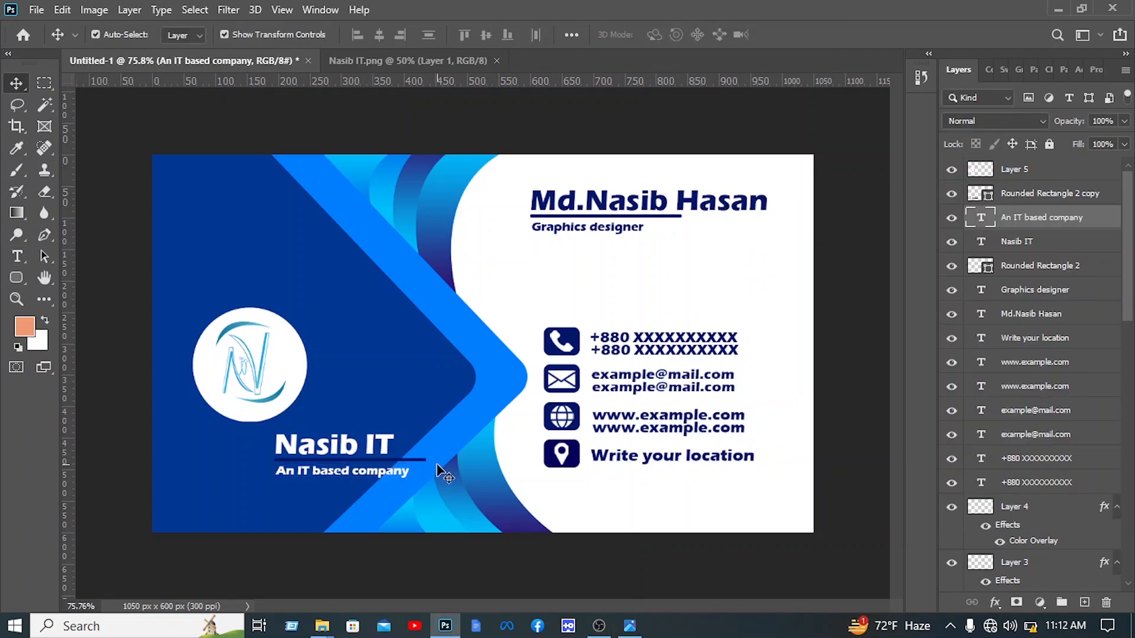
{"action": "double_click", "coordinate": [982, 193]}
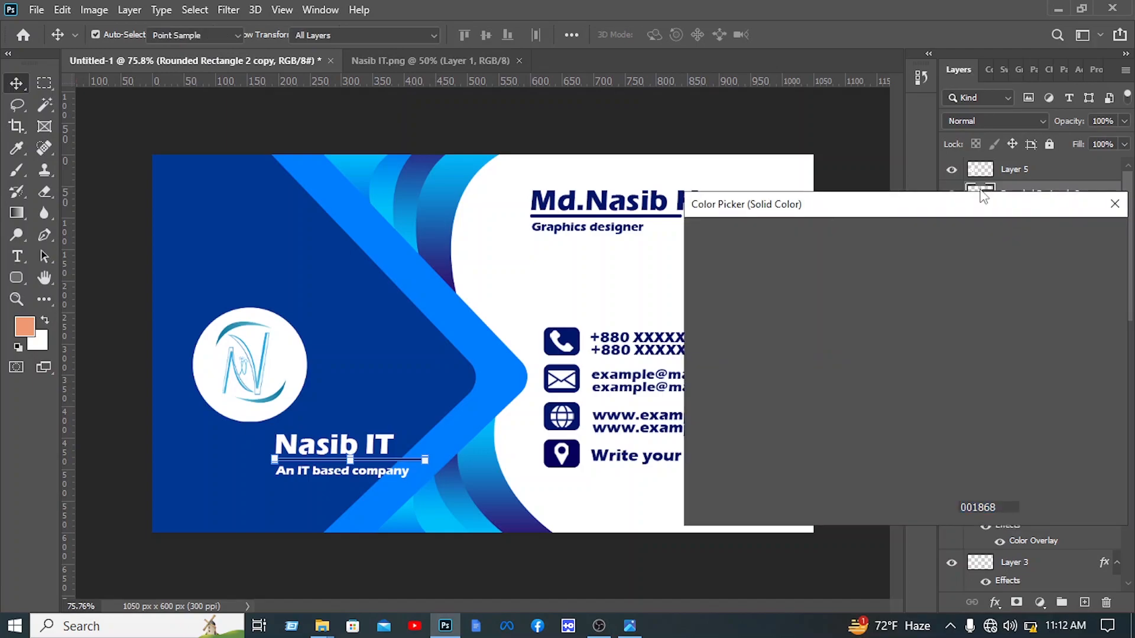
{"action": "left_click", "coordinate": [591, 301]}
{"action": "left_click", "coordinate": [1083, 230]}
Position the company name, underline and tagline beside the logo on the dark blue area, and close the logo file.
{"action": "left_click_drag", "start_coordinate": [440, 500], "coordinate": [374, 363]}
{"action": "mouse_move", "coordinate": [475, 350]}
{"action": "left_mouse_down"}
{"action": "mouse_move", "coordinate": [416, 355]}
{"action": "mouse_move", "coordinate": [458, 351]}
{"action": "left_mouse_up"}
{"action": "left_click_drag", "start_coordinate": [378, 366], "coordinate": [369, 357]}
{"action": "left_click", "coordinate": [825, 35]}
{"action": "left_click_drag", "start_coordinate": [388, 418], "coordinate": [290, 358]}
{"action": "left_click_drag", "start_coordinate": [360, 356], "coordinate": [347, 356]}
{"action": "left_click", "coordinate": [413, 116]}
{"action": "left_click", "coordinate": [400, 61]}
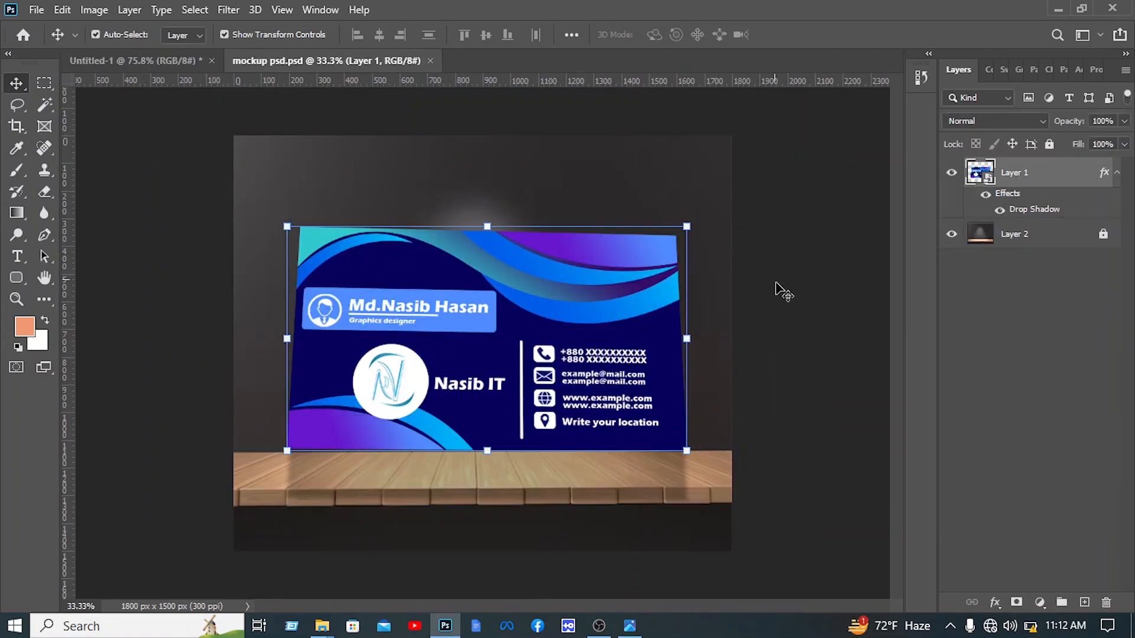
Open the Layer 1 smart object of mockup psd.psd and delete all of its old card artwork.
{"action": "left_click", "coordinate": [779, 289]}
{"action": "scroll", "coordinate": [779, 290], "scroll_direction": "up", "scroll_amount": 1}
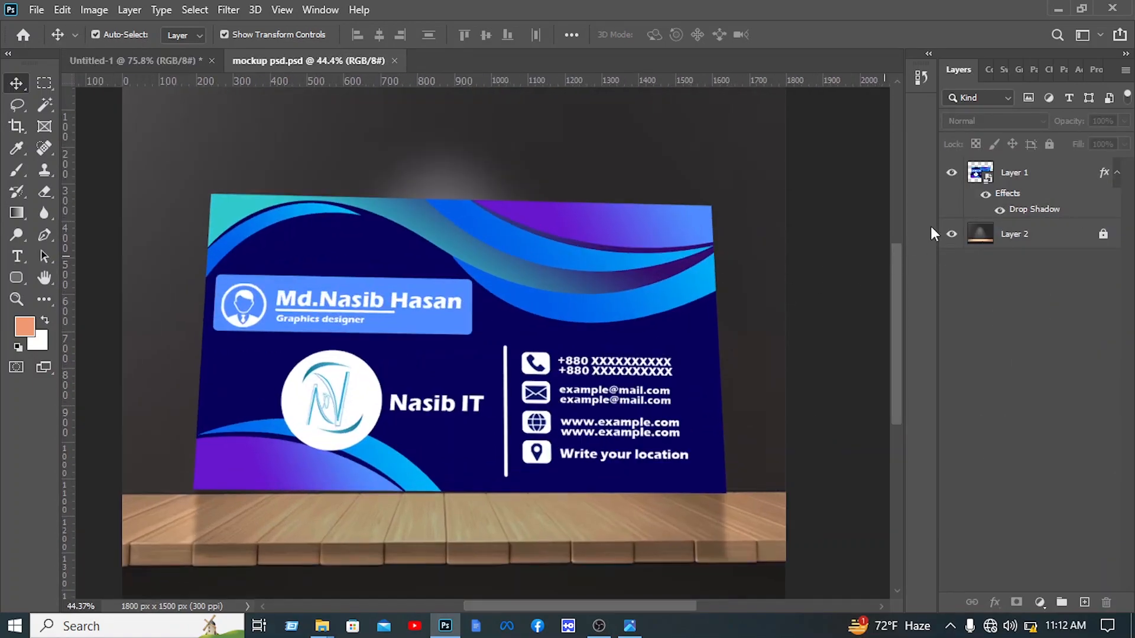
{"action": "double_click", "coordinate": [986, 176]}
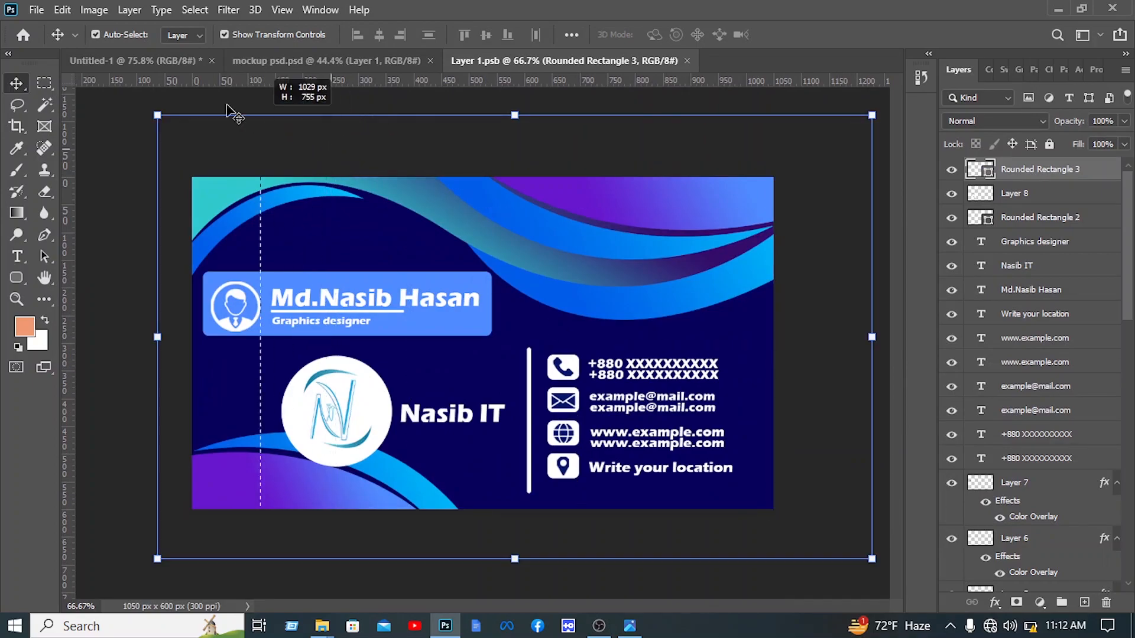
{"action": "key", "text": "ctrl+alt+a"}
{"action": "key", "text": "Delete"}
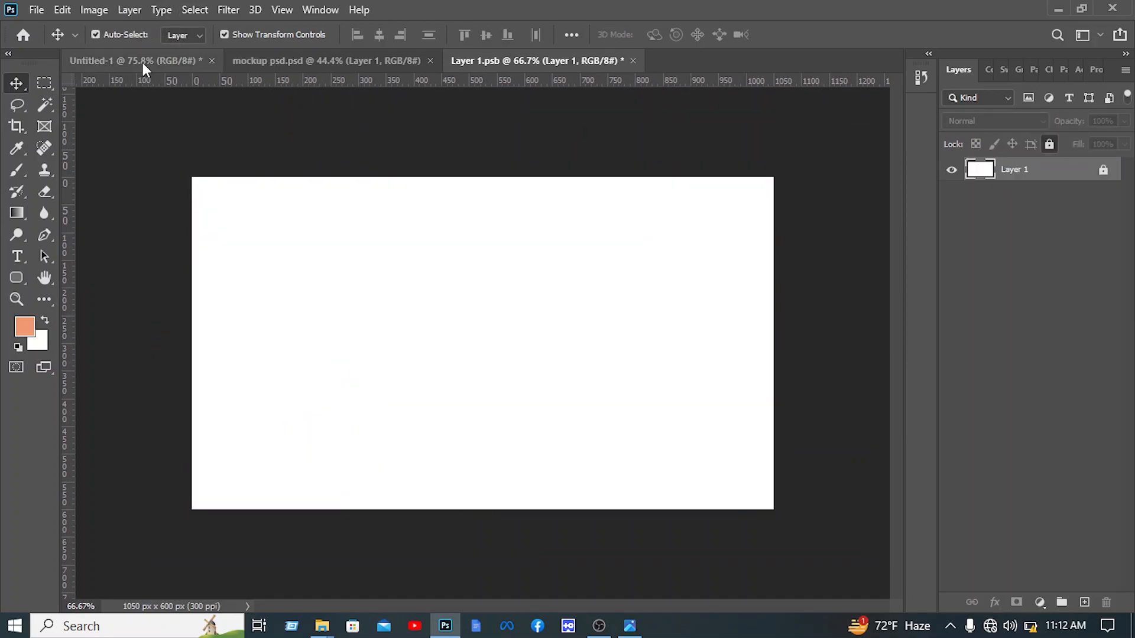
Unlock the locked rounded-rectangle bands, curved shapes and remaining lower layers in the Untitled-1 card document.
{"action": "left_click", "coordinate": [143, 62]}
{"action": "scroll", "coordinate": [1064, 313], "scroll_direction": "down", "scroll_amount": 10}
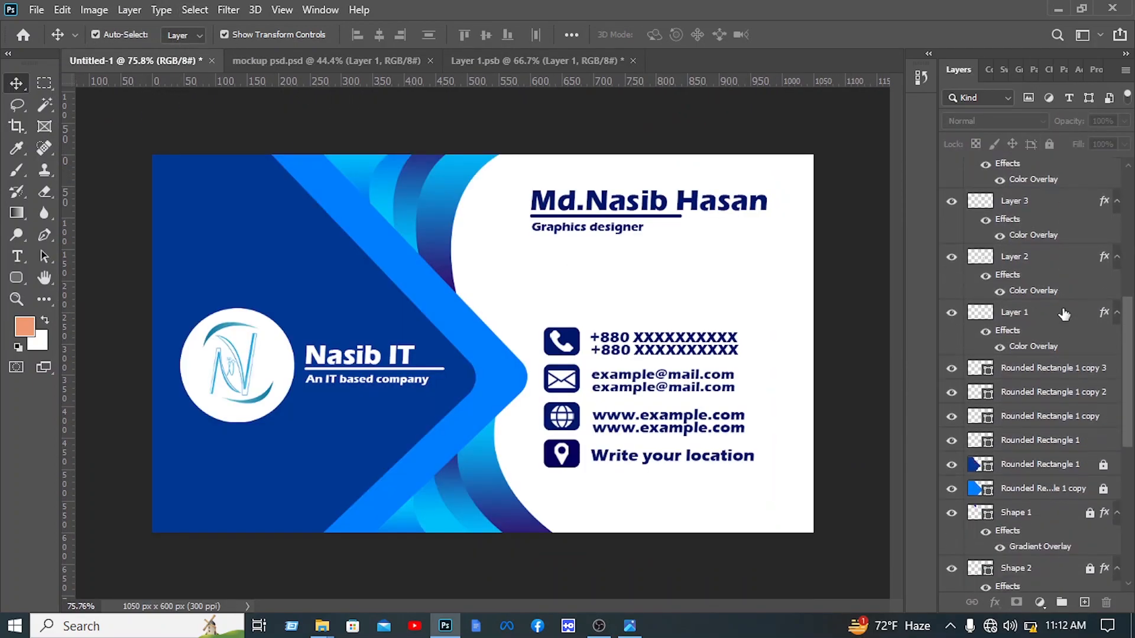
{"action": "scroll", "coordinate": [1084, 349], "scroll_direction": "down", "scroll_amount": 5}
{"action": "left_click", "coordinate": [1103, 295]}
{"action": "left_click", "coordinate": [1103, 320]}
{"action": "left_click", "coordinate": [1089, 344]}
{"action": "left_click", "coordinate": [1090, 400]}
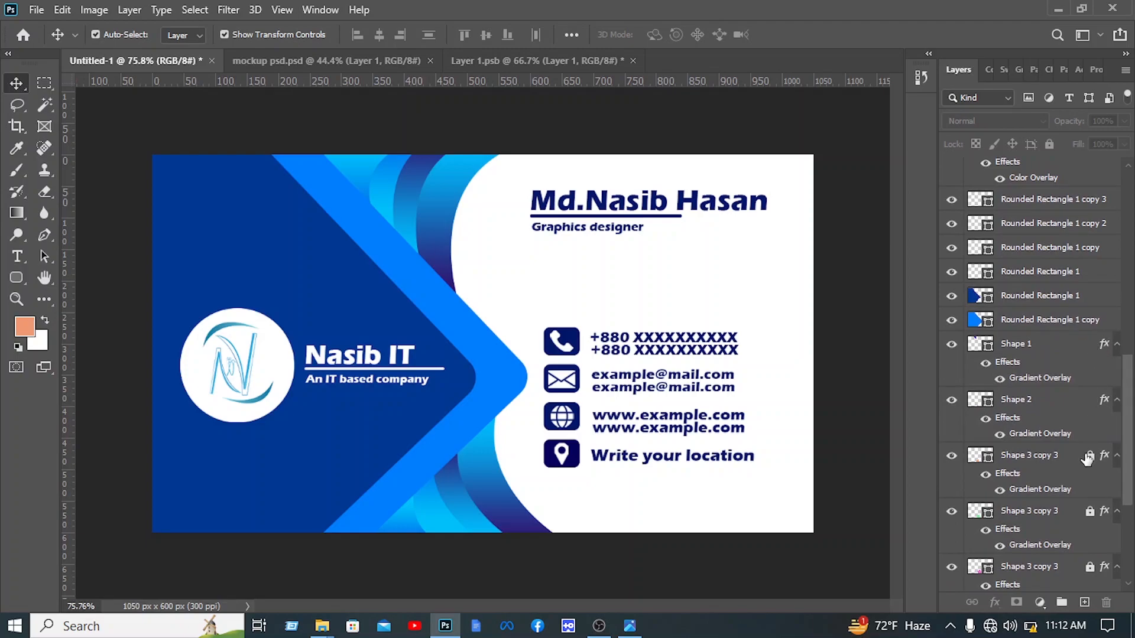
{"action": "left_click", "coordinate": [1089, 567]}
{"action": "scroll", "coordinate": [1089, 561], "scroll_direction": "down", "scroll_amount": 4}
{"action": "left_click", "coordinate": [1090, 502]}
{"action": "left_click", "coordinate": [1090, 558]}
{"action": "scroll", "coordinate": [1091, 560], "scroll_direction": "down", "scroll_amount": 3}
{"action": "left_click", "coordinate": [1090, 525]}
{"action": "left_click", "coordinate": [1103, 580]}
Select the entire card artwork in Untitled-1 and transfer it onto the blank canvas of Layer 1.psb.
{"action": "left_click", "coordinate": [861, 547]}
{"action": "left_click_drag", "start_coordinate": [861, 577], "coordinate": [224, 83]}
{"action": "left_click_drag", "start_coordinate": [236, 215], "coordinate": [370, 333]}
Save and close Layer 1.psb to update the card in the mockup, and deselect the mockup layer.
{"action": "key", "text": "ctrl"}
{"action": "key", "text": "ctrl+s"}
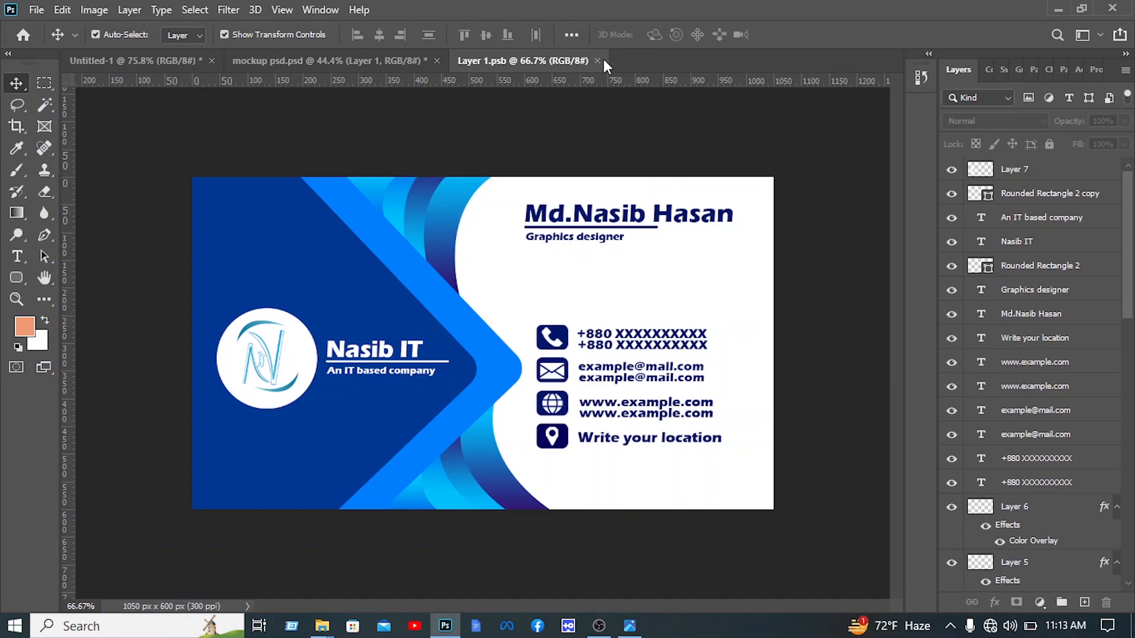
{"action": "left_click", "coordinate": [597, 61]}
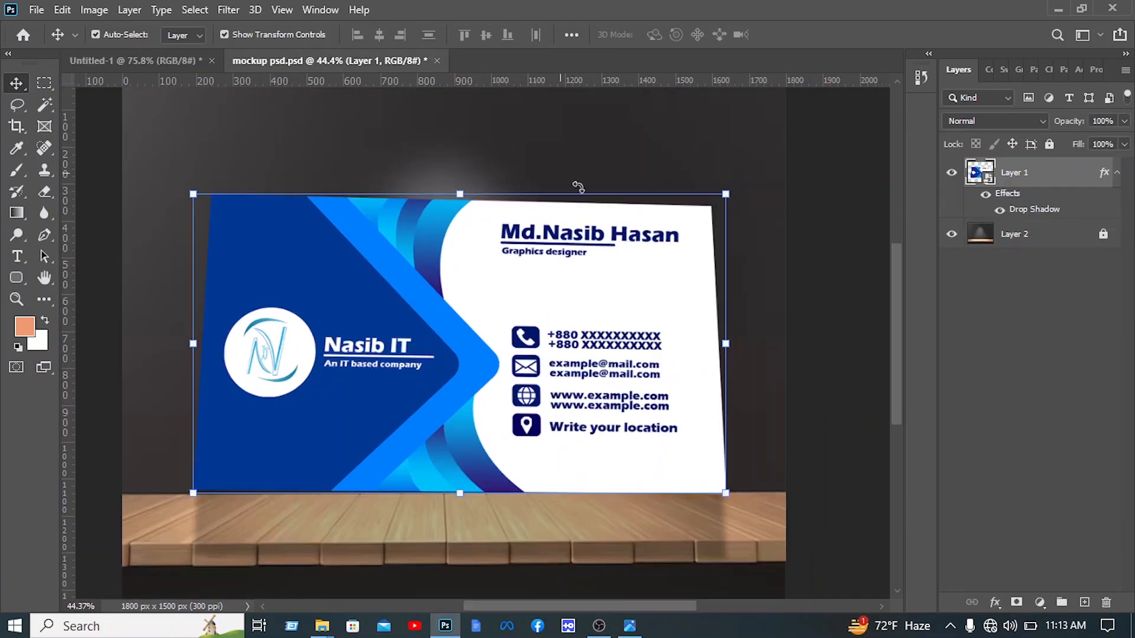
{"action": "left_click", "coordinate": [811, 288]}
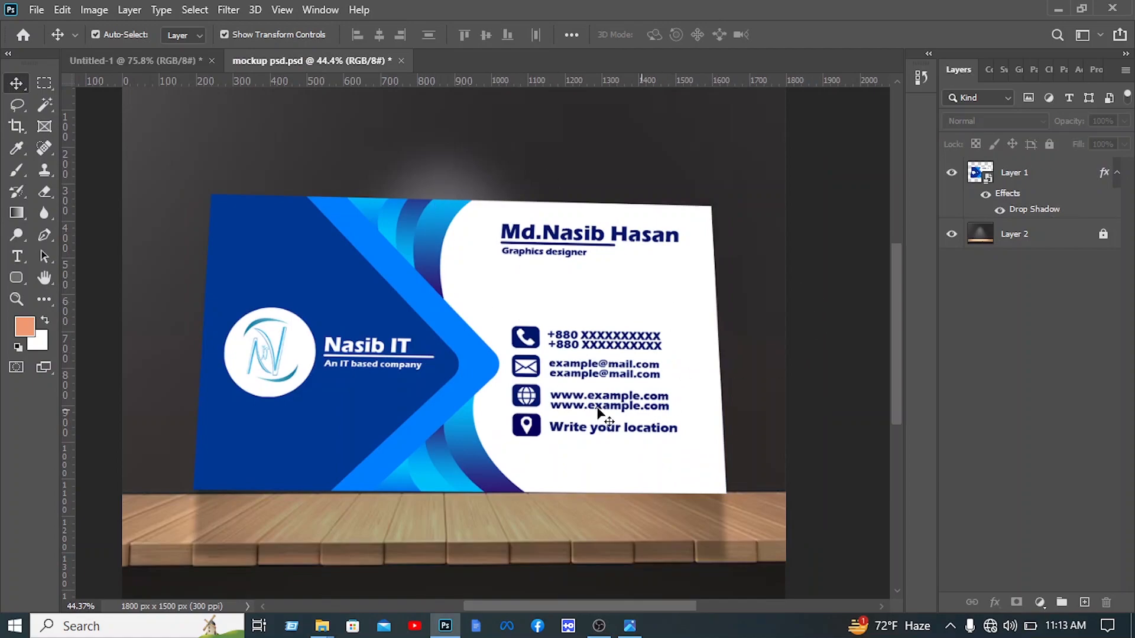